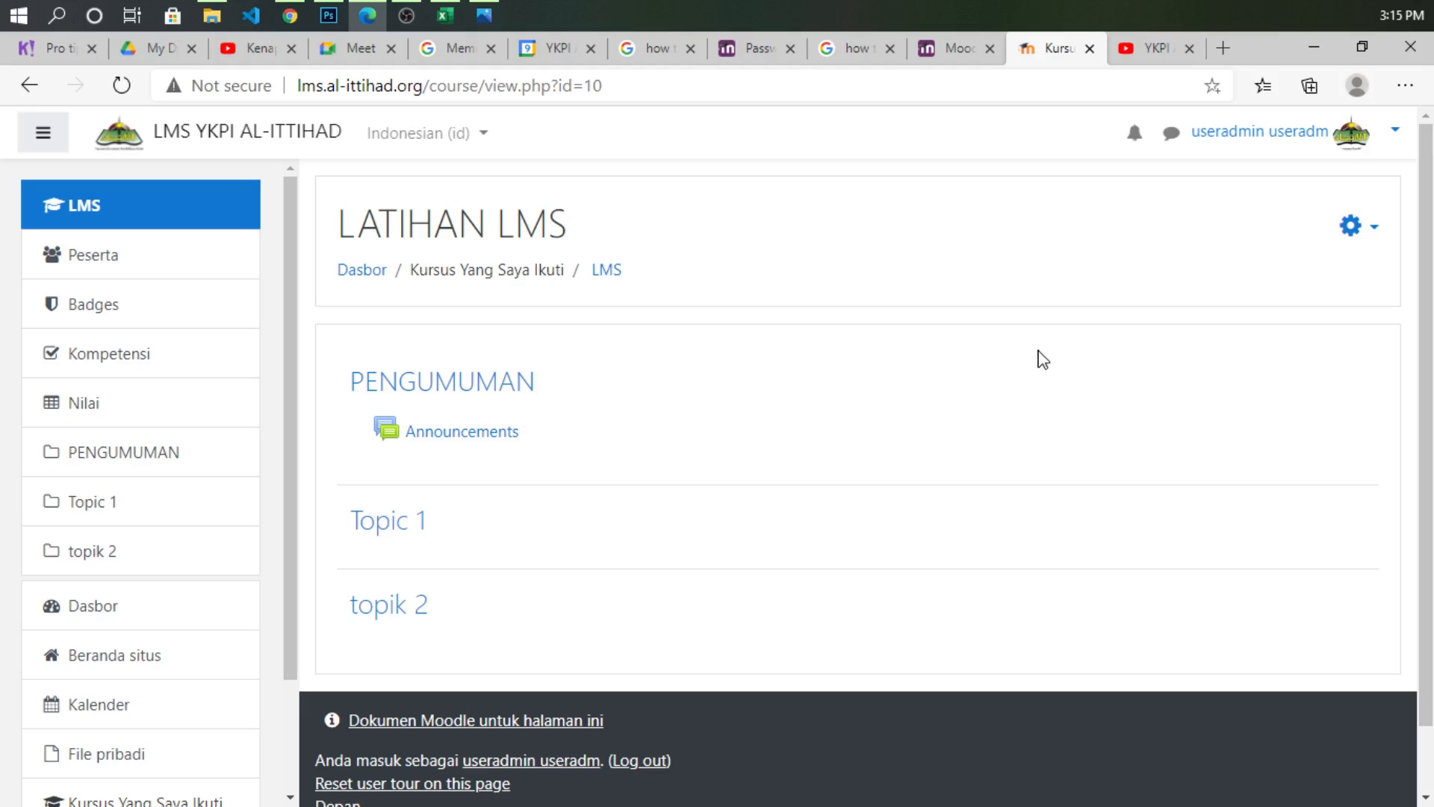
- Turn on edit mode for the LATIHAN LMS course and start adding a URL resource to the PENGUMUMAN section
left_click(1358, 226)
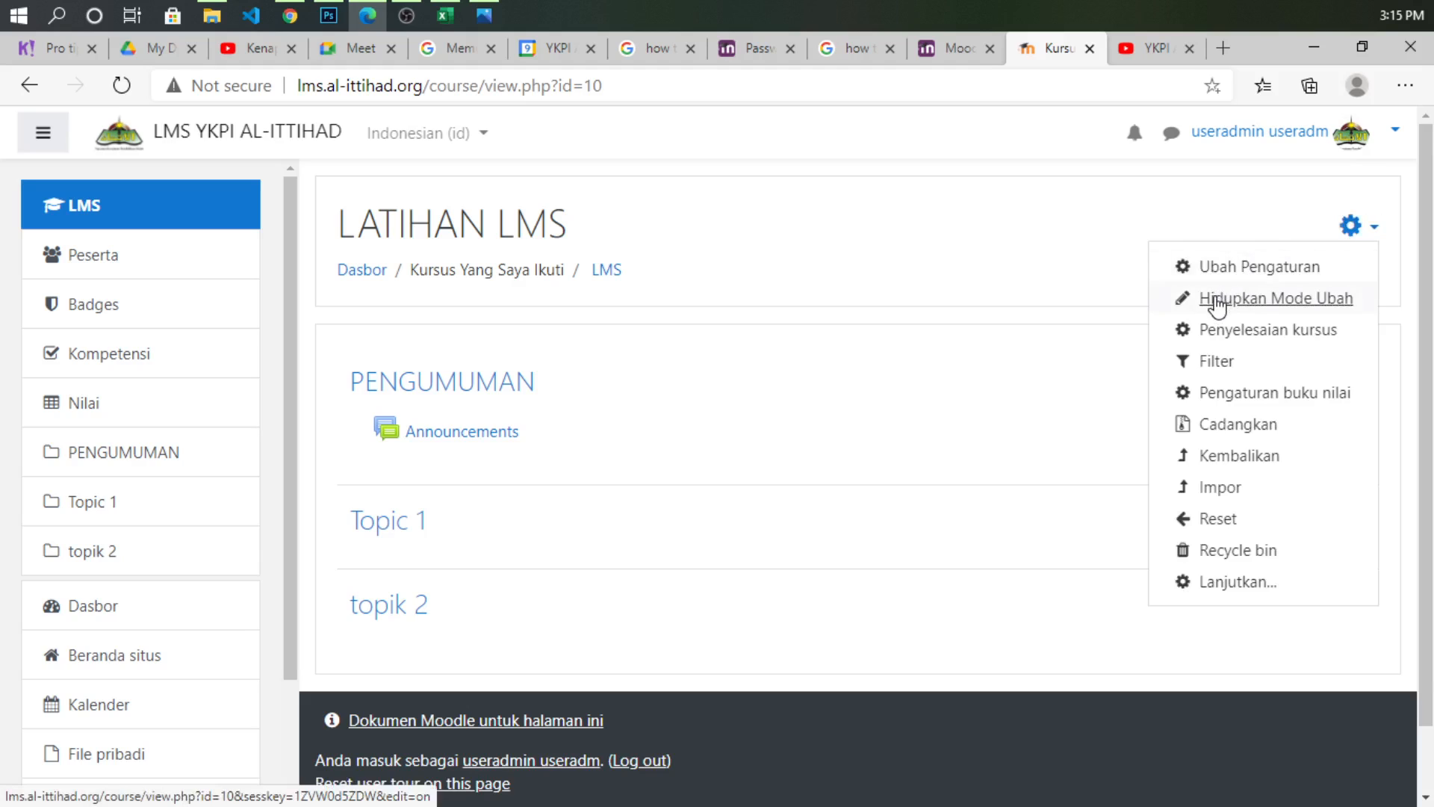
left_click(1218, 301)
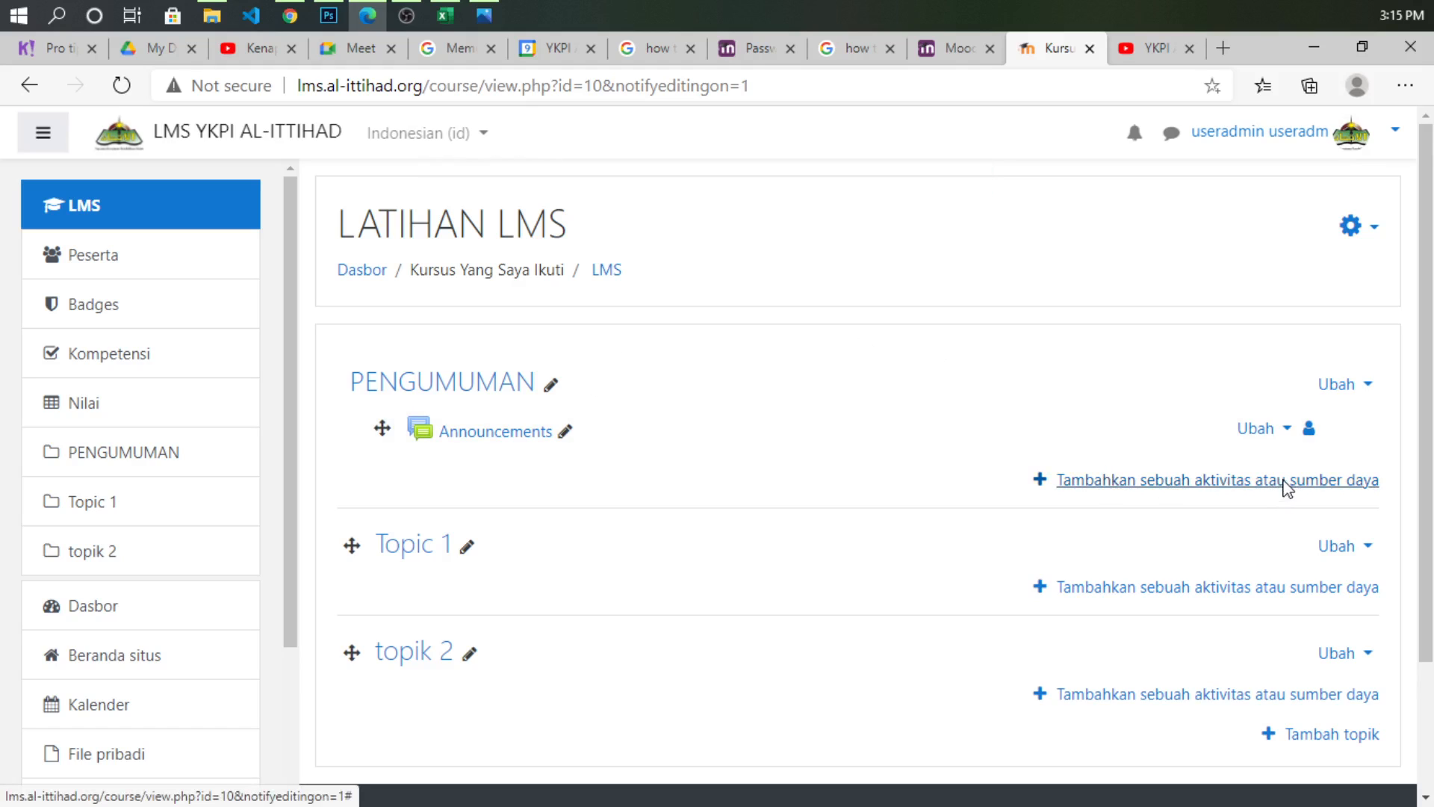
left_click(1287, 482)
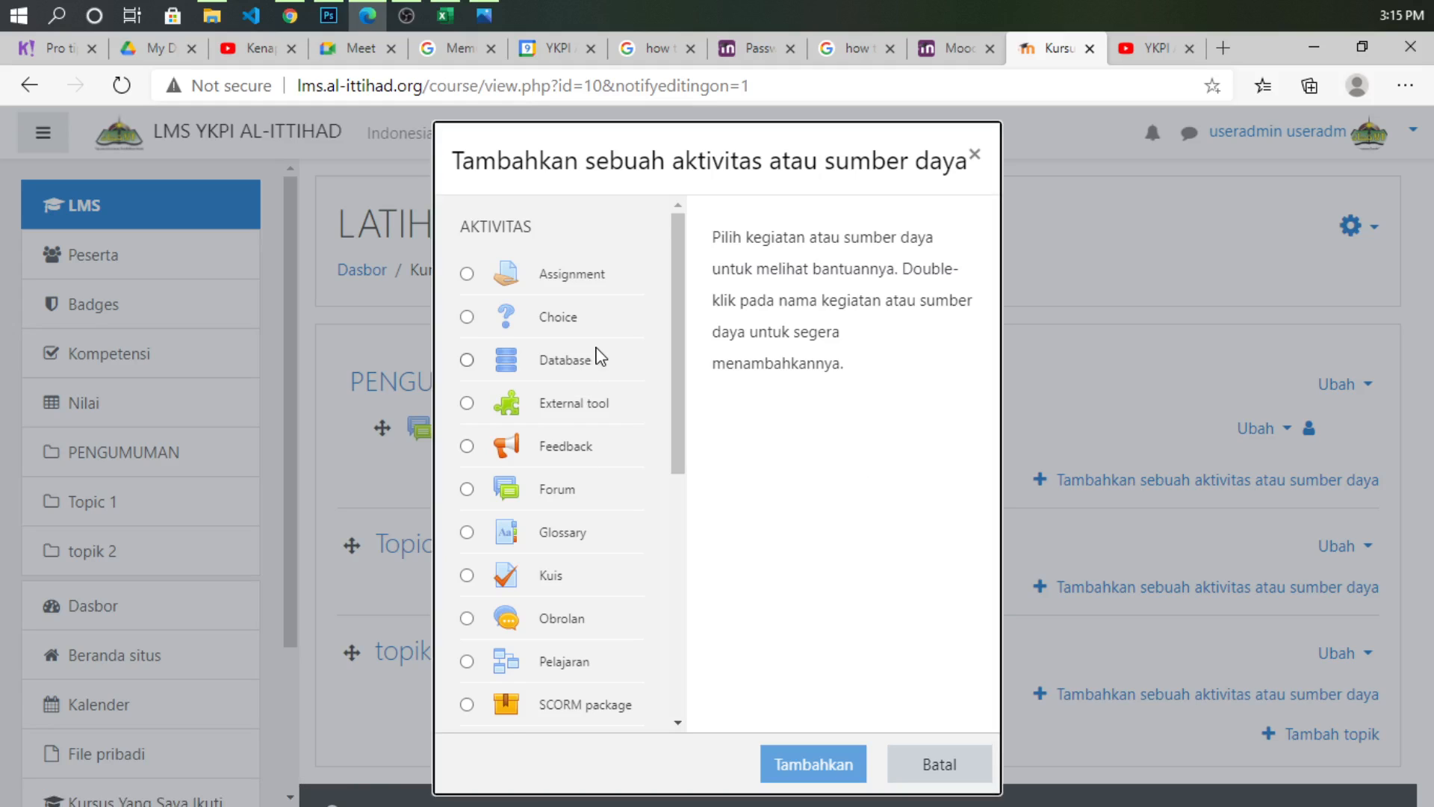
scroll(600, 355, "down", 6)
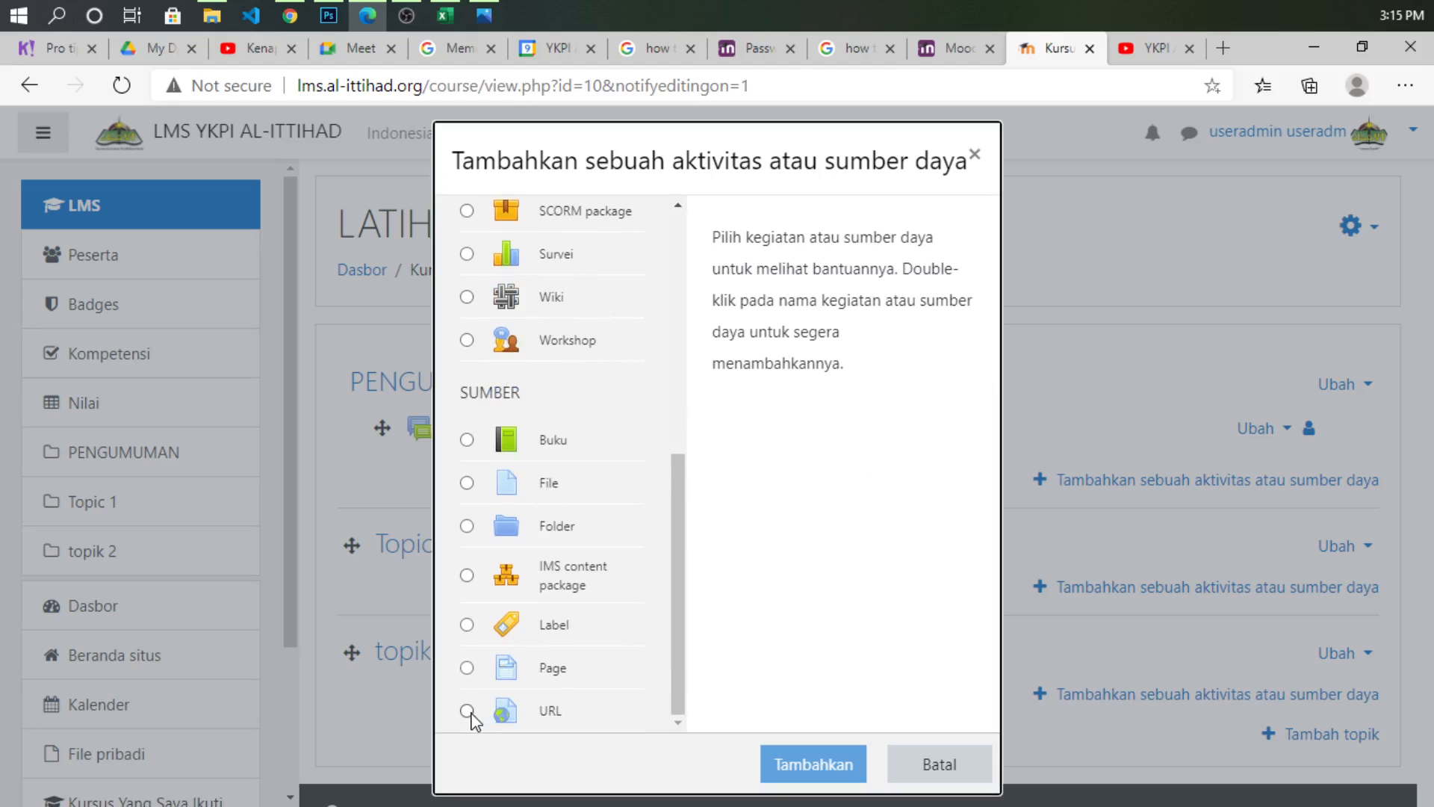
left_click(467, 712)
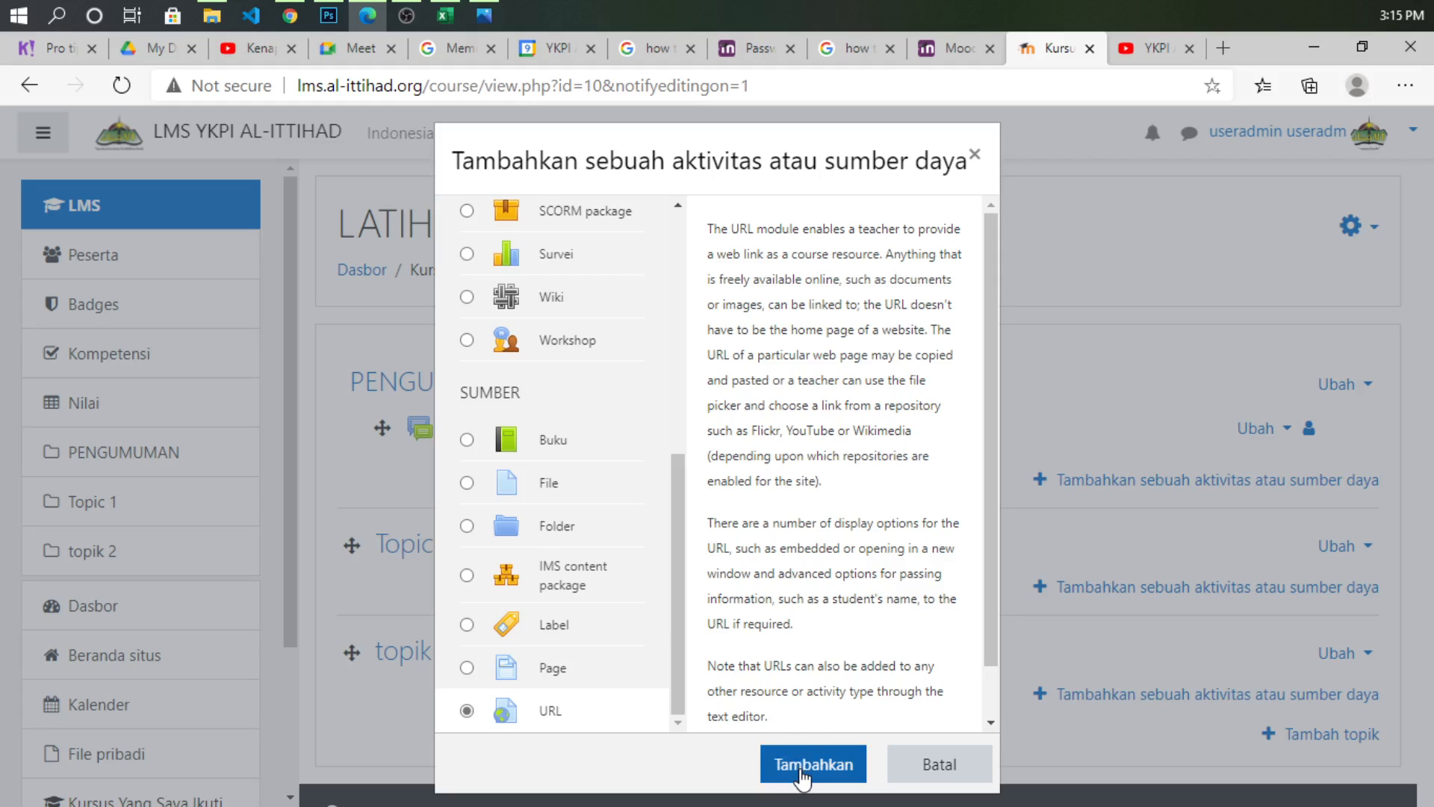
left_click(808, 774)
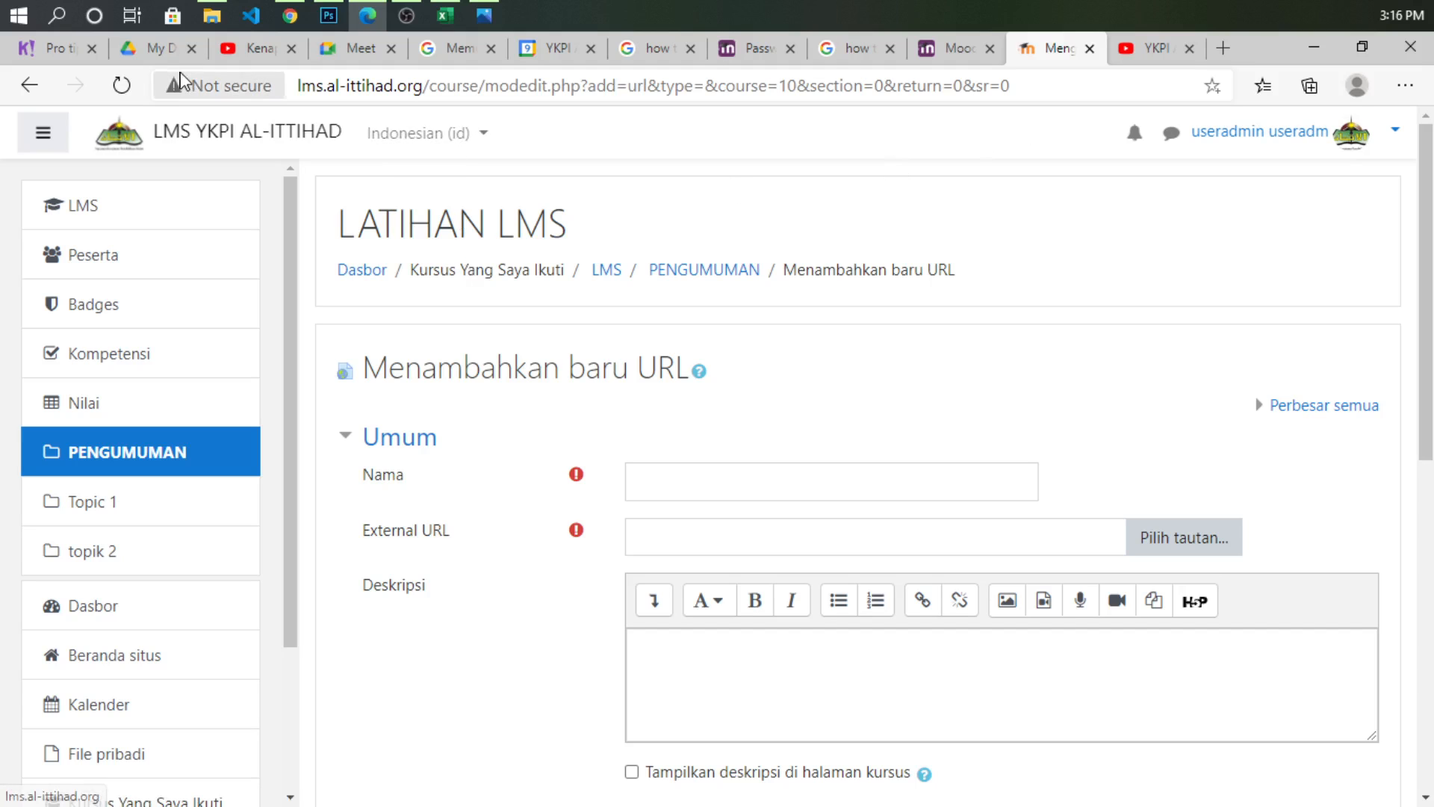
- Search the web for "google form" in a new browser tab, open Google Forms, and create a blank form
left_click(1233, 52)
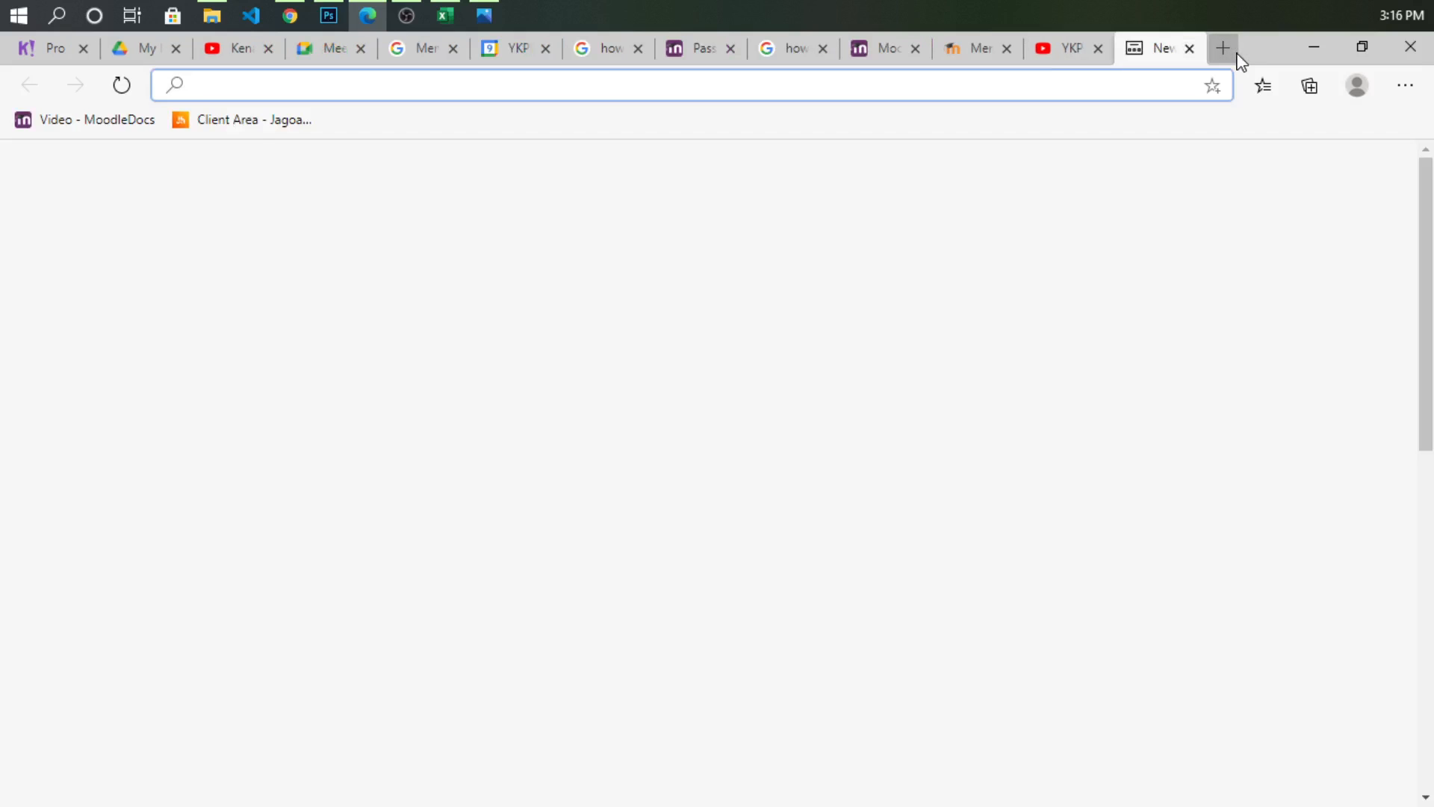
type("google ")
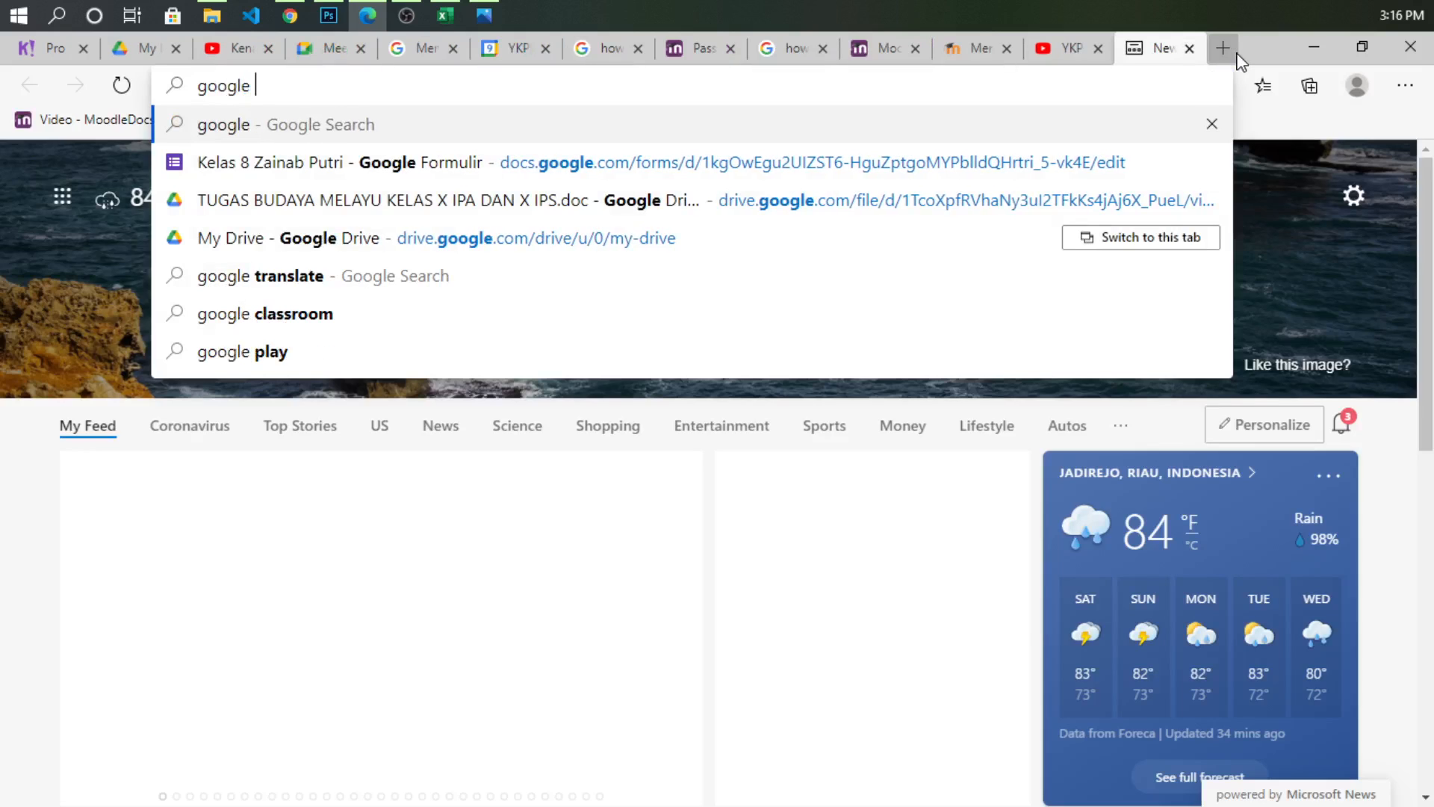
type("form")
key("Return")
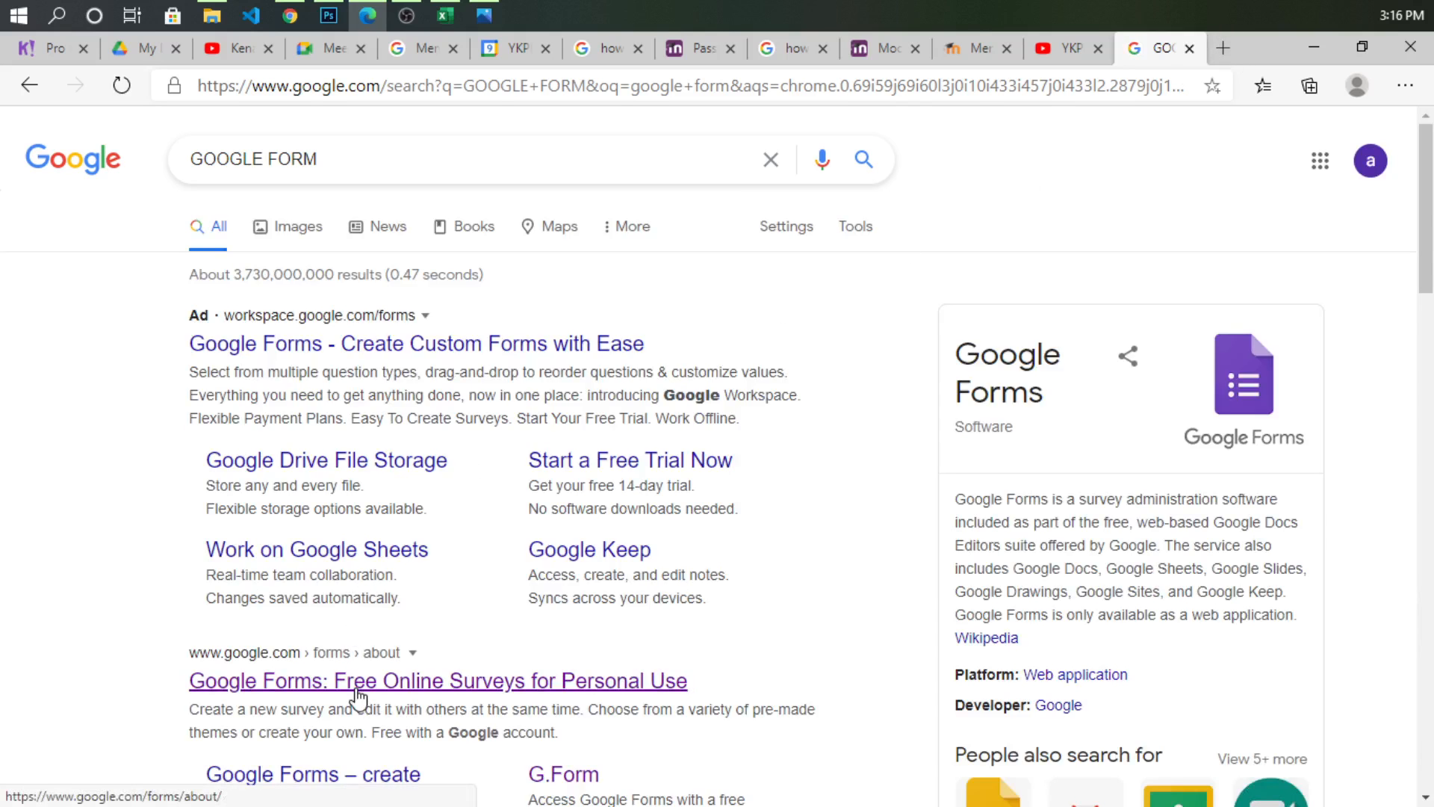
left_click(357, 691)
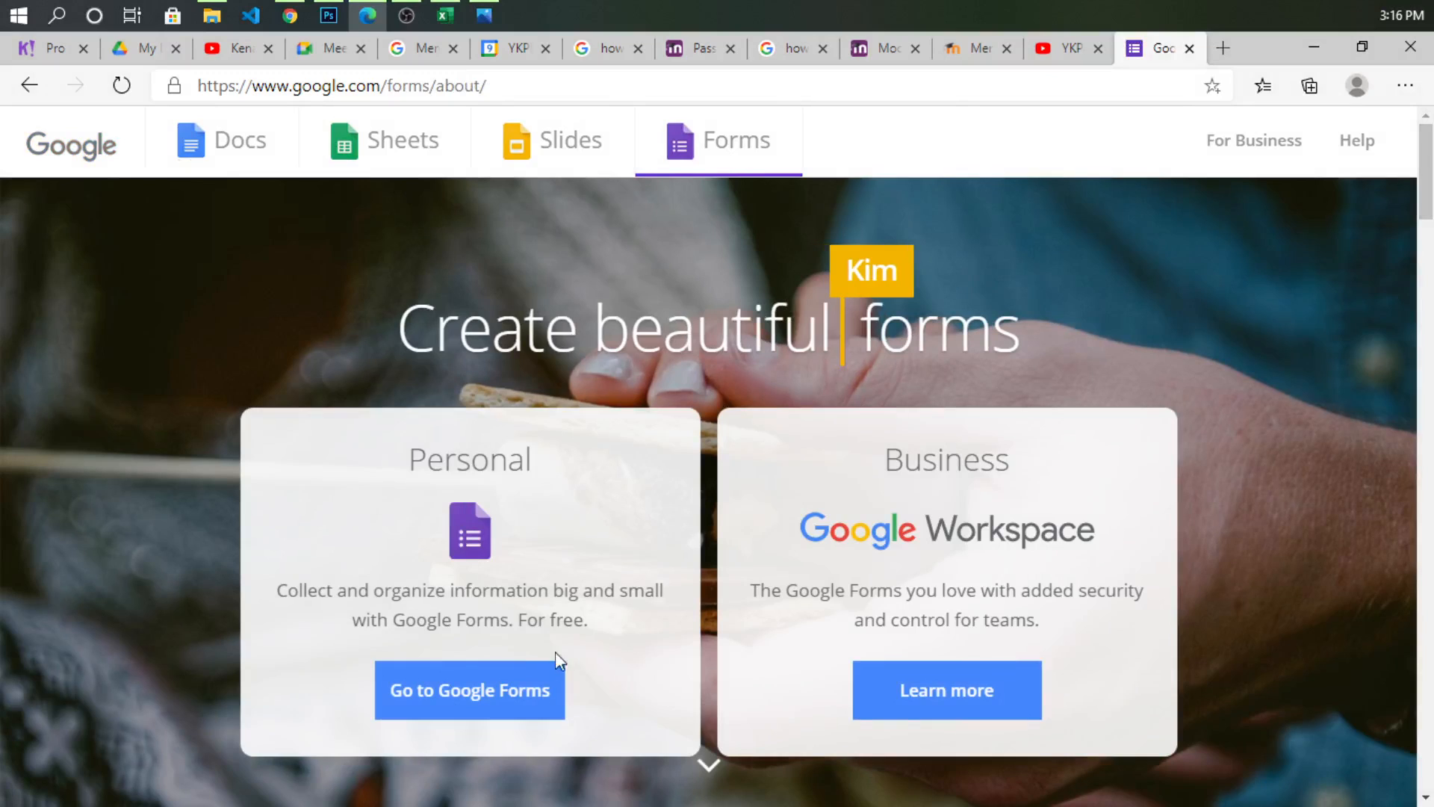
left_click(447, 702)
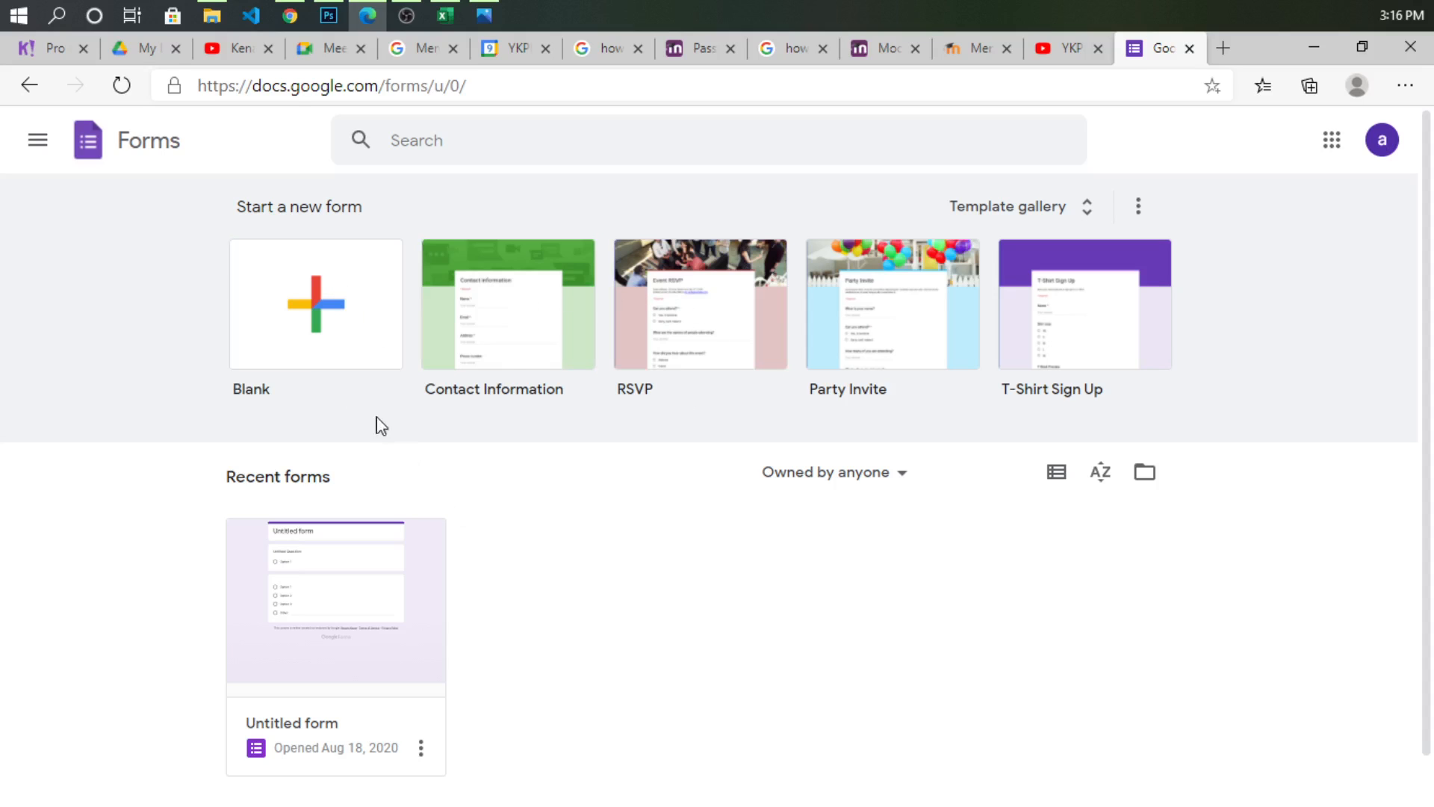
left_click(297, 333)
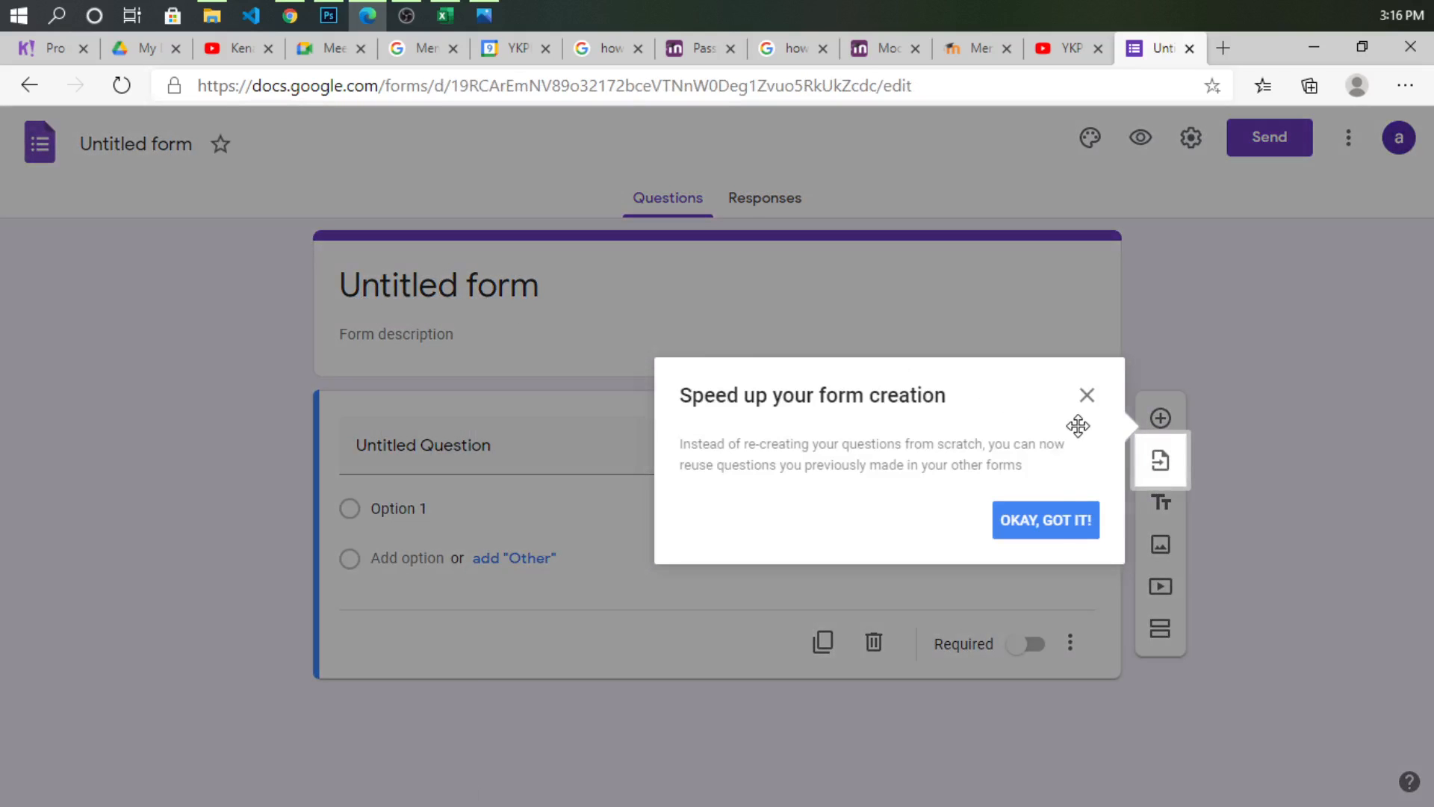
left_click(1043, 523)
- Title the form "Absensi Kelas 5" and enter the description "Silahkan diisi absennya"
left_click(374, 282)
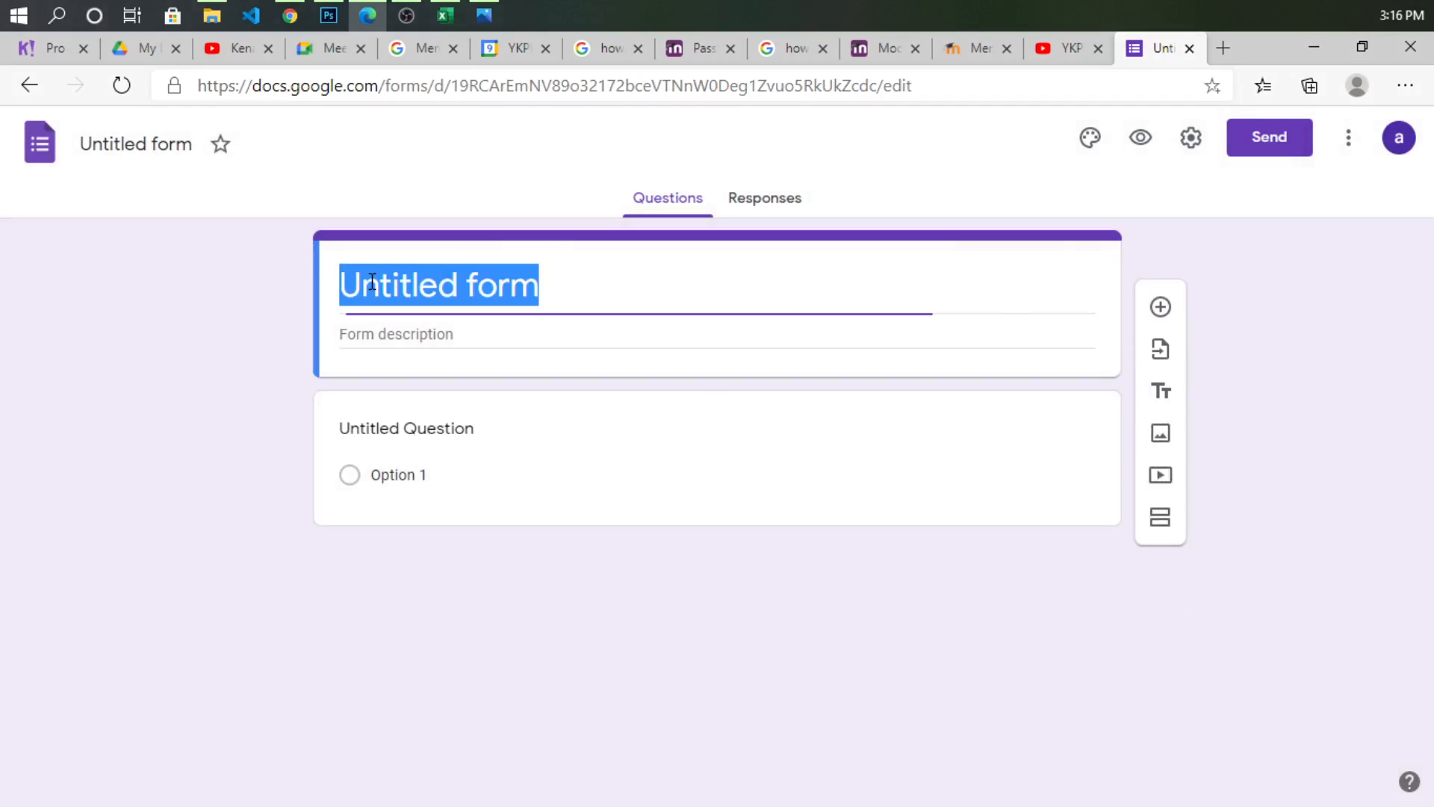
type("Abs")
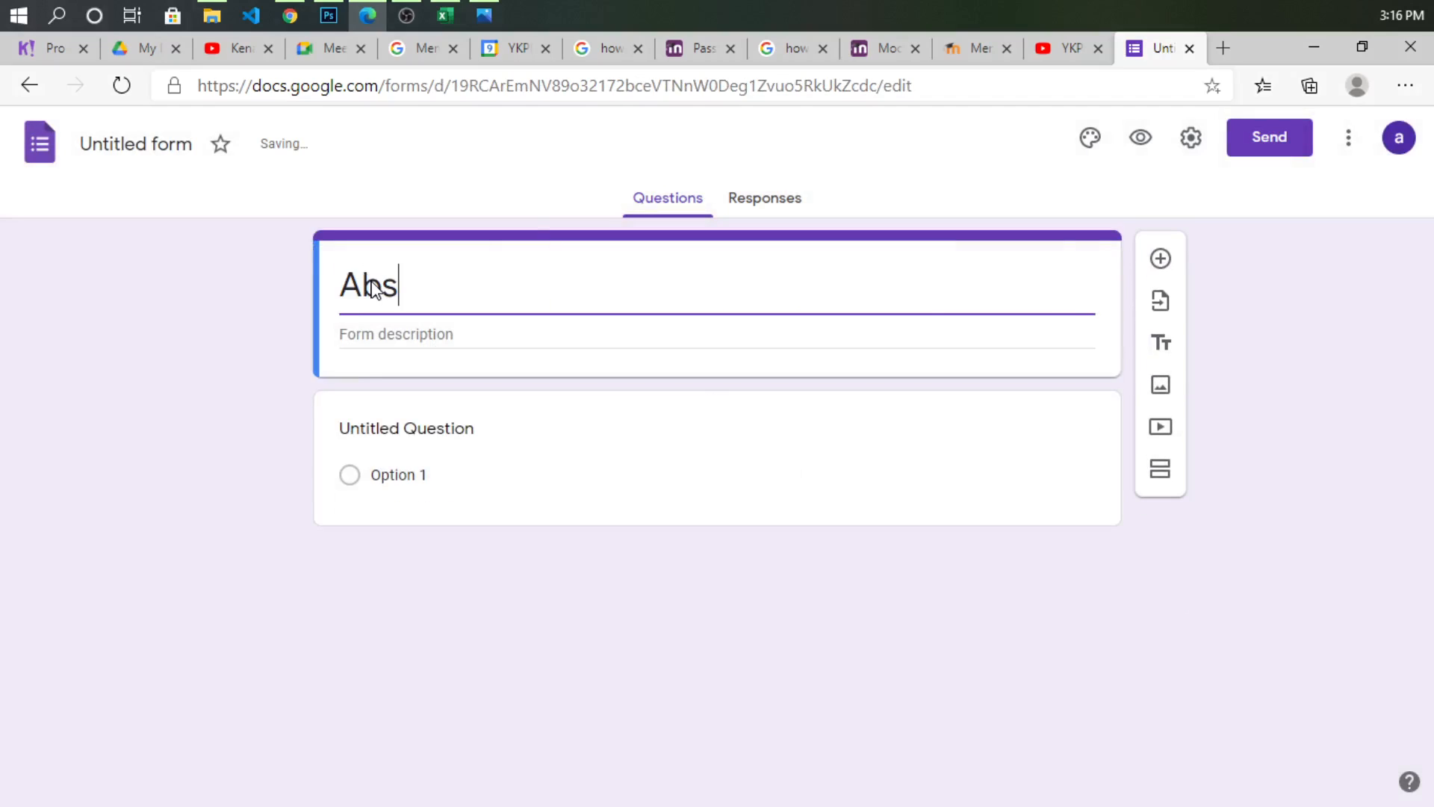
type("ensi Kelas")
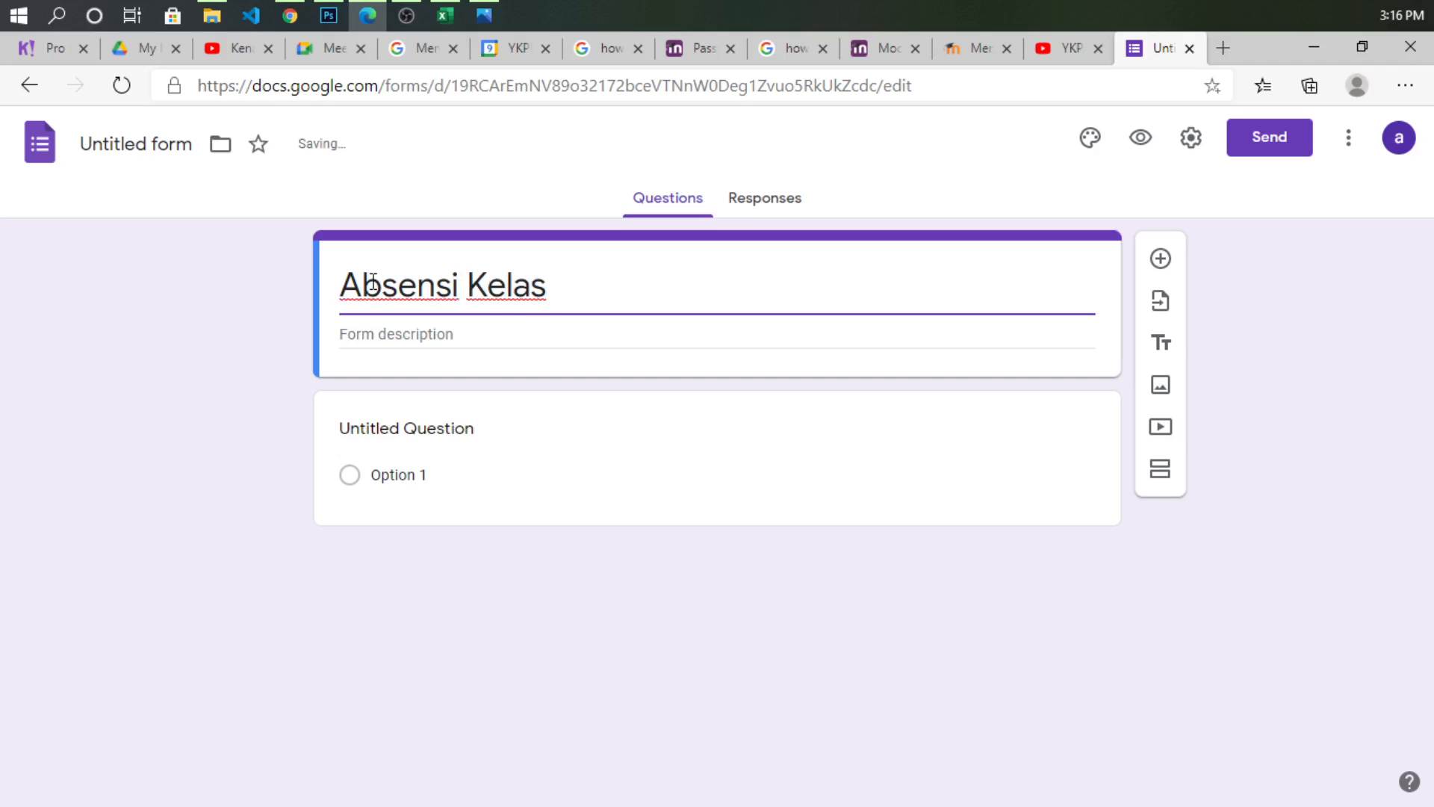
type(" 5")
left_click(379, 335)
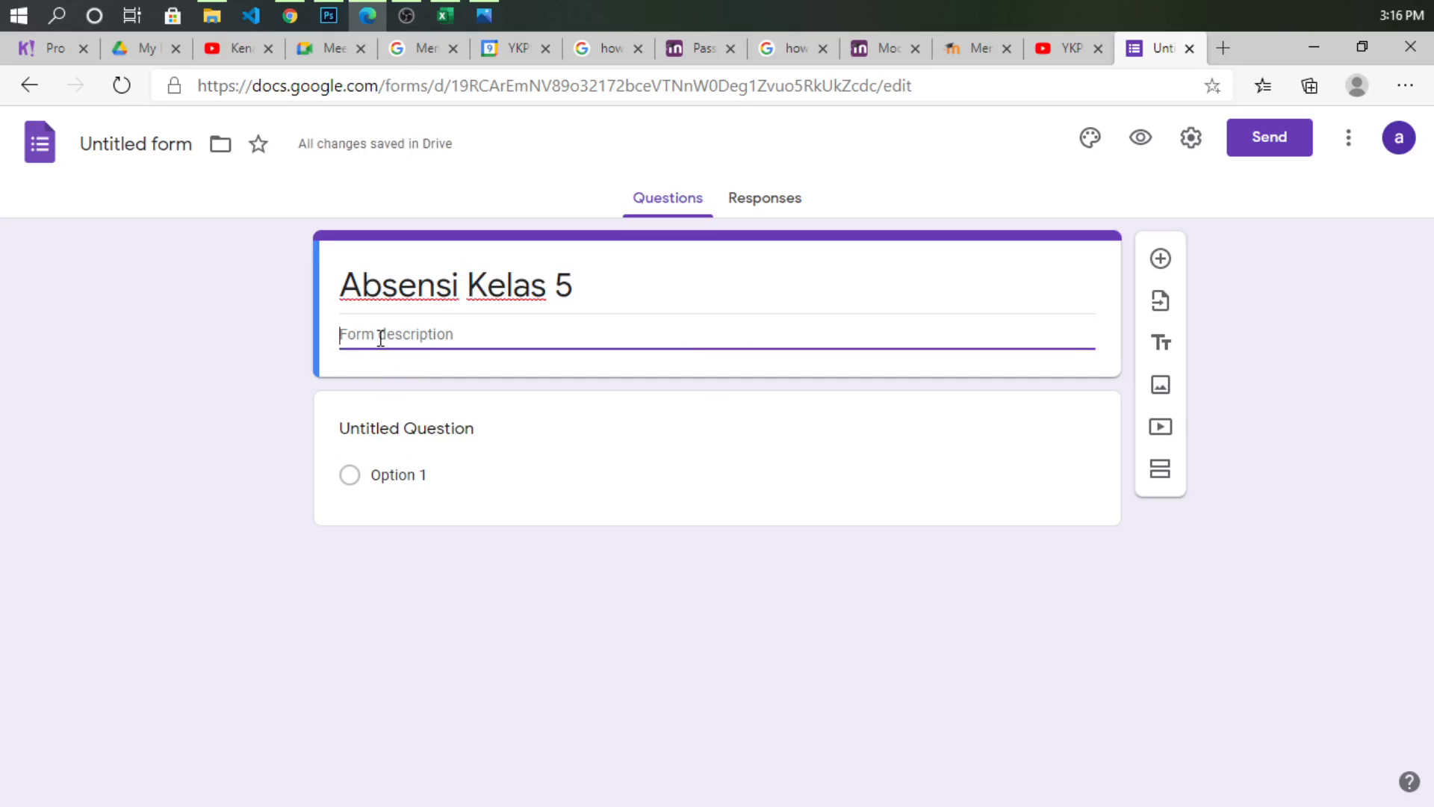
type("Silahkan diisin")
key("BackSpace")
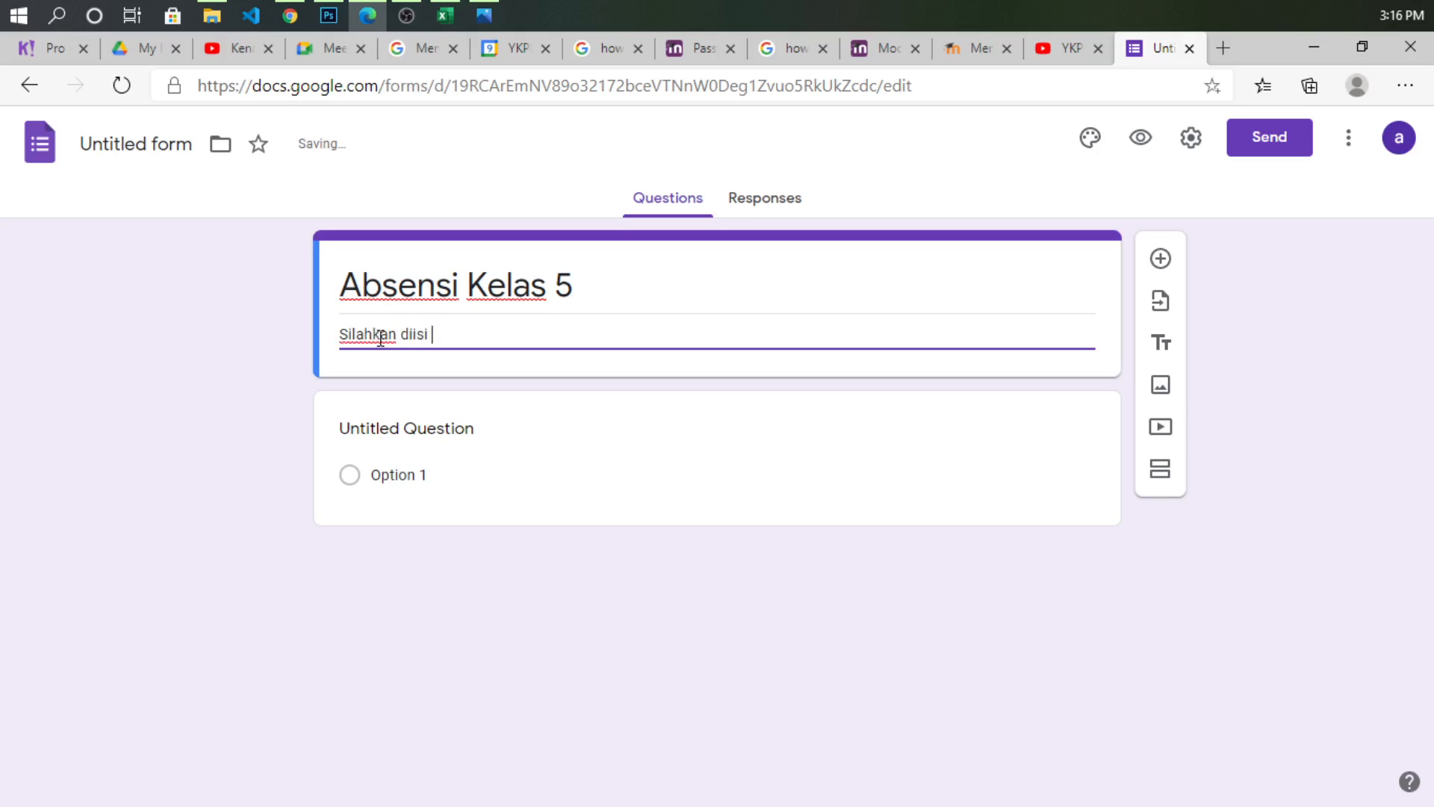
type("absennya")
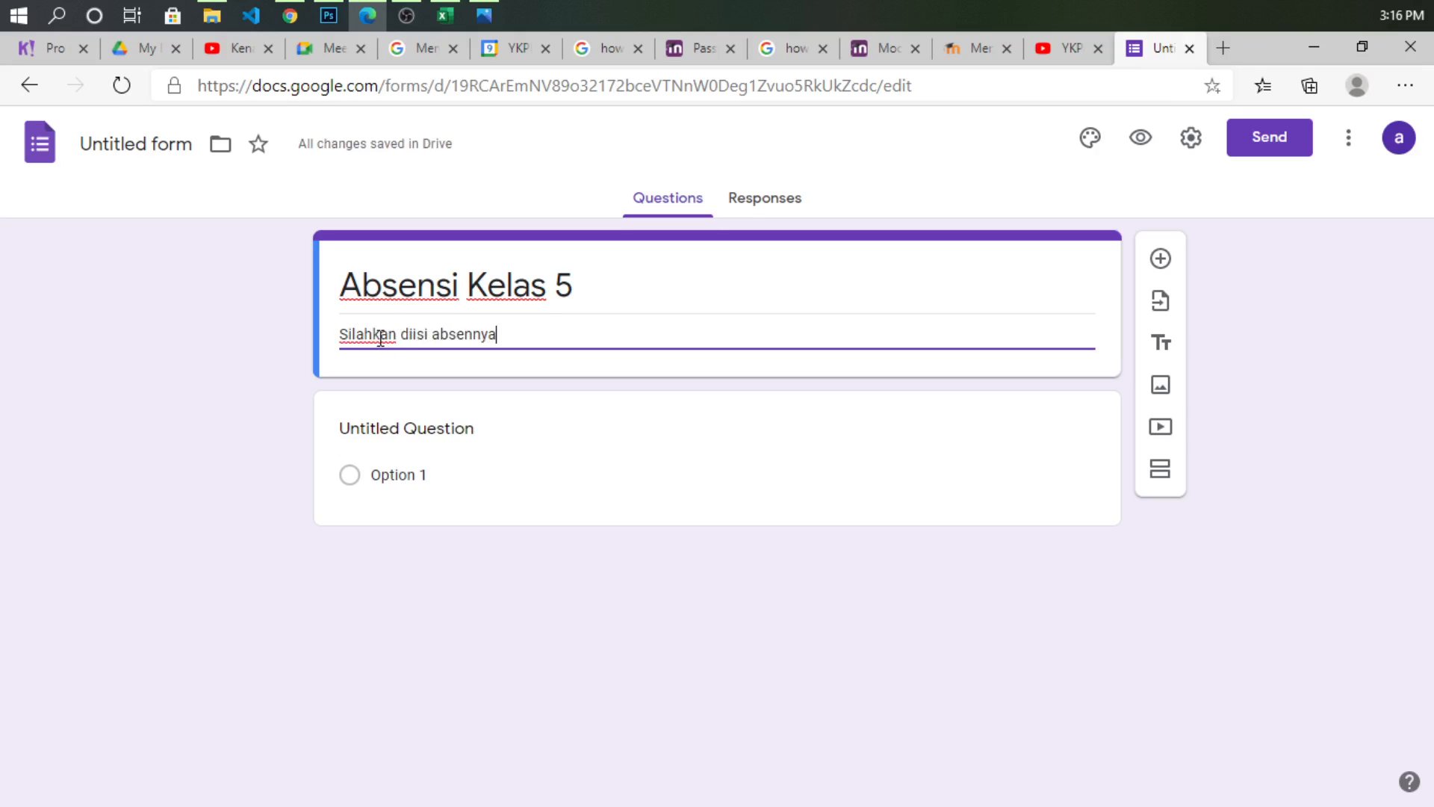
- Name the first question "Nama Siswa" and add a second question named "Kelas"
left_click(396, 439)
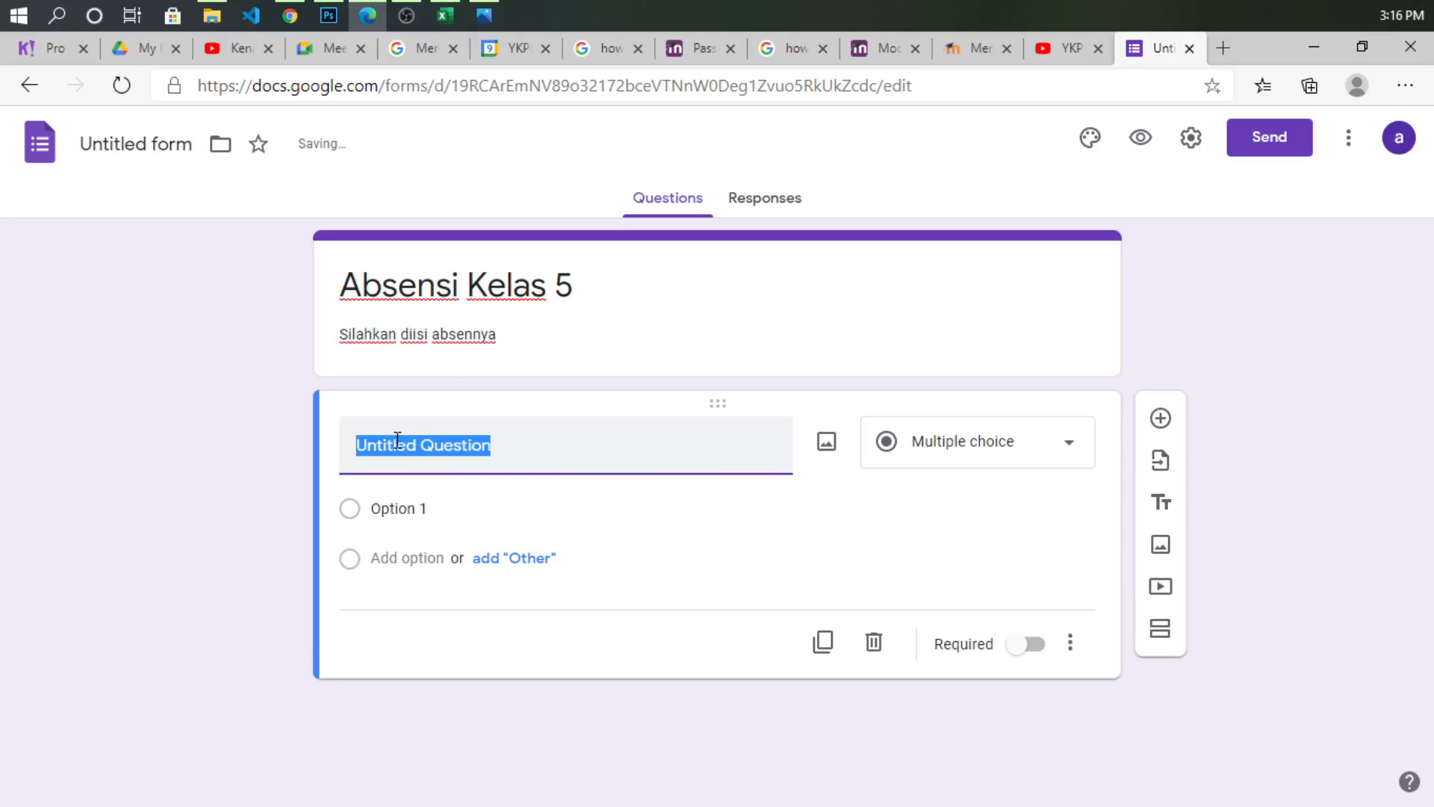
type("Nama Siswa")
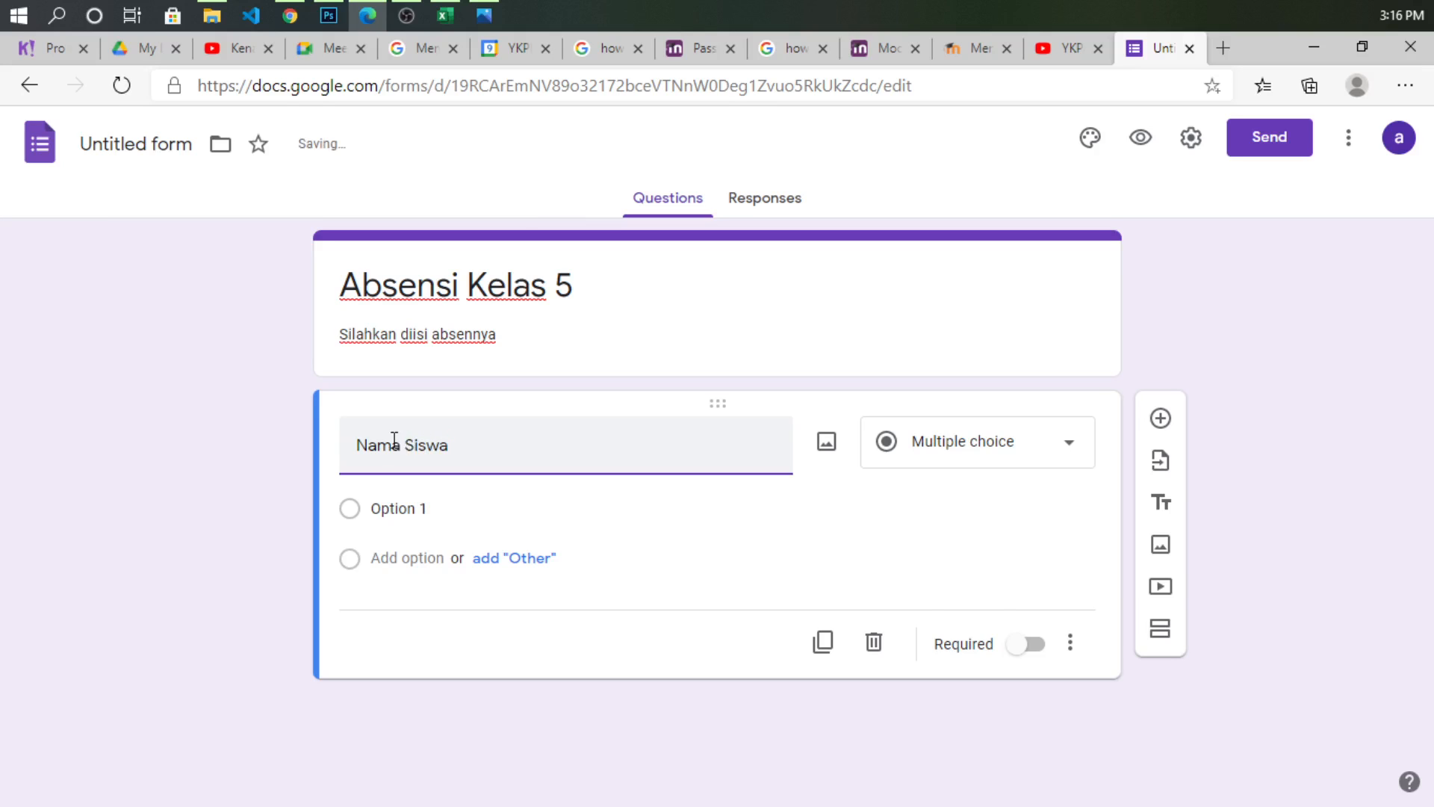
left_click(1160, 418)
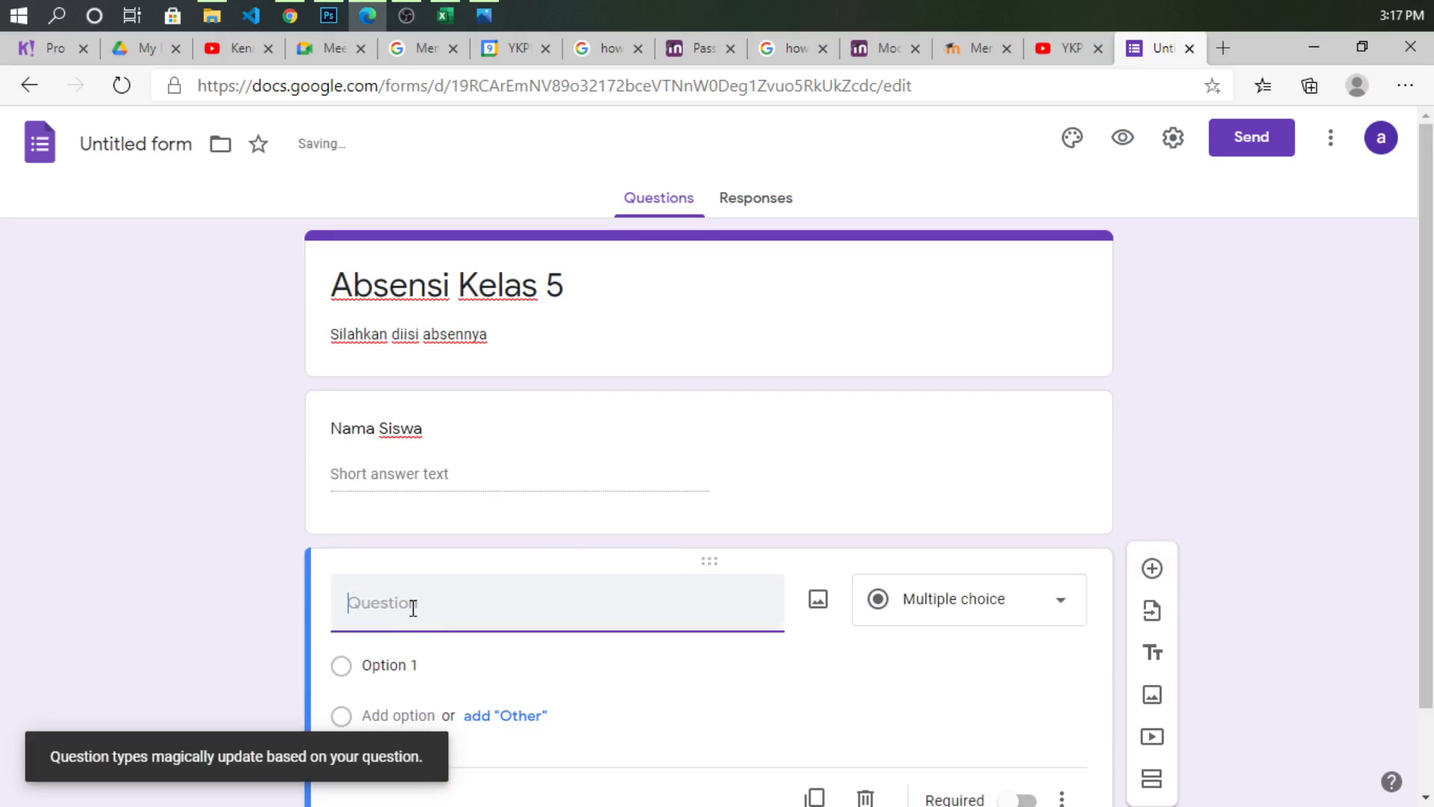
type("Kelas")
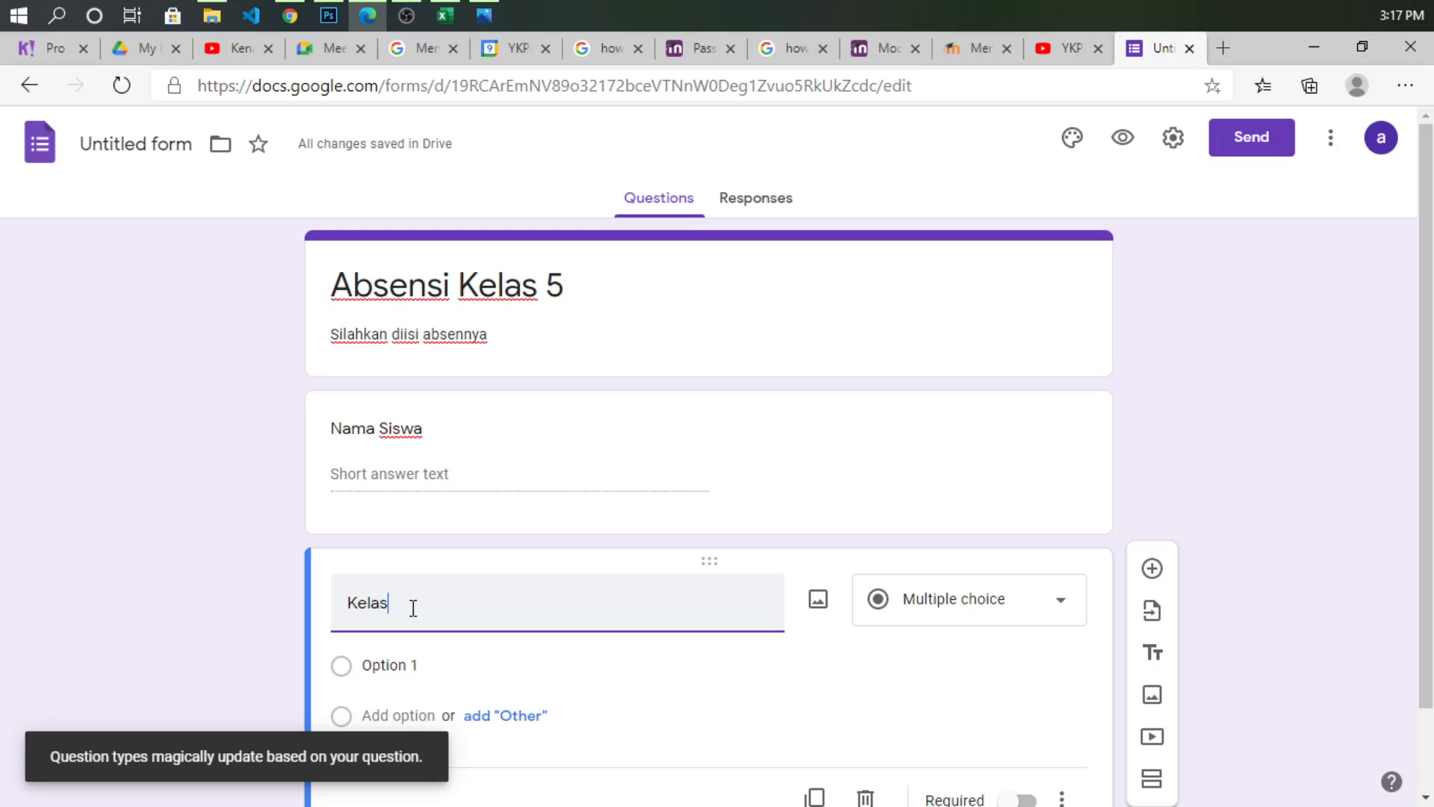
- Give the Kelas multiple-choice question the options 5a, 5b and 5c
scroll(413, 608, "down", 2)
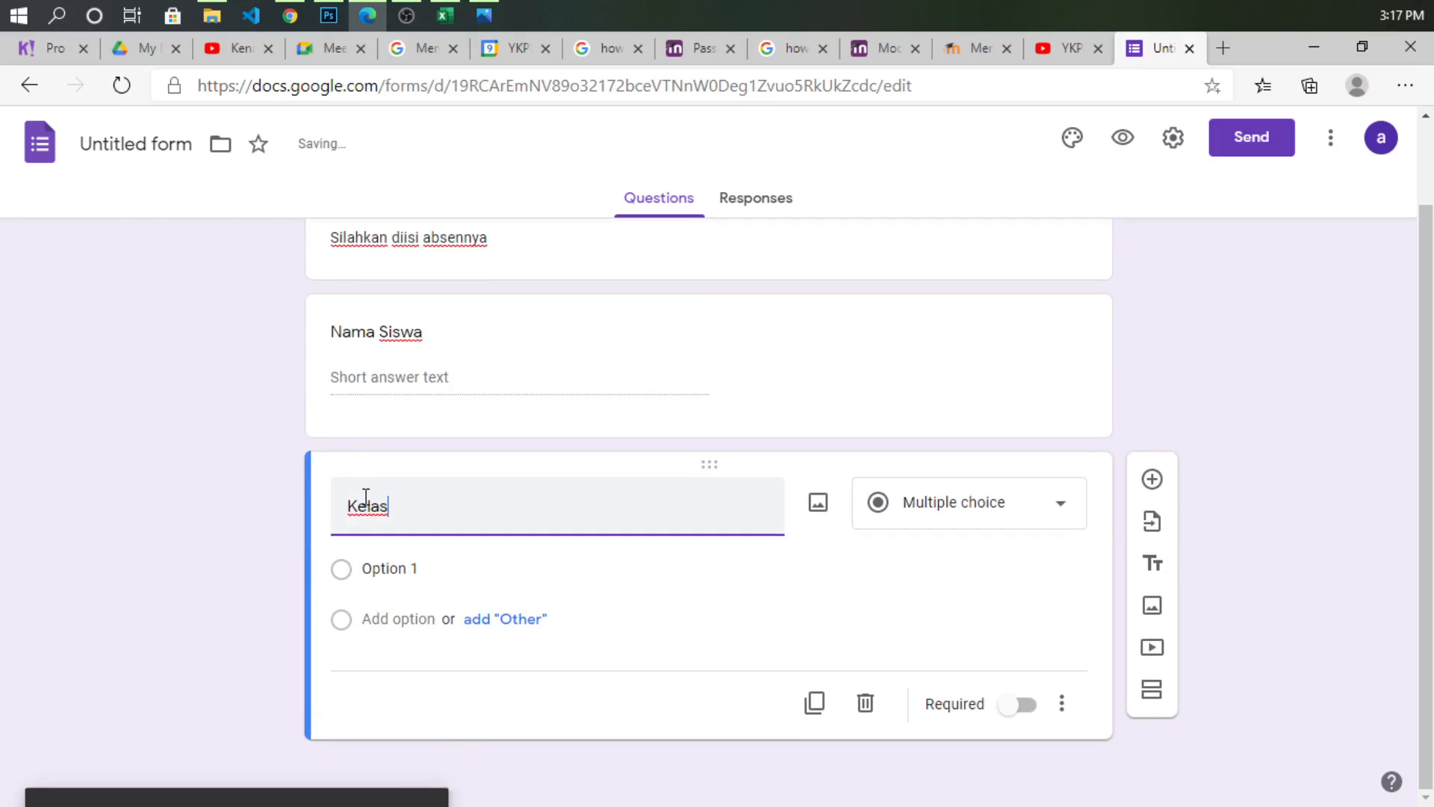
left_click(405, 566)
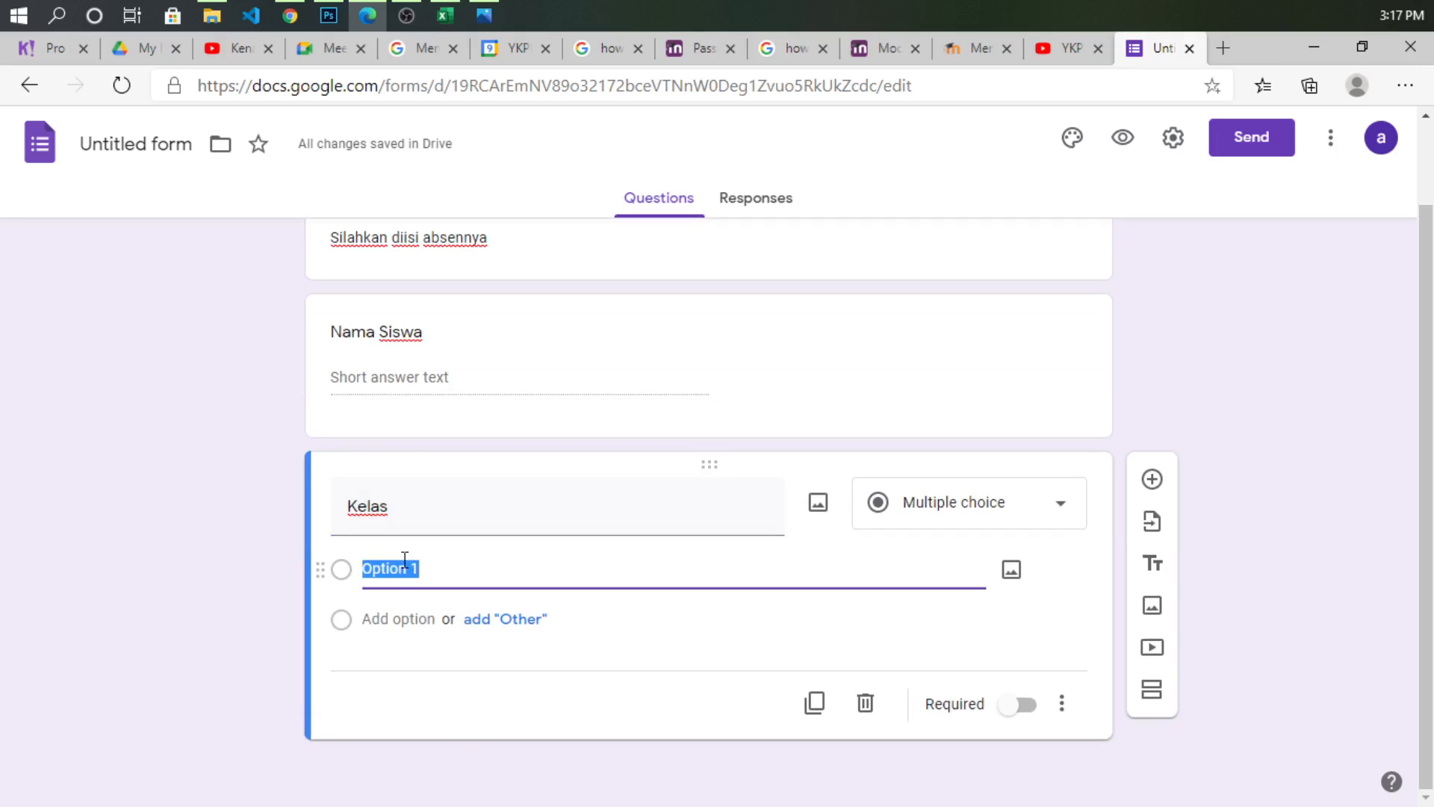
type("5 a")
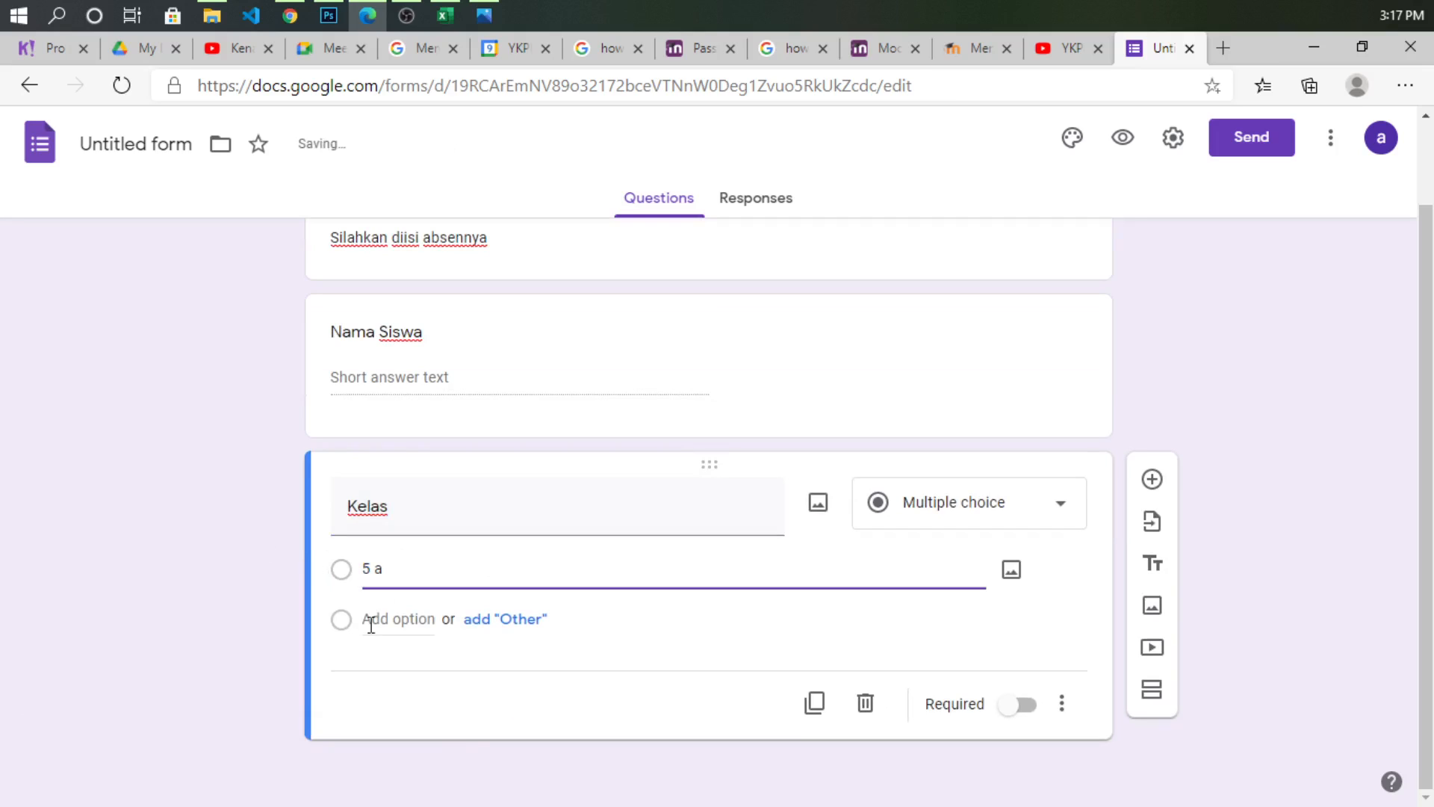
left_click(395, 619)
type("5")
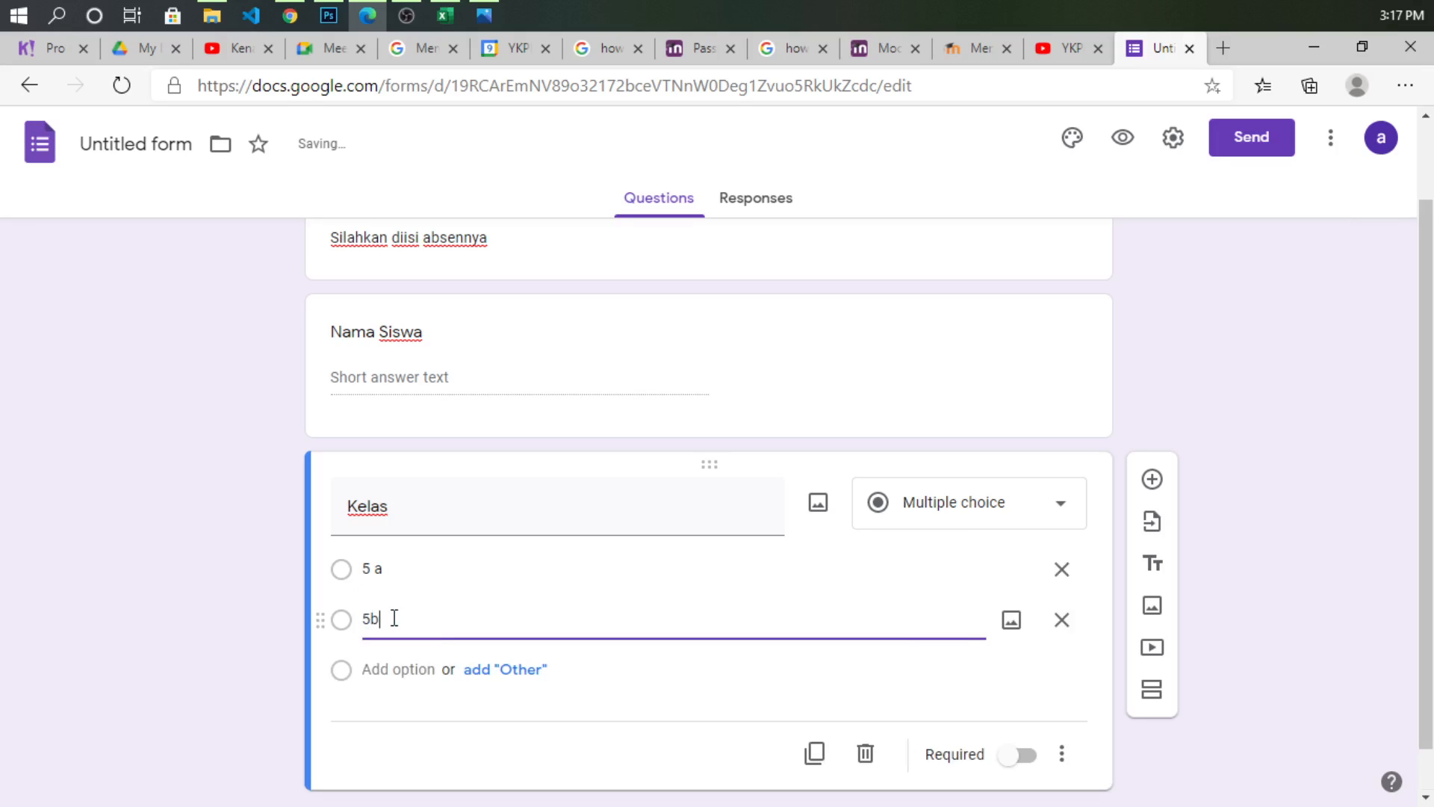
type("b")
left_click_drag(366, 574, 381, 581)
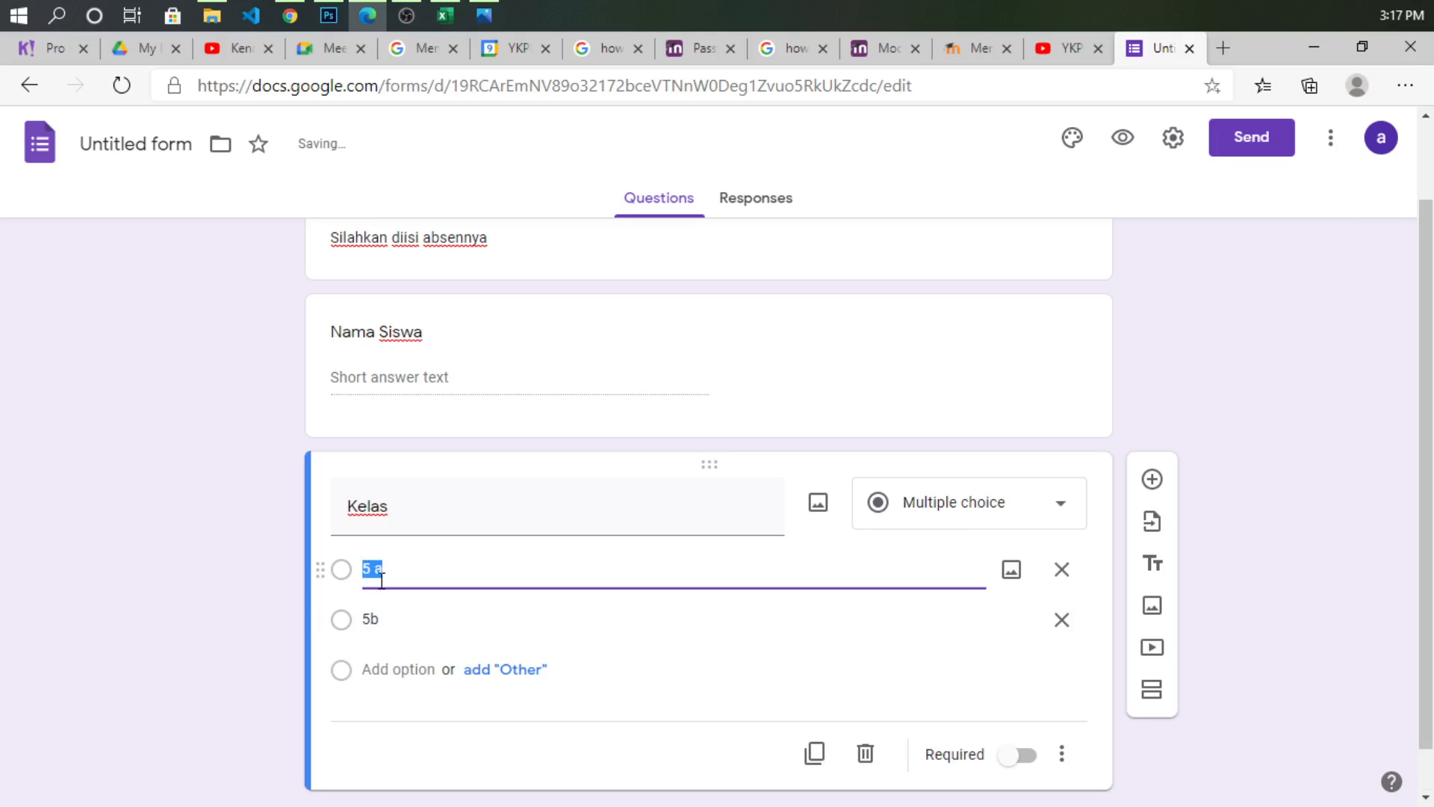
type("5a")
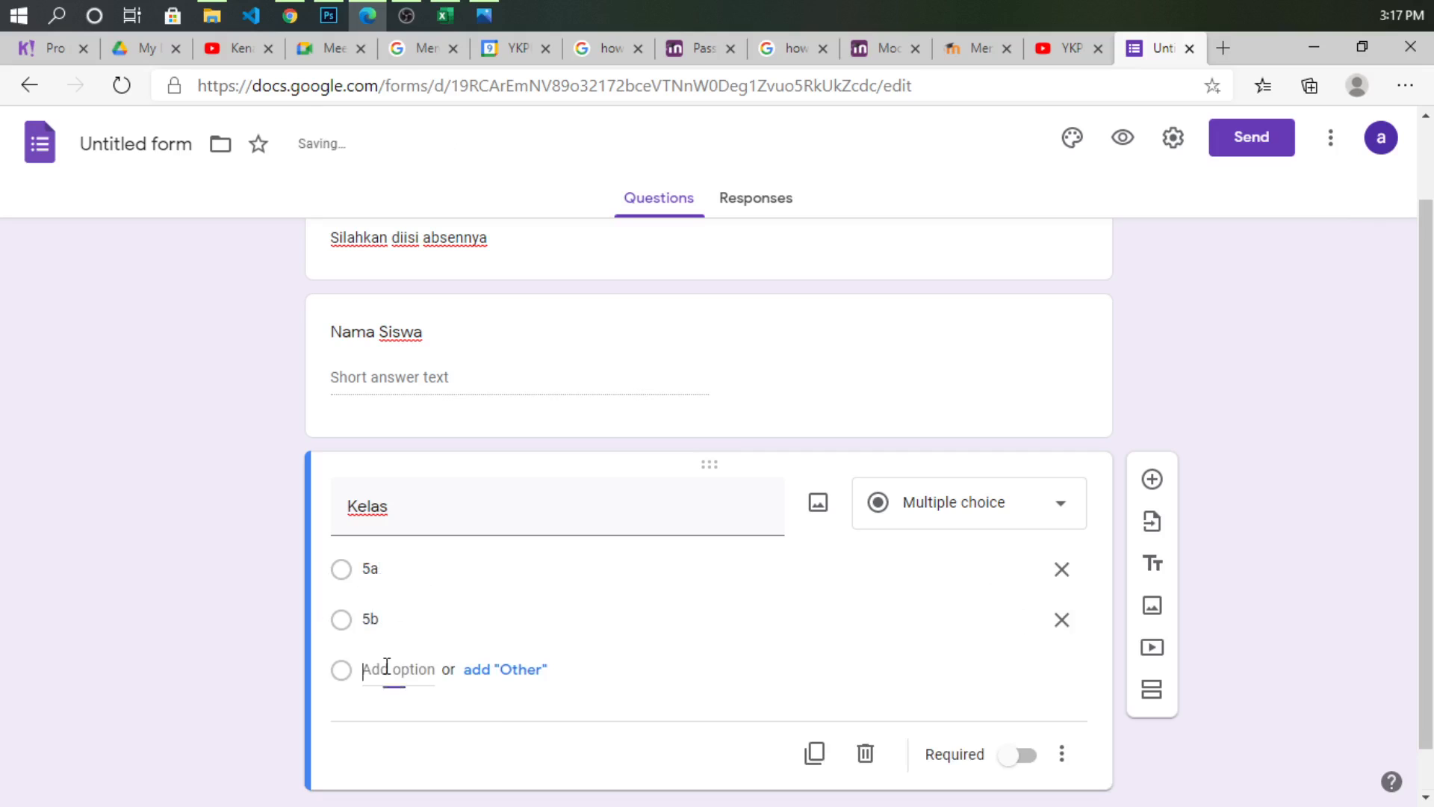
left_click(386, 669)
type("5c")
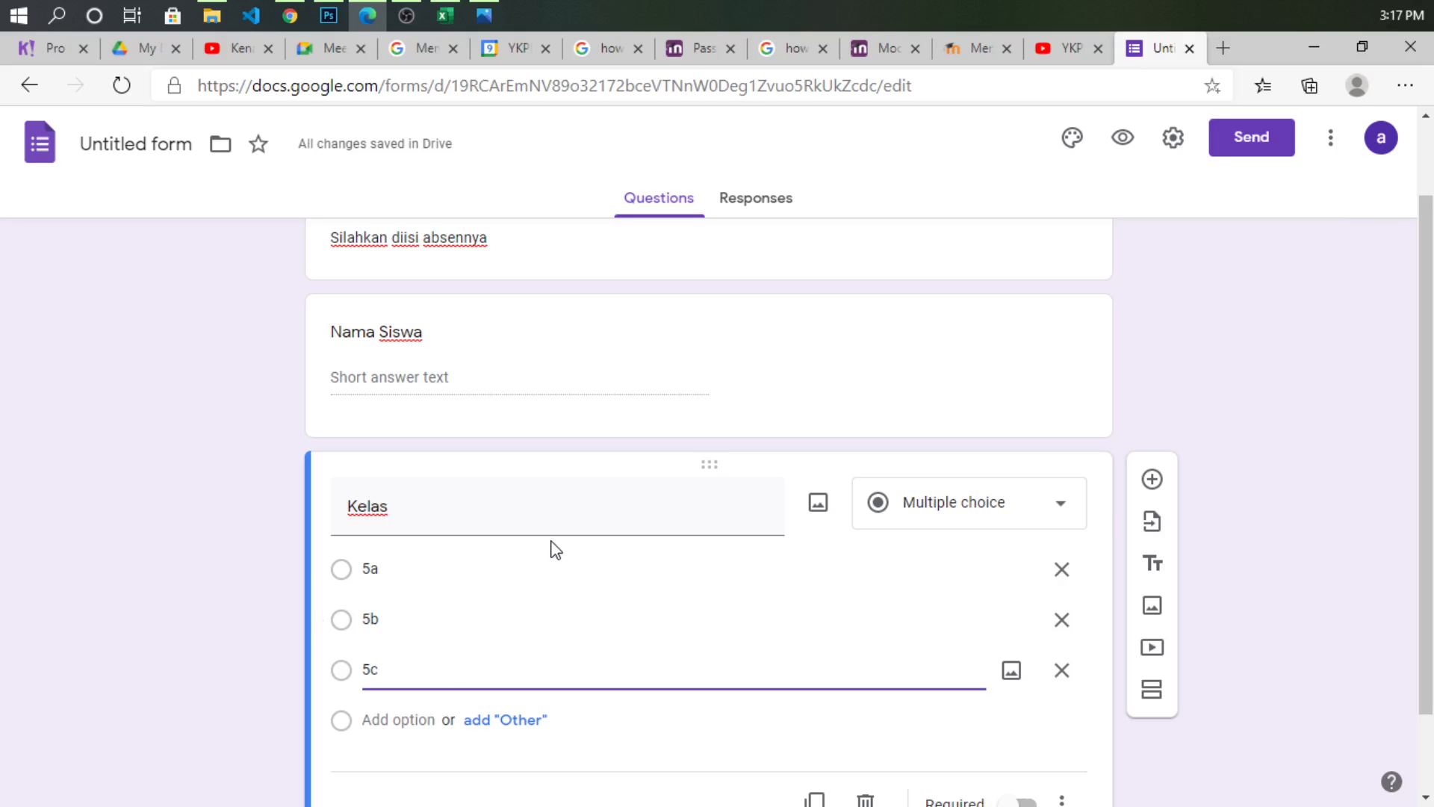
- Make the Nama Siswa question required
scroll(545, 547, "down", 1)
scroll(218, 426, "up", 1)
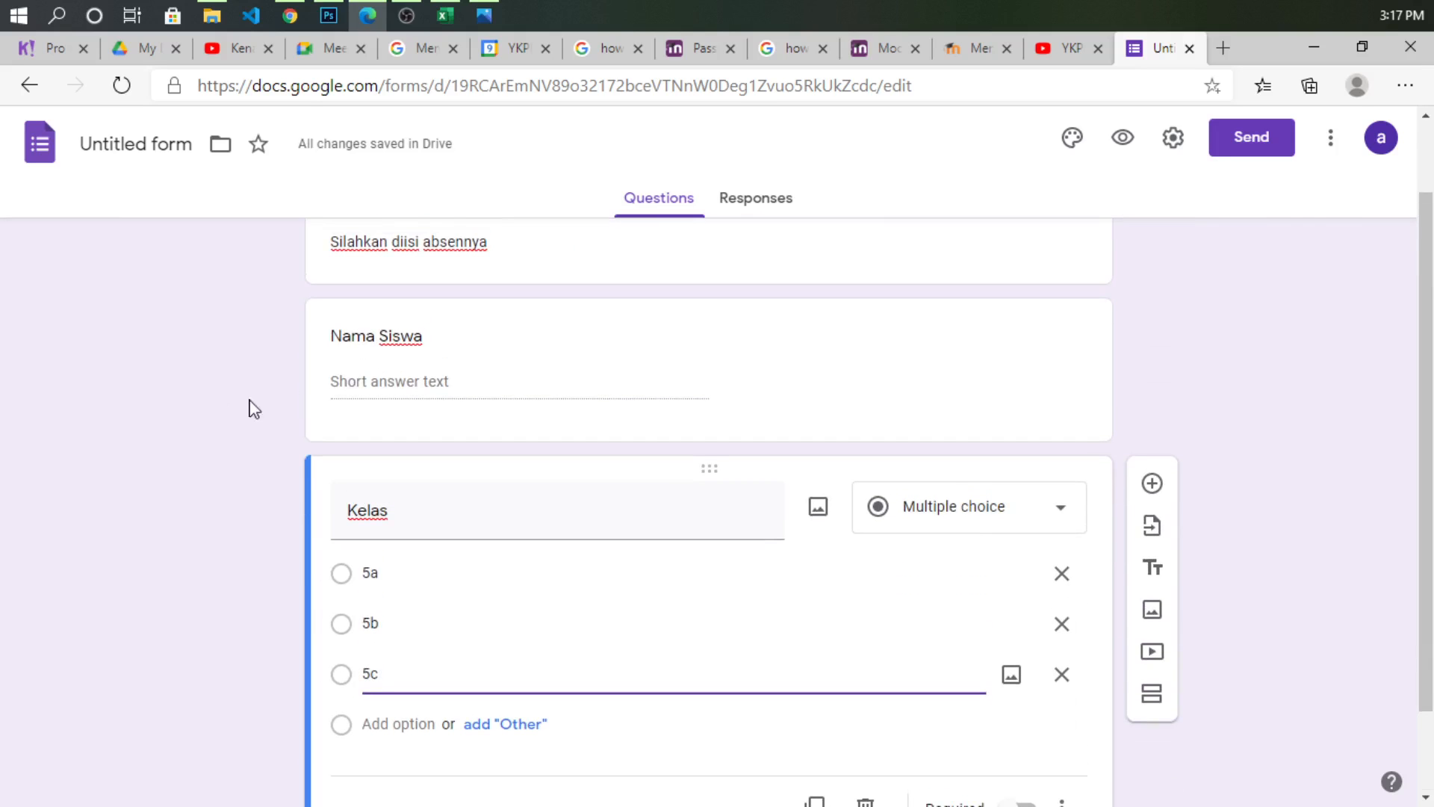
scroll(252, 366, "up", 1)
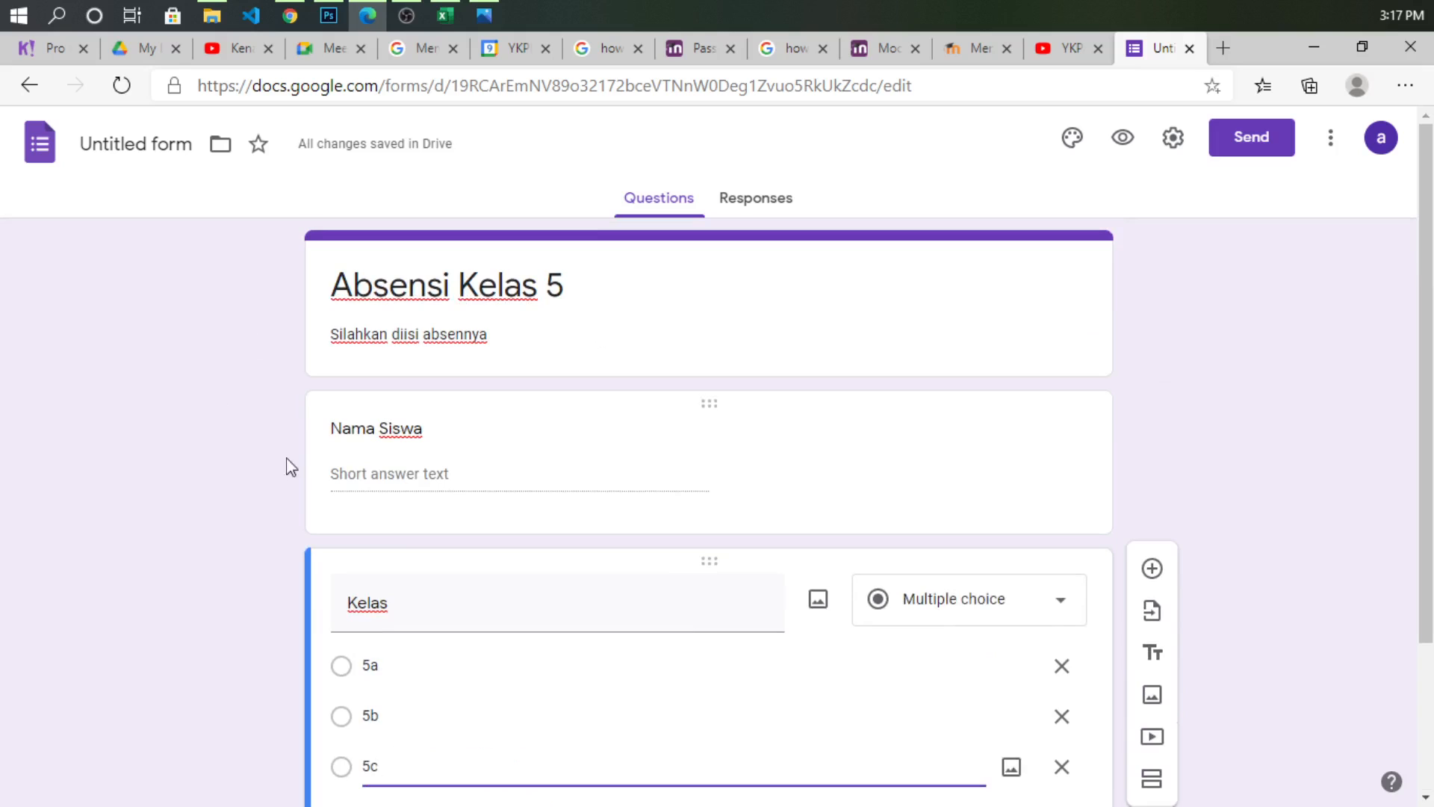
scroll(240, 570, "down", 1)
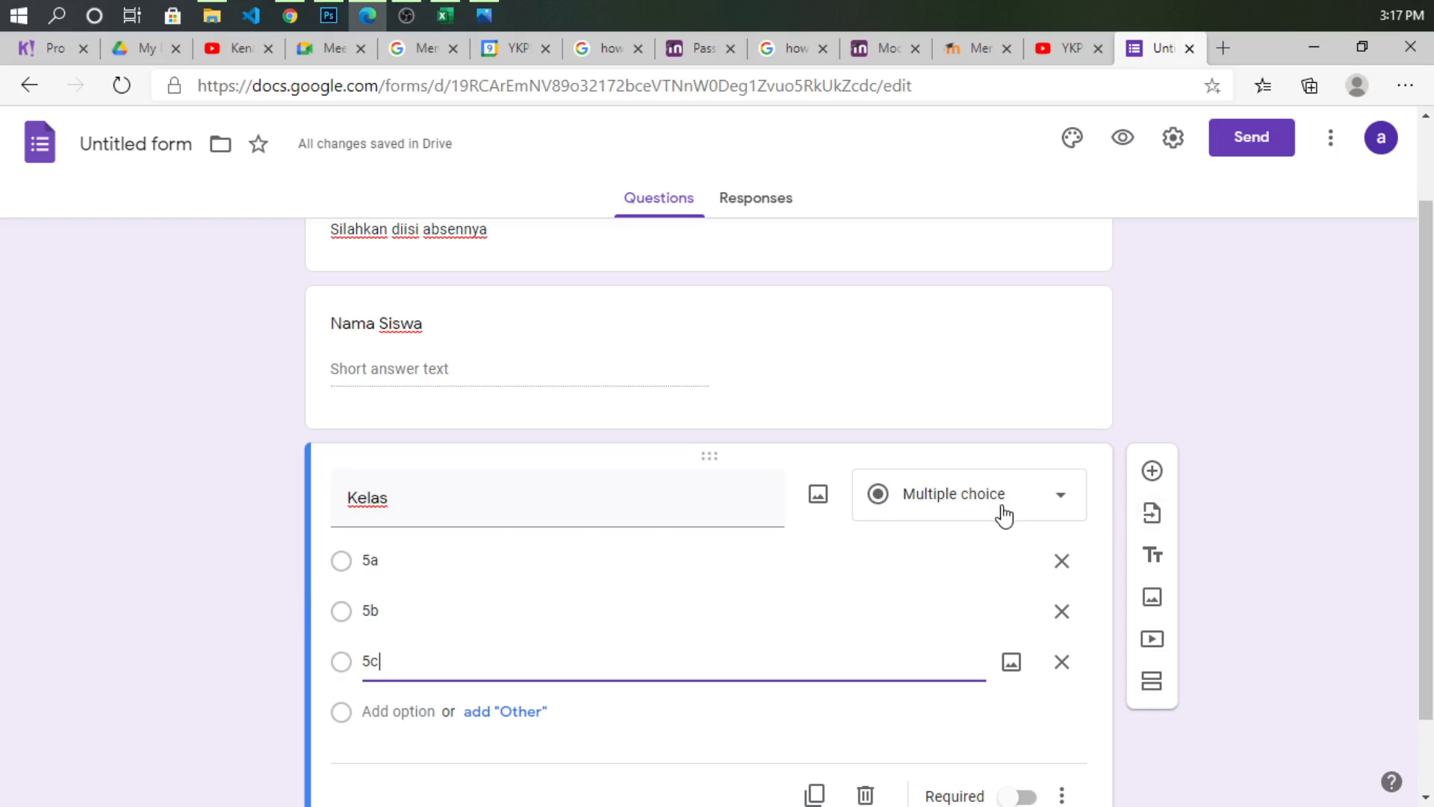
scroll(933, 393, "up", 1)
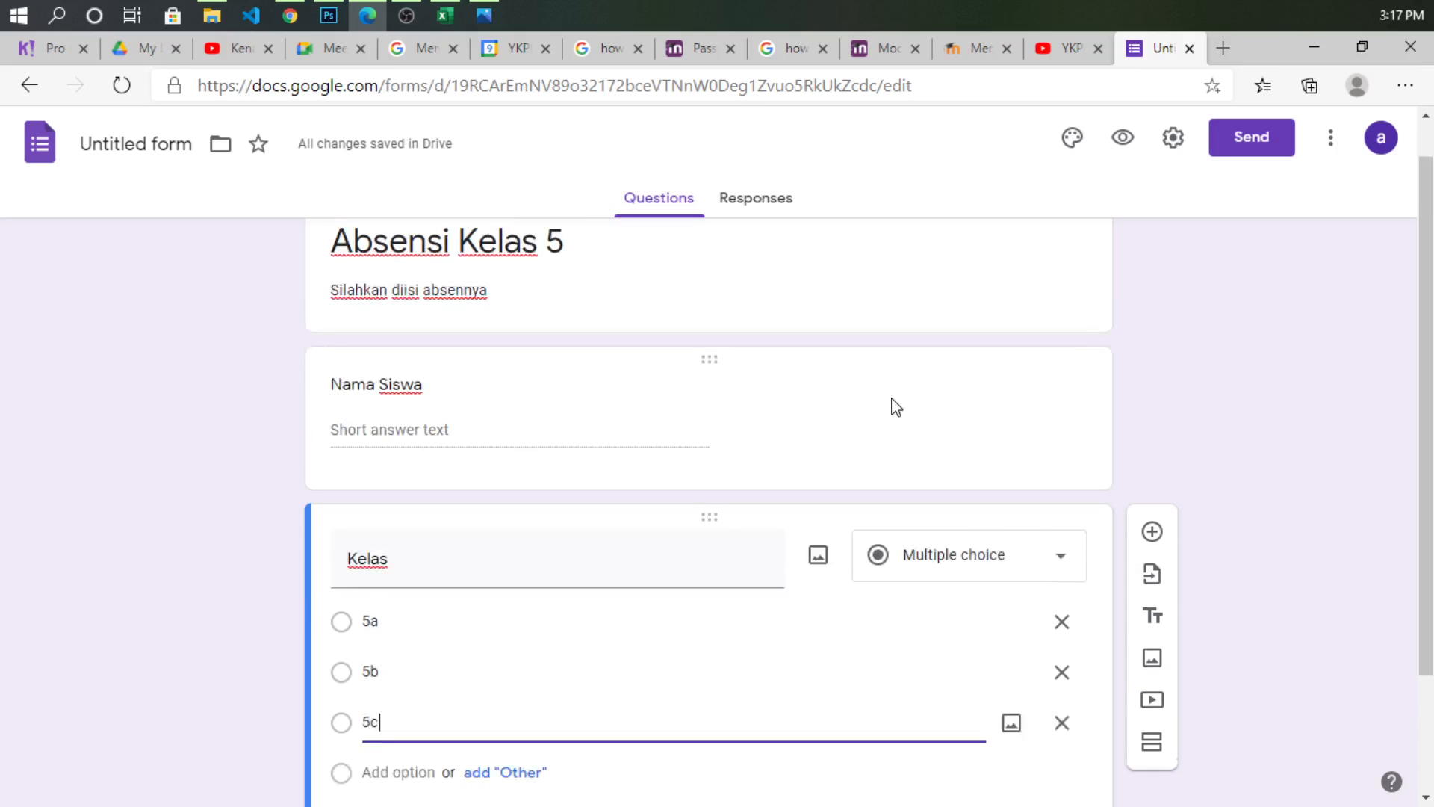
left_click(945, 493)
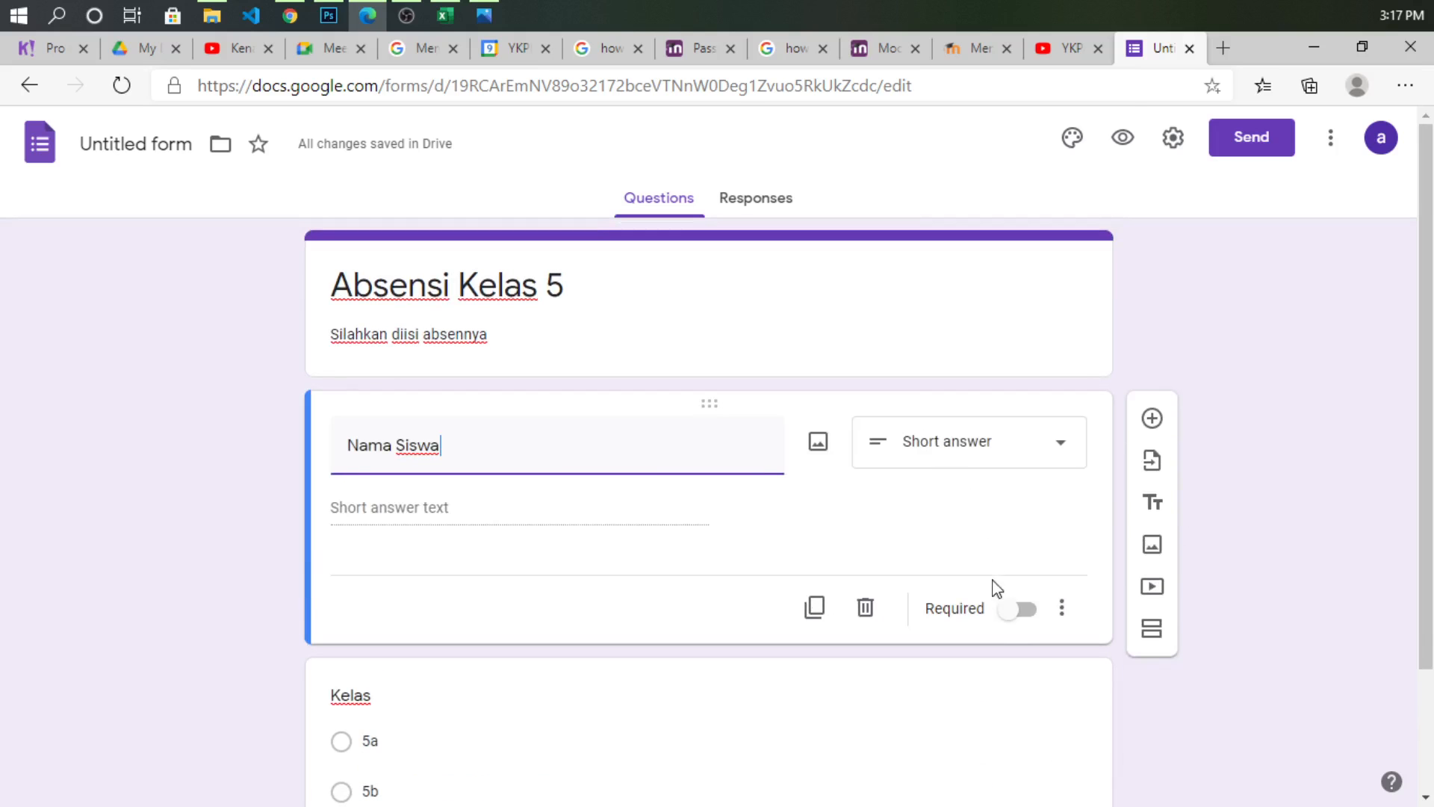
left_click(1023, 611)
- Make the Kelas multiple-choice question required
scroll(889, 586, "down", 2)
left_click(963, 678)
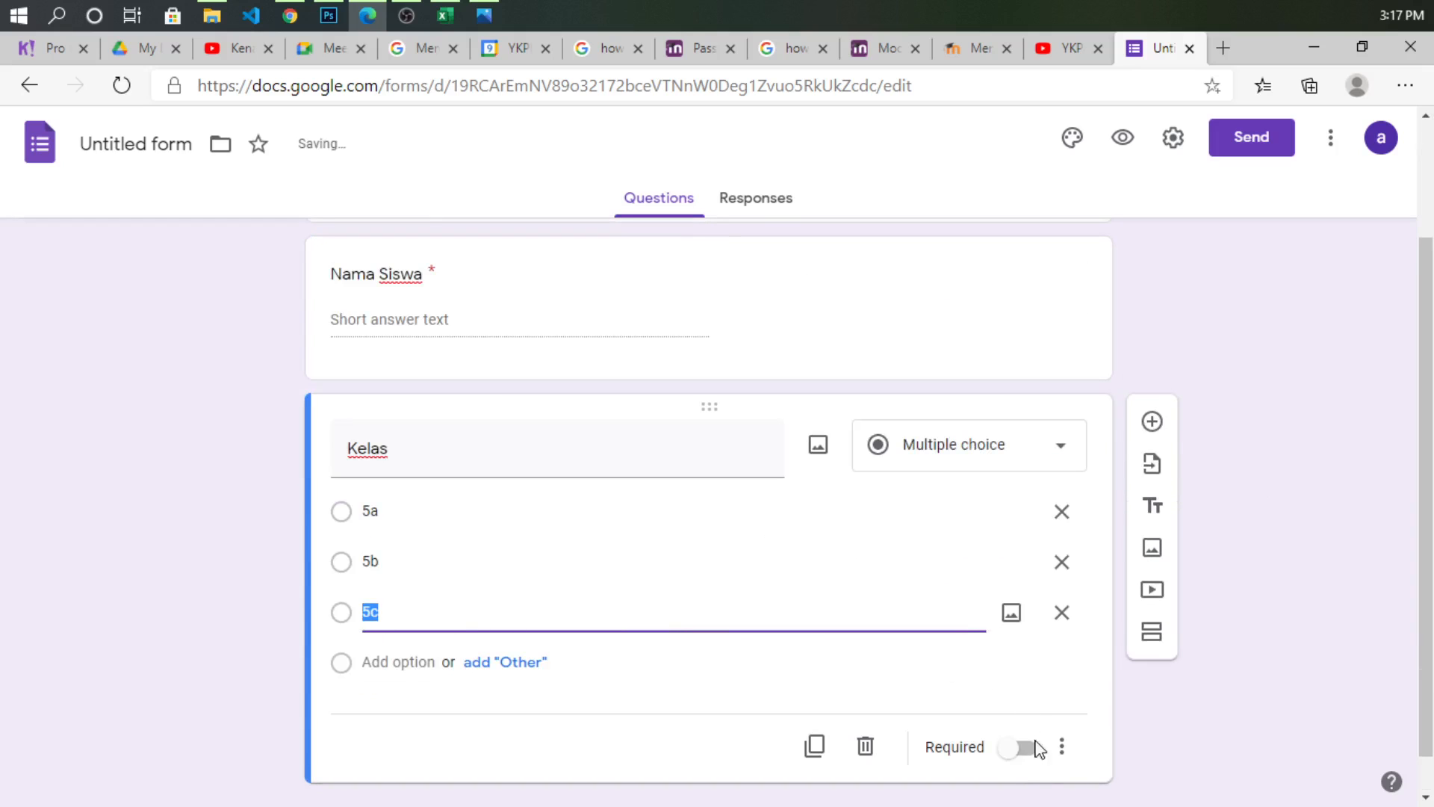
left_click(1024, 747)
scroll(538, 462, "up", 1)
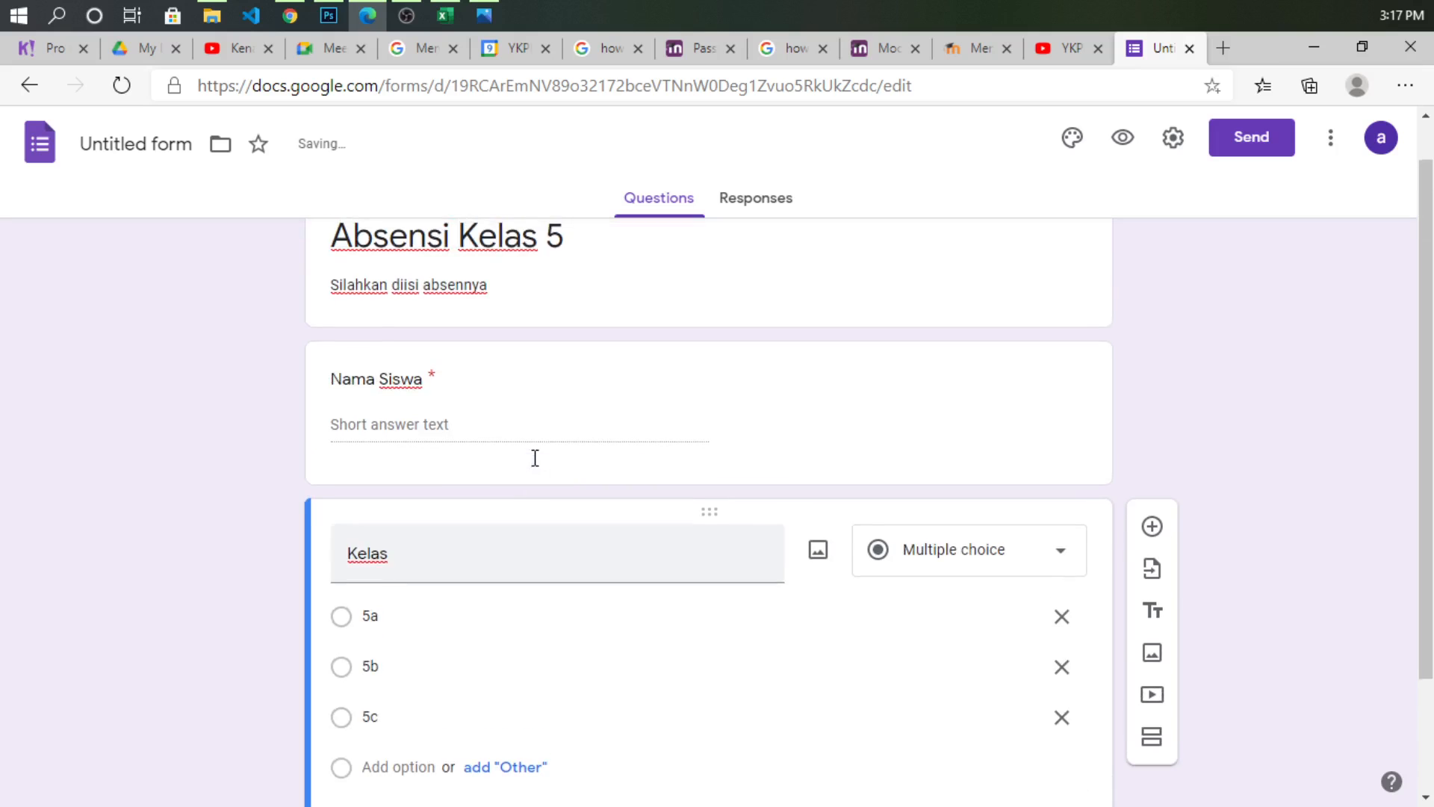
scroll(658, 566, "down", 2)
scroll(579, 571, "up", 2)
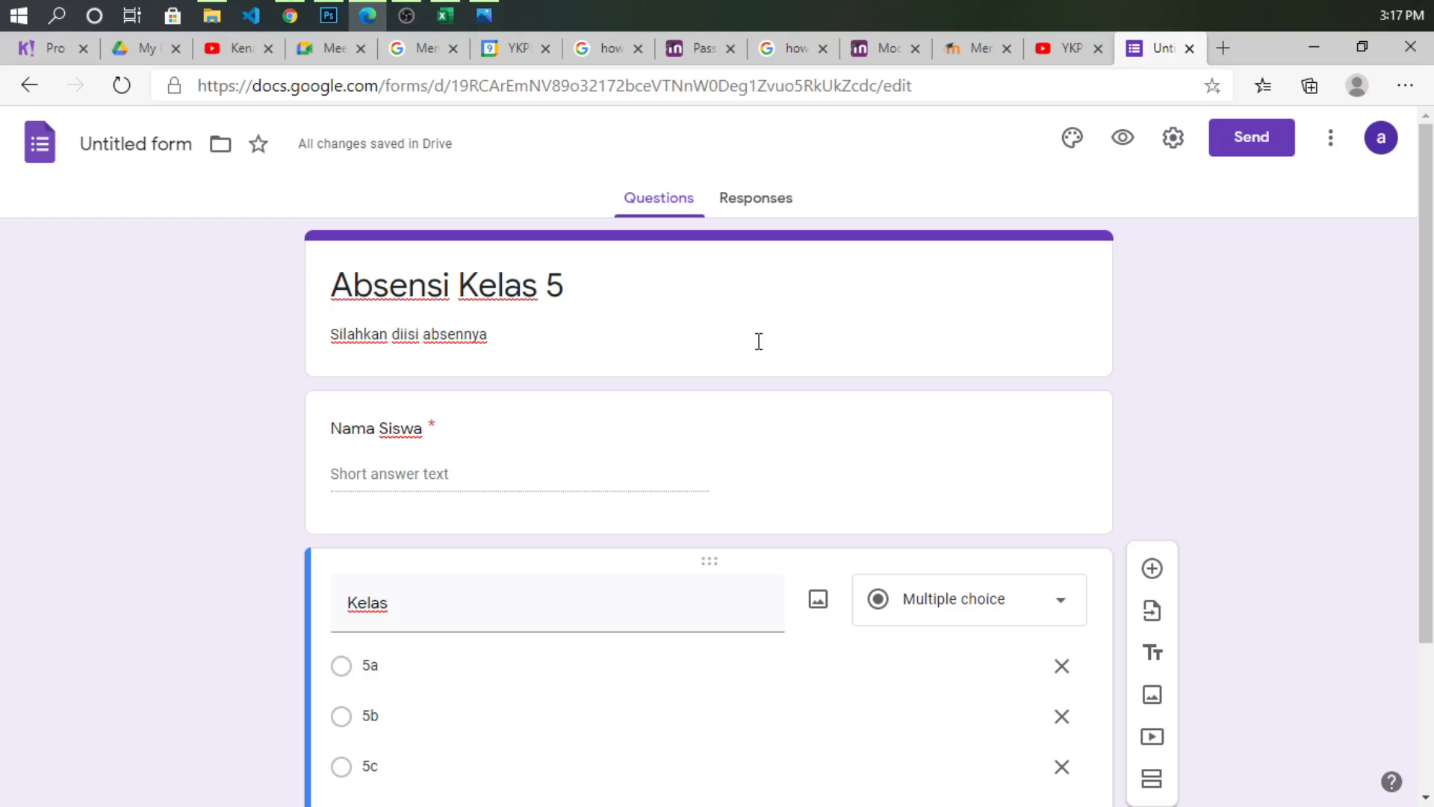
- Create a new spreadsheet named "Untitled form (Responses)" as the form's response destination, then close the spreadsheet
left_click(759, 207)
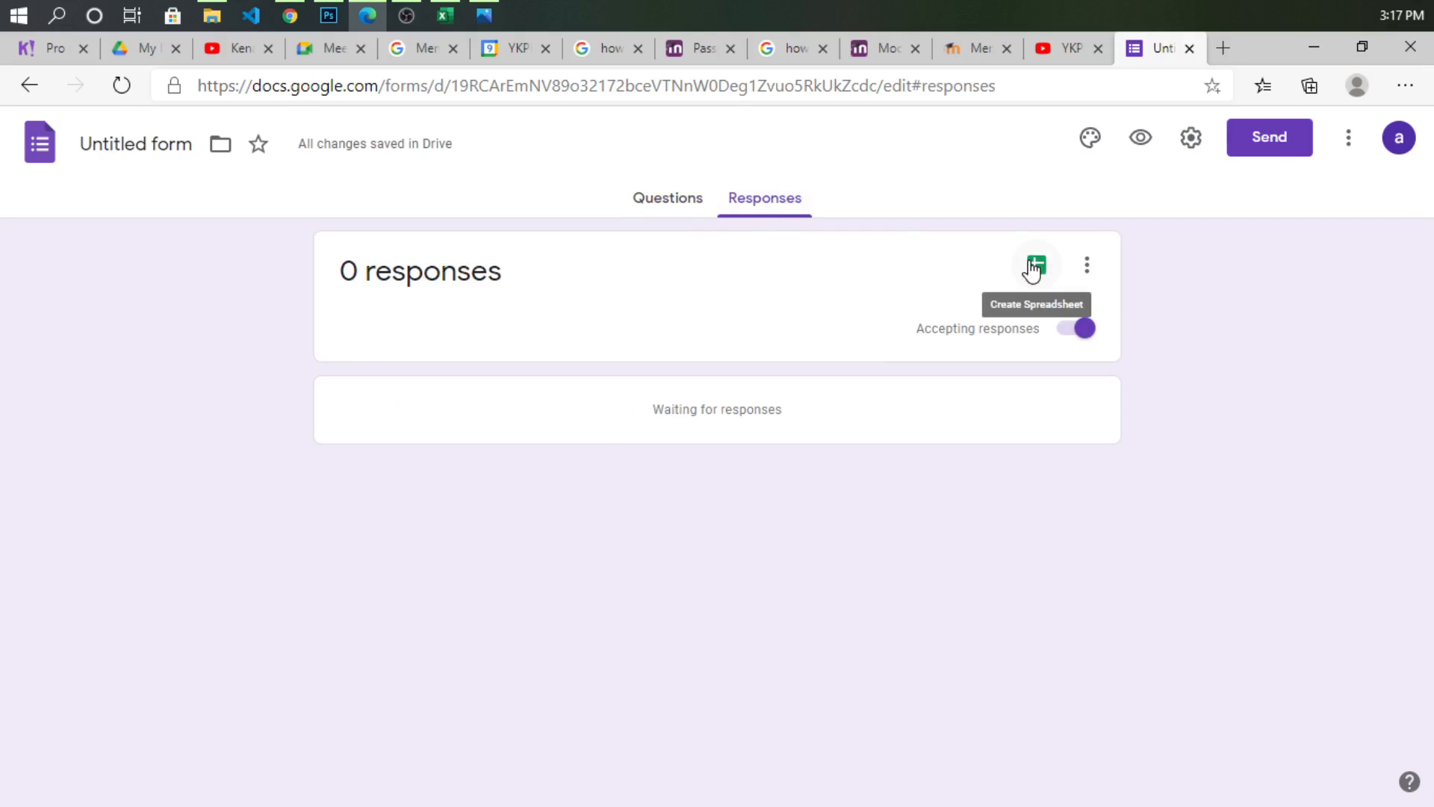
left_click(1034, 268)
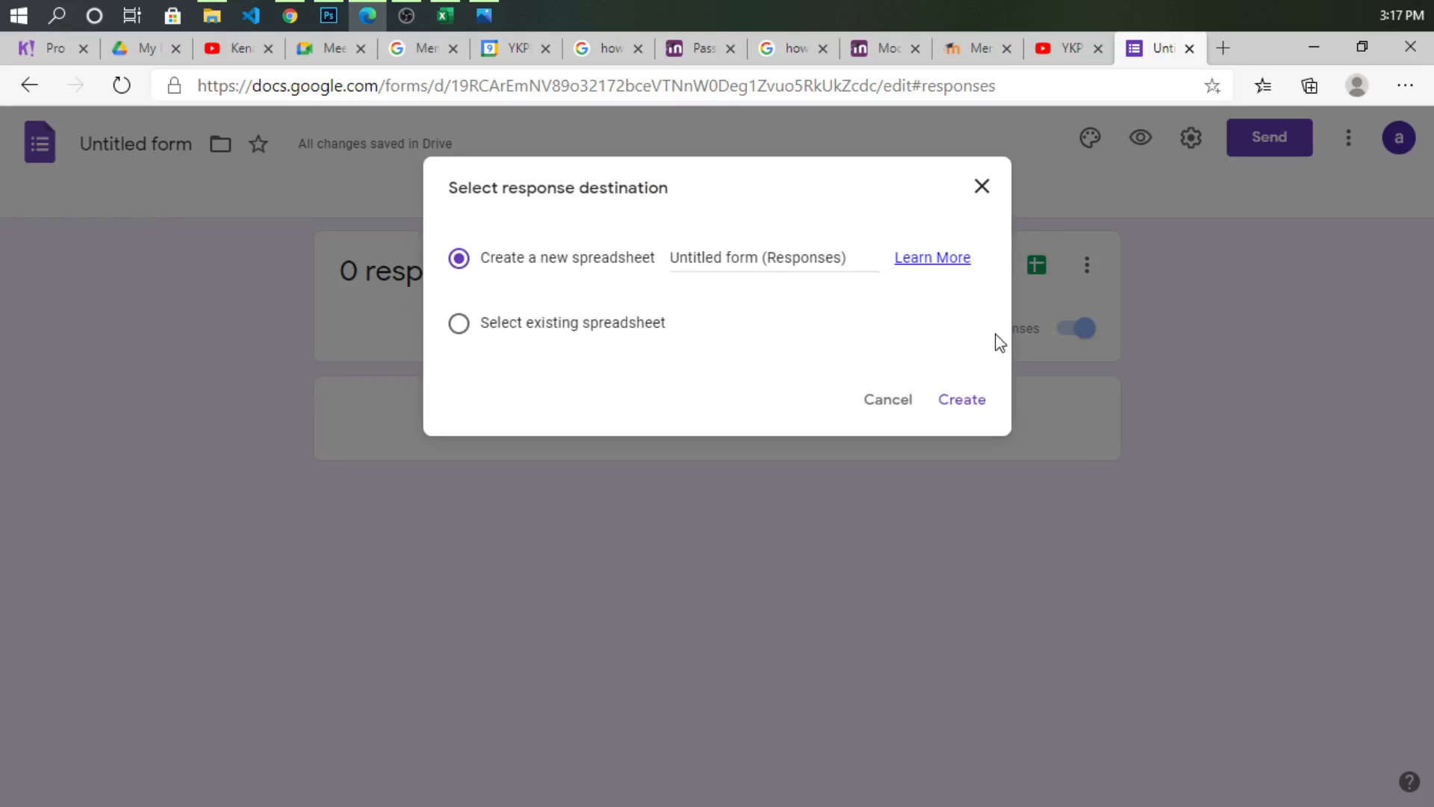
left_click(964, 402)
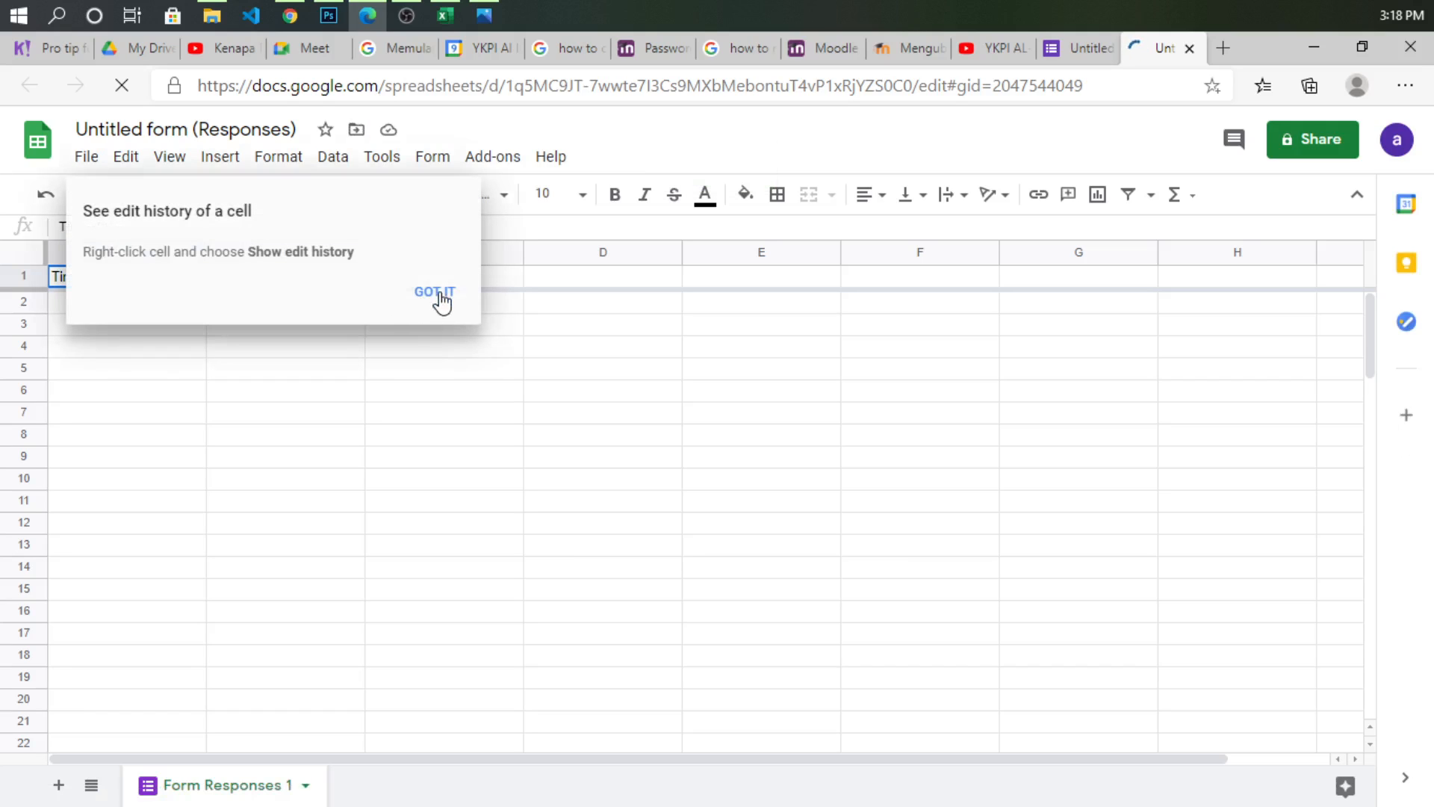
left_click(441, 293)
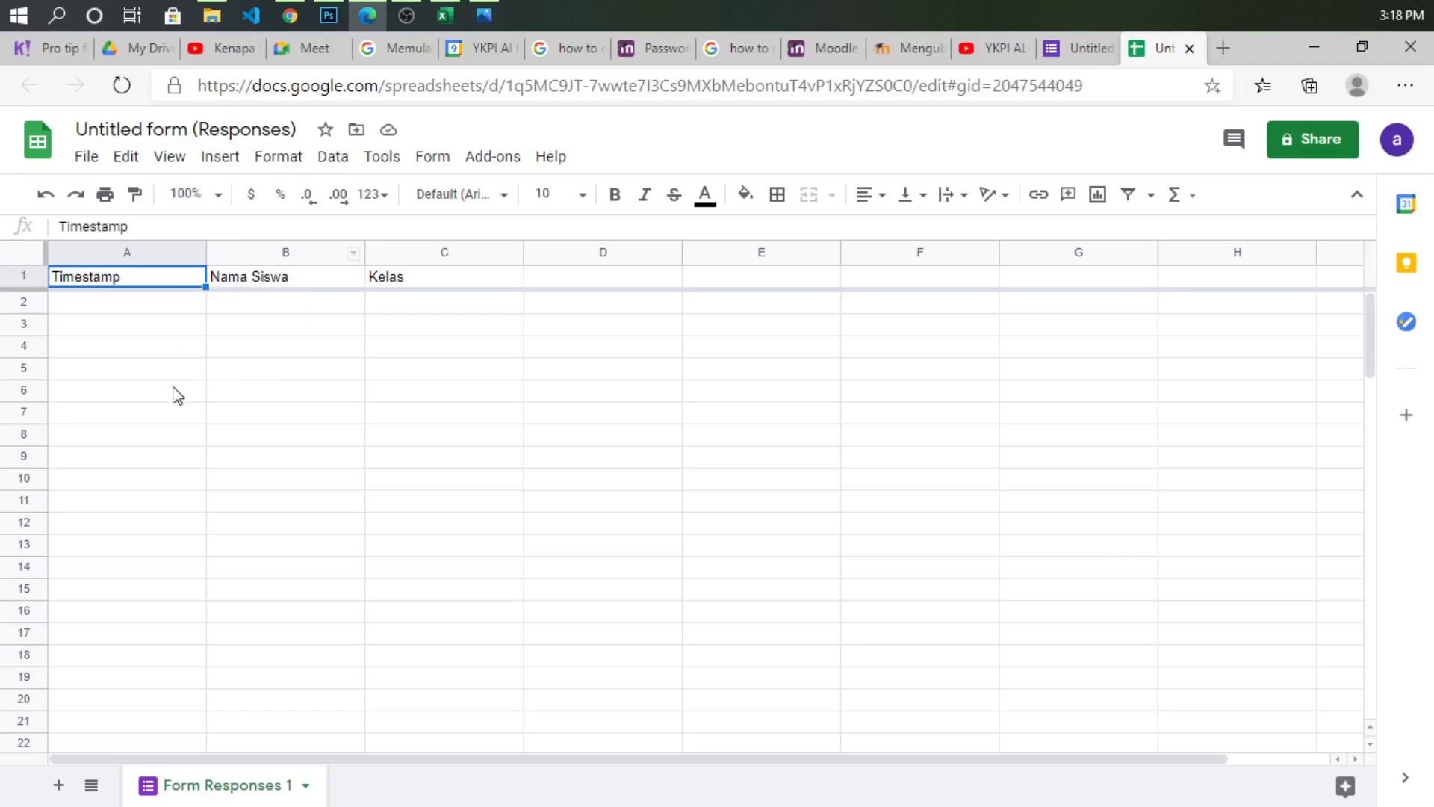
left_click(1189, 49)
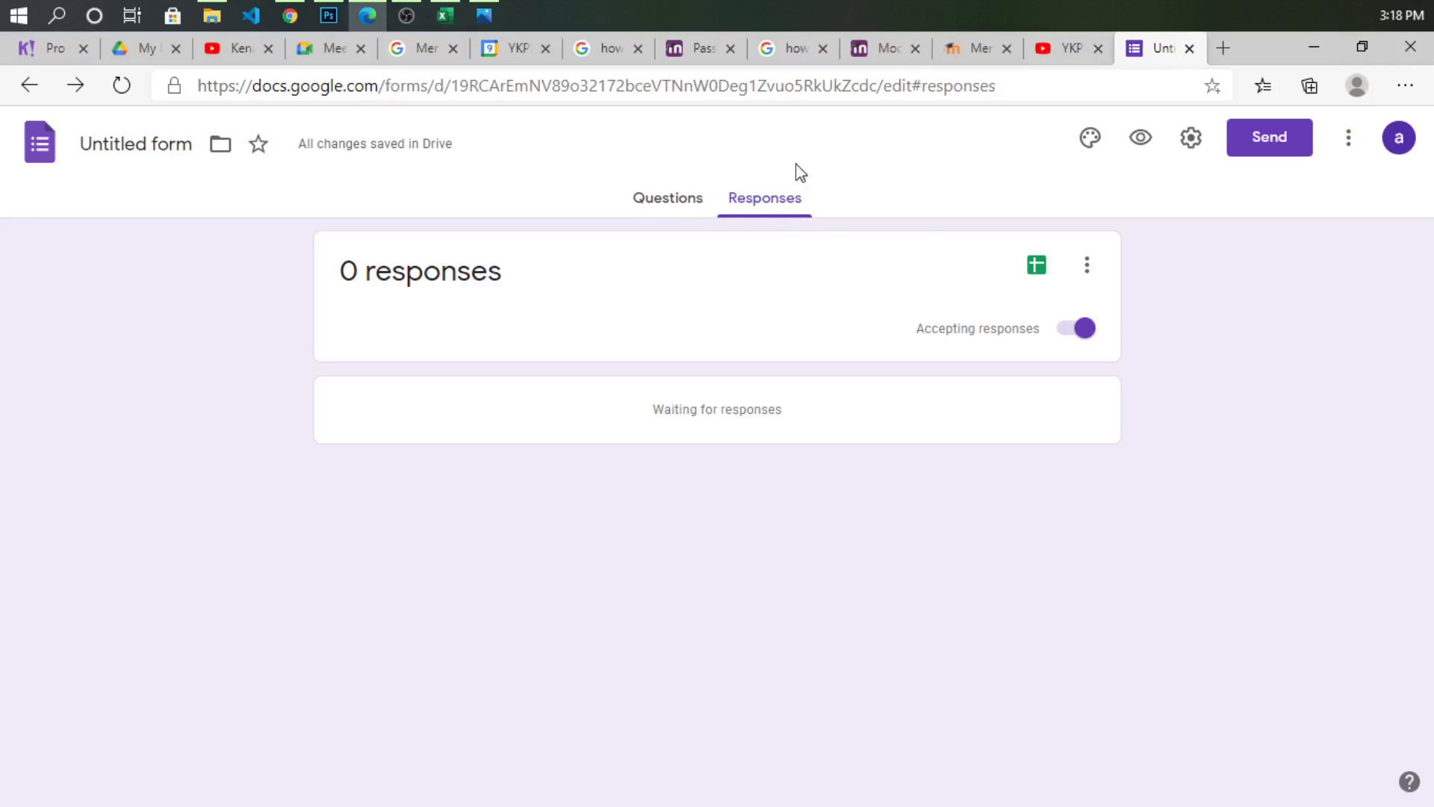
- Return to the form's questions and rename the form file from its title as "Absensi Kelas 5"
left_click(674, 203)
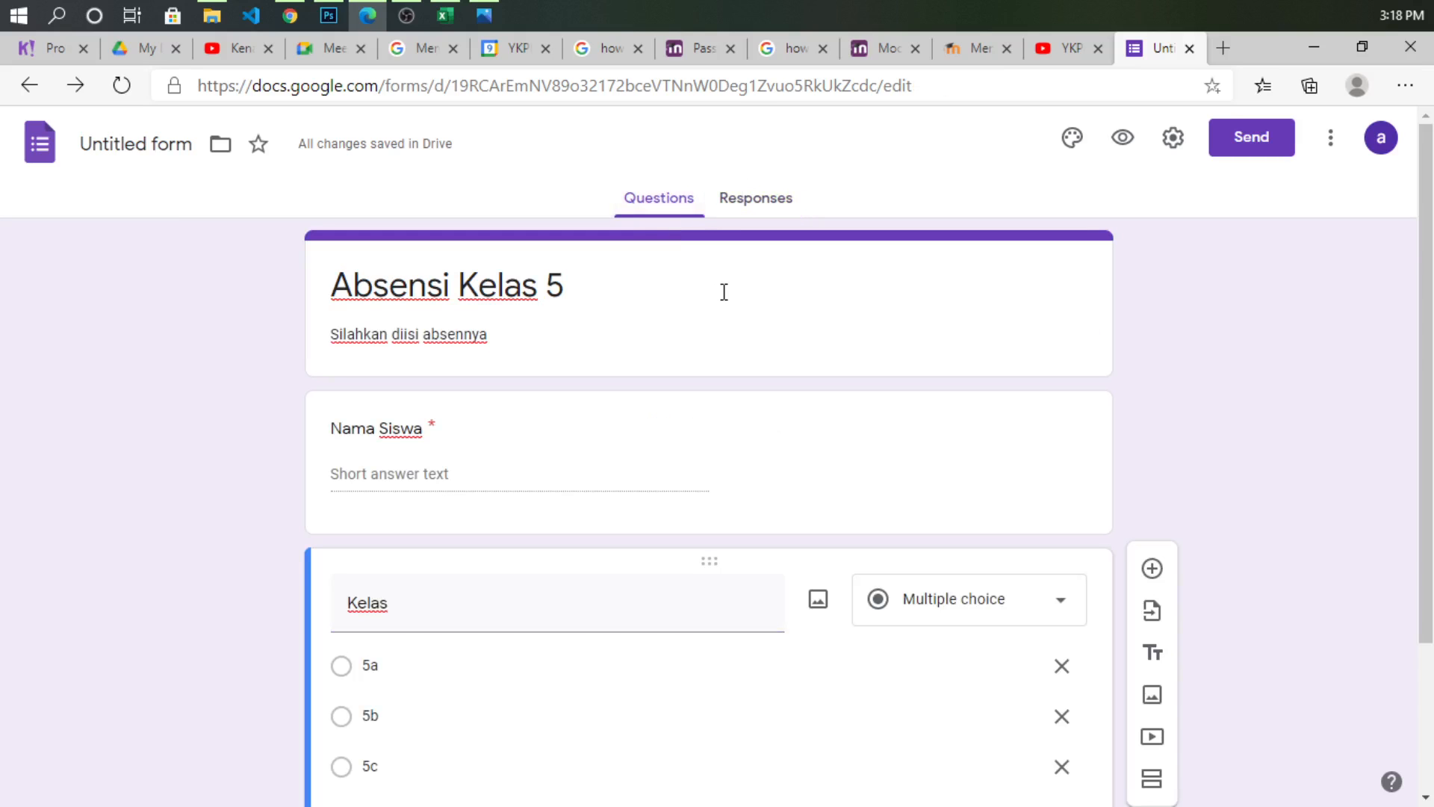
left_click(124, 140)
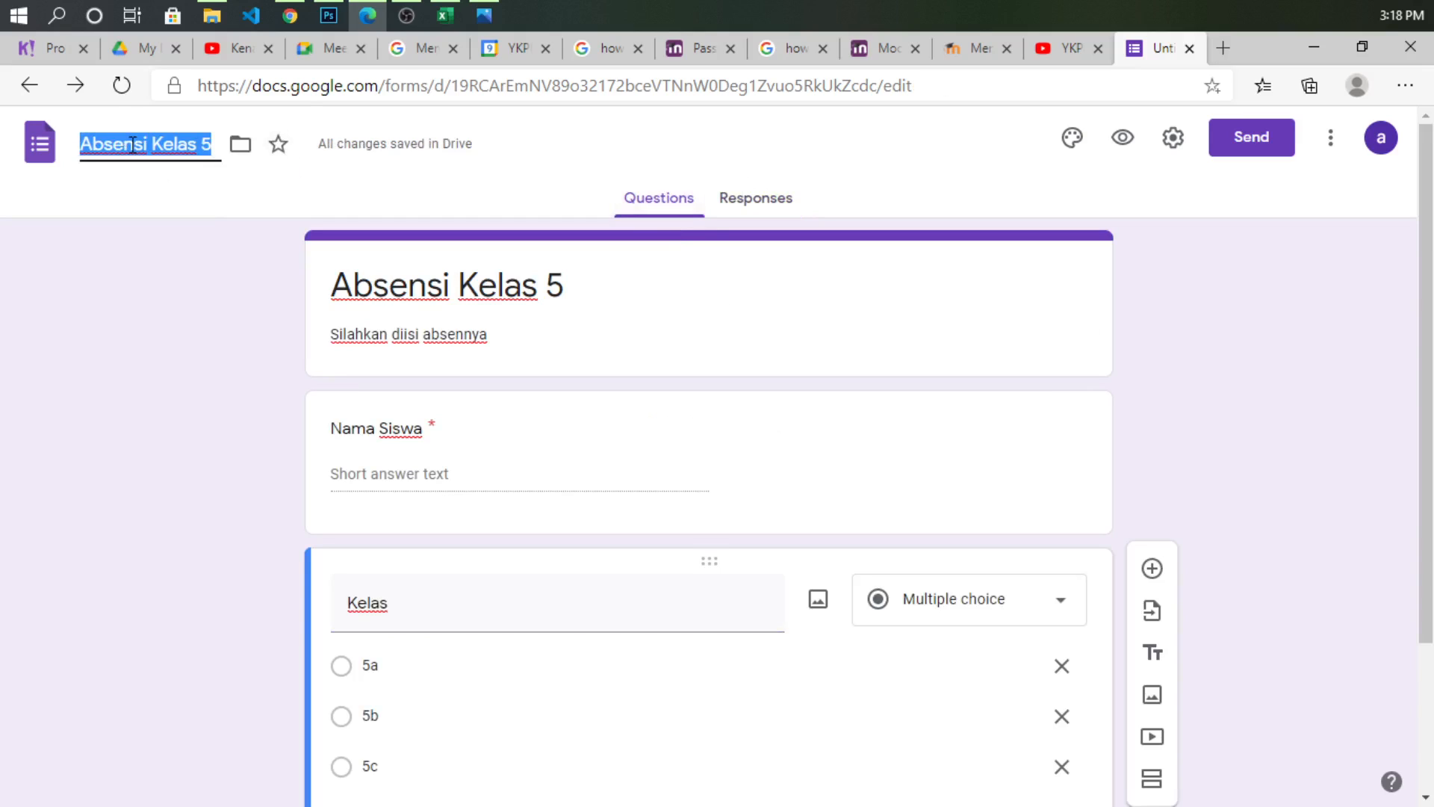
left_click(230, 217)
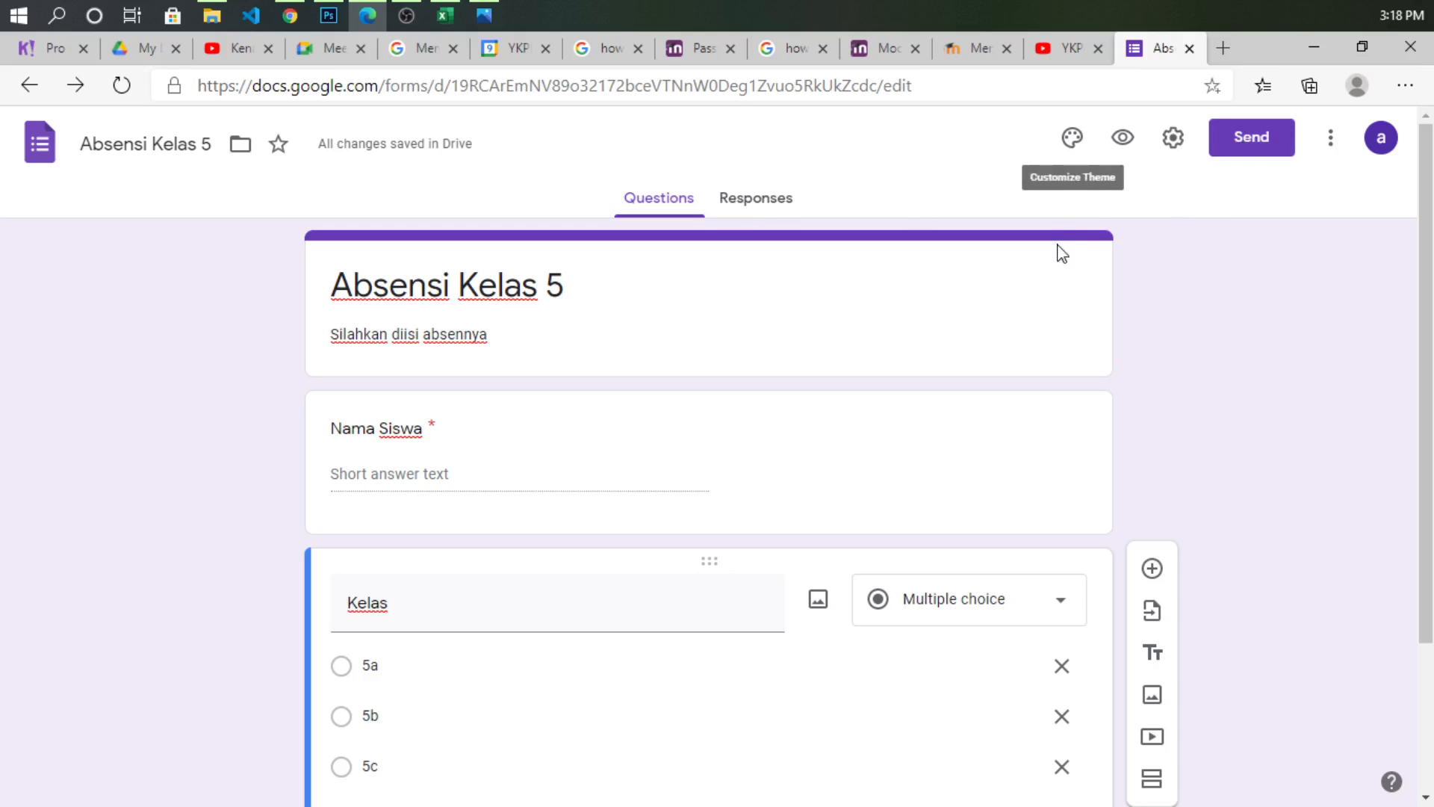
- Copy the form's share link as a shortened URL
left_click(1253, 142)
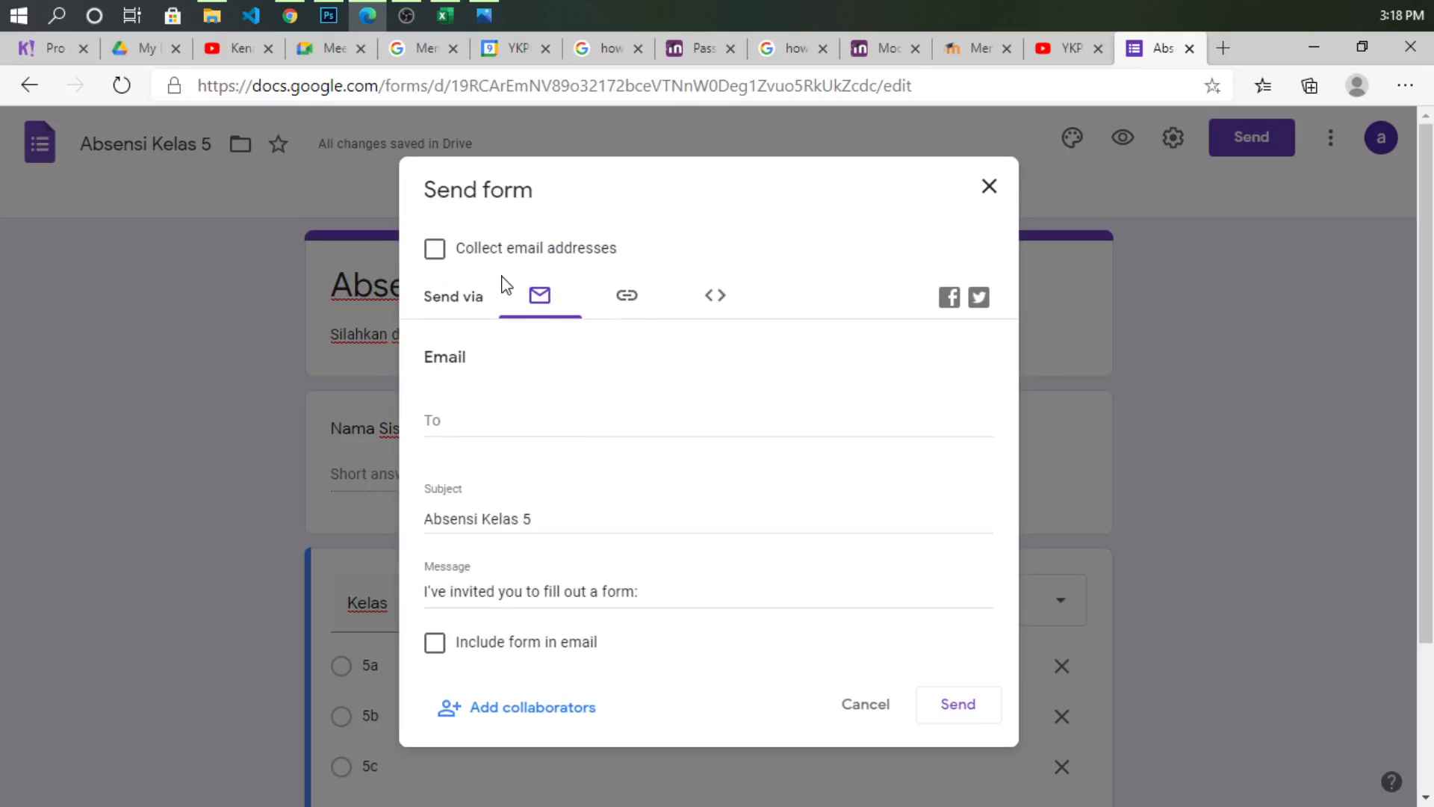
left_click(628, 299)
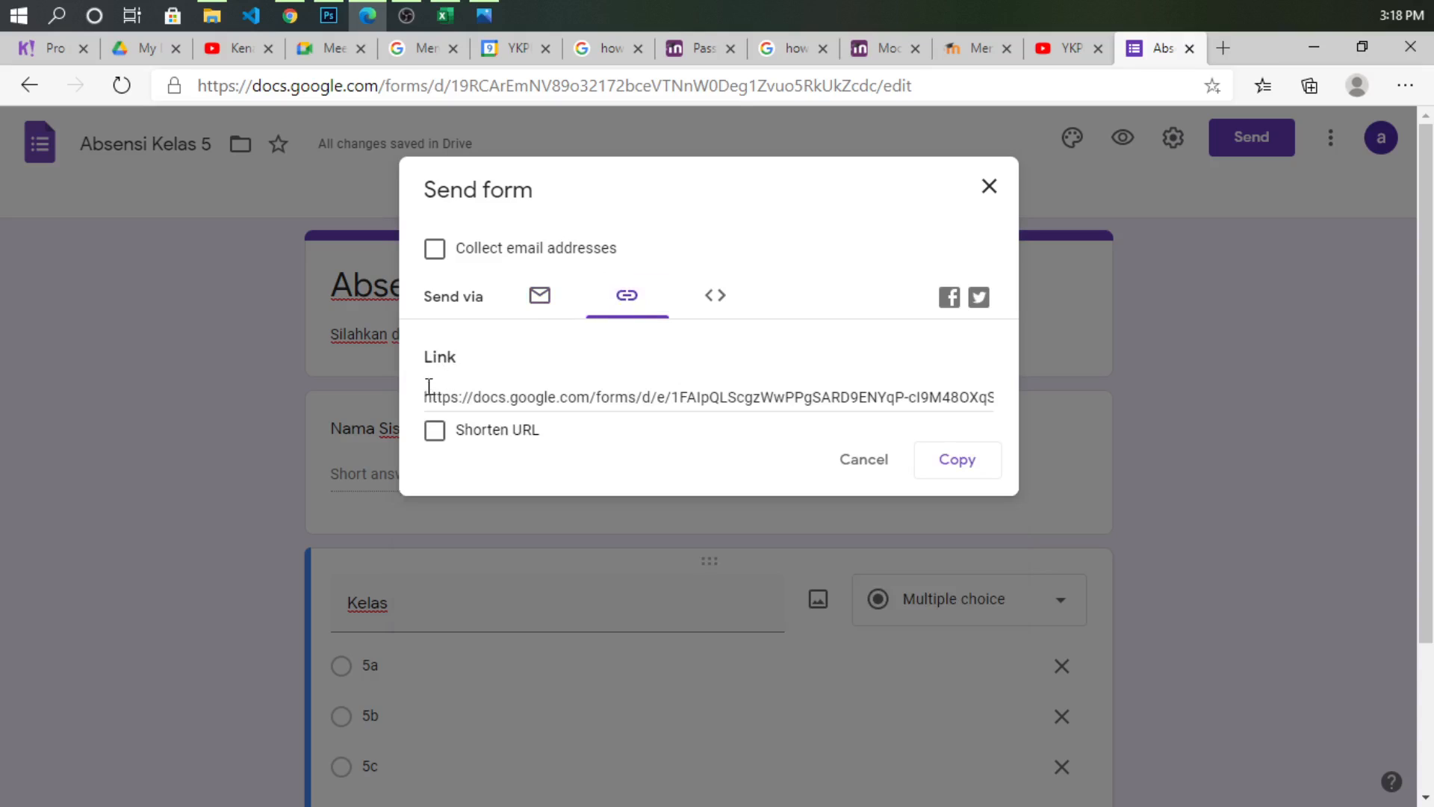
left_click(481, 433)
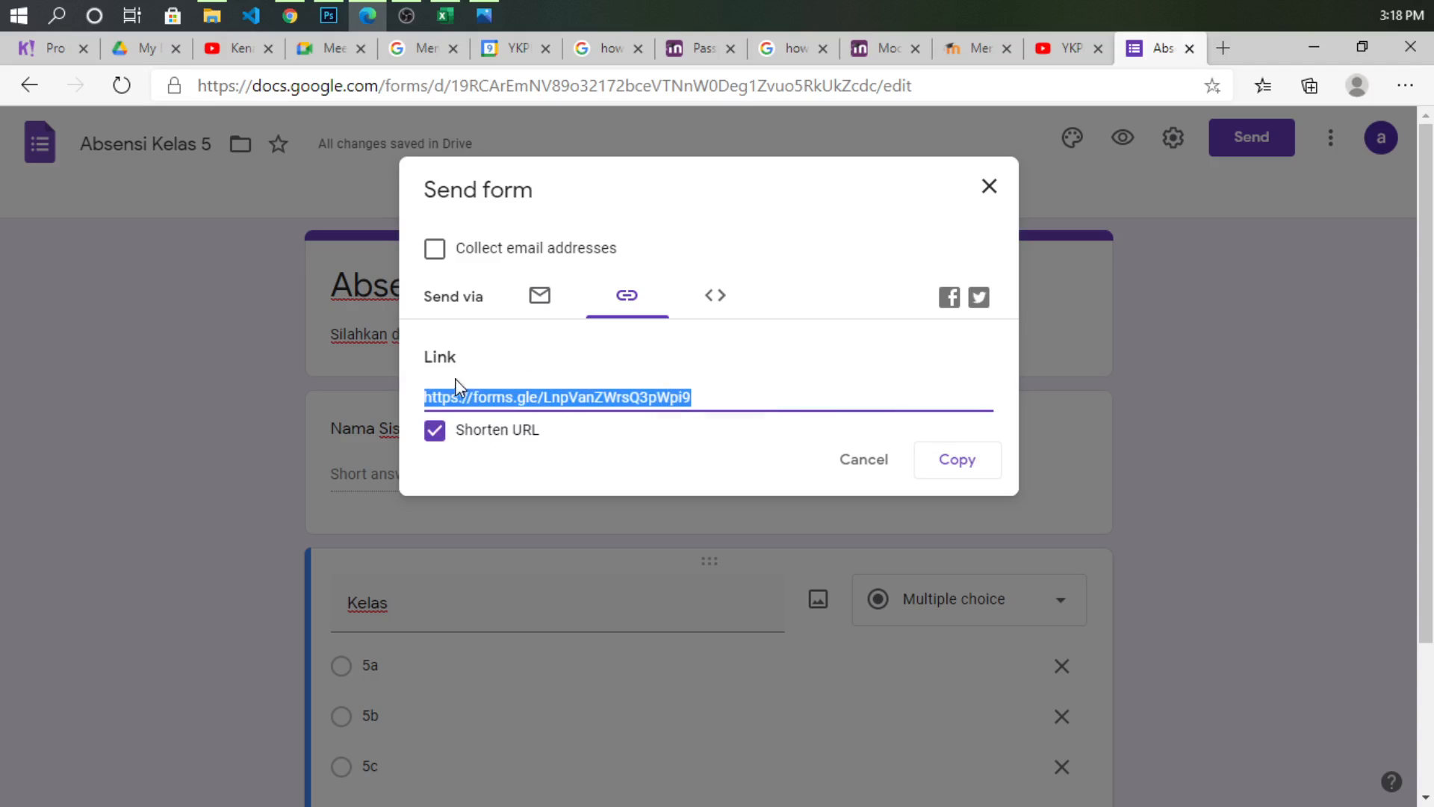
left_click(953, 467)
- Switch to the Moodle page for adding a URL resource and name the resource "ABSENSI KELAS"
left_click(970, 48)
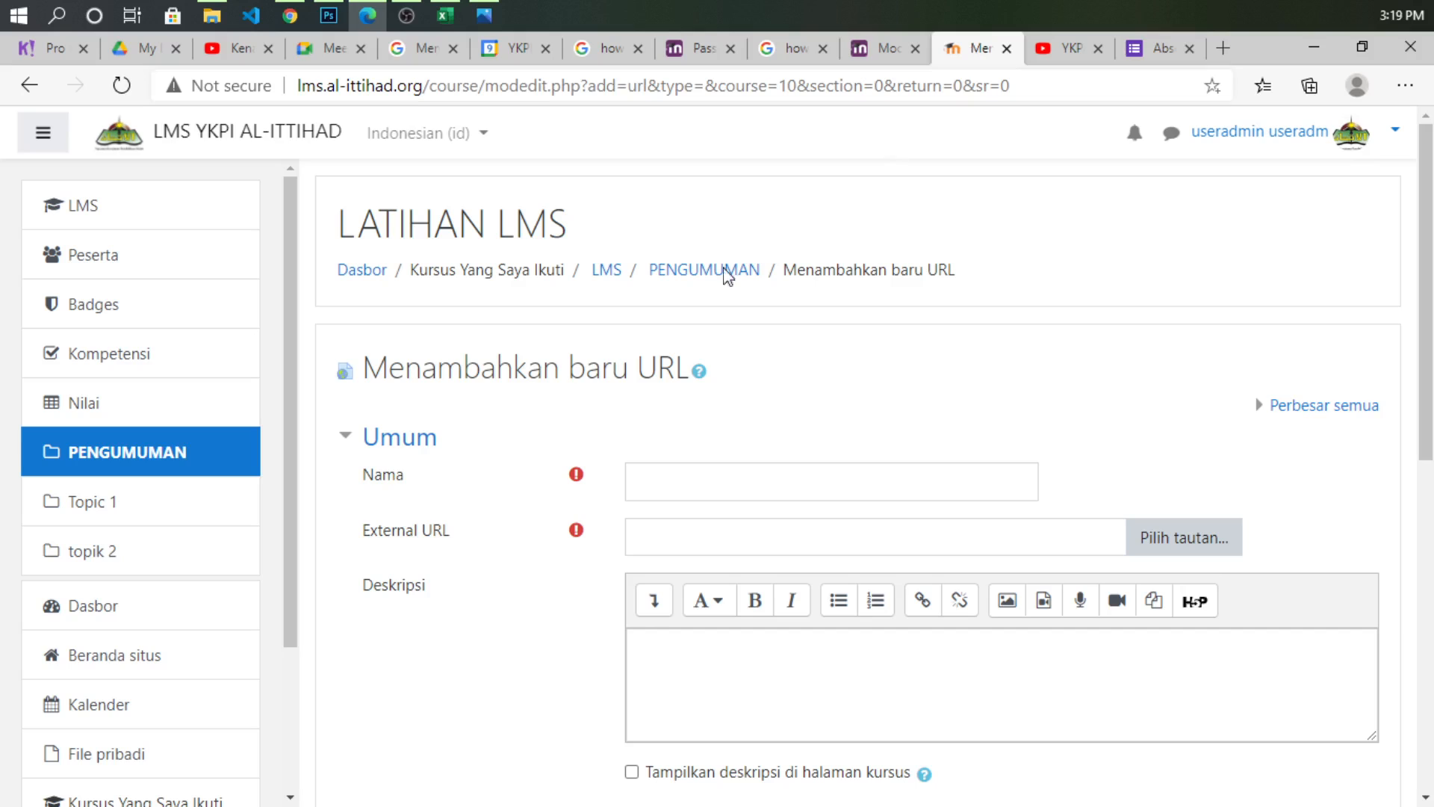
left_click(654, 478)
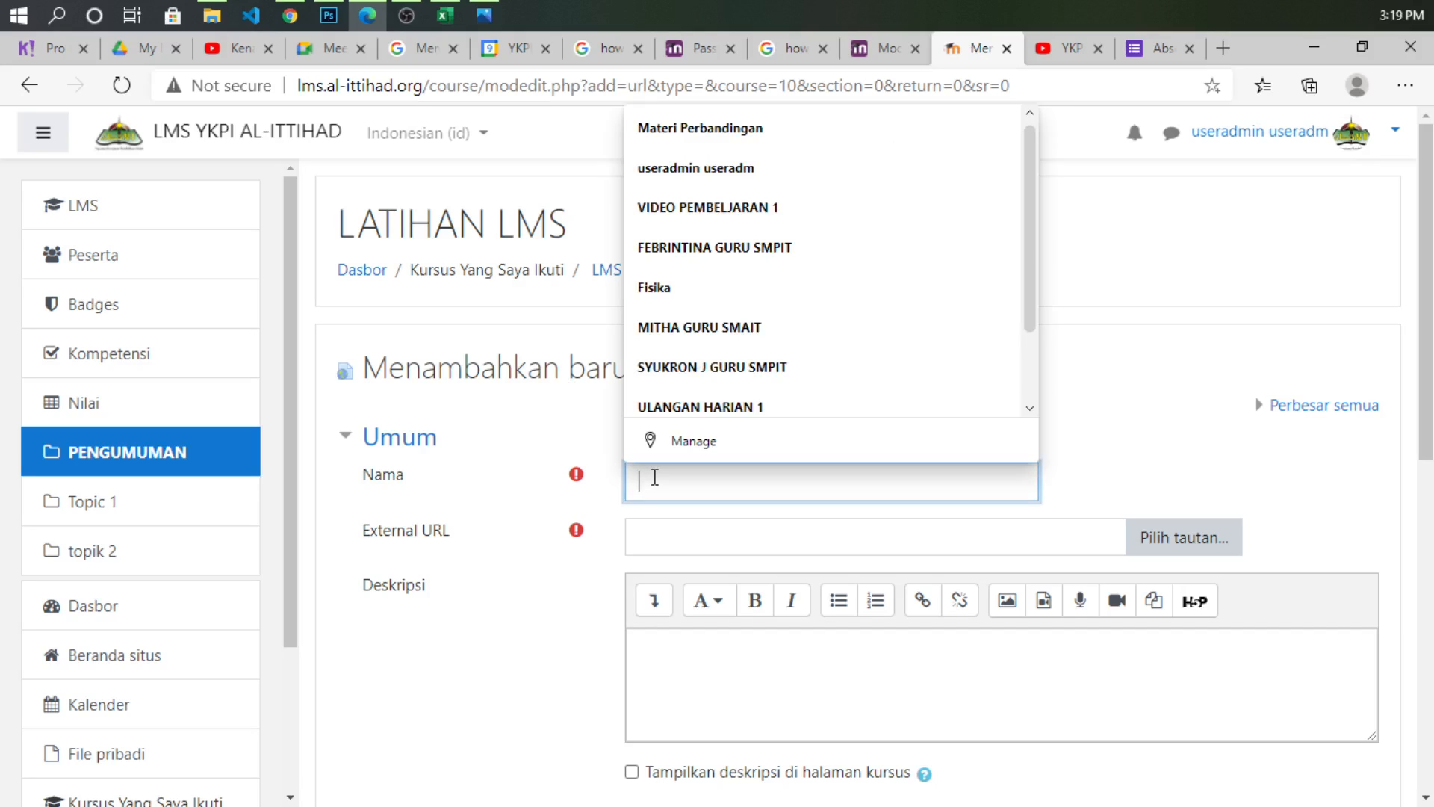
type("ab")
key("BackSpace")
key("BackSpace")
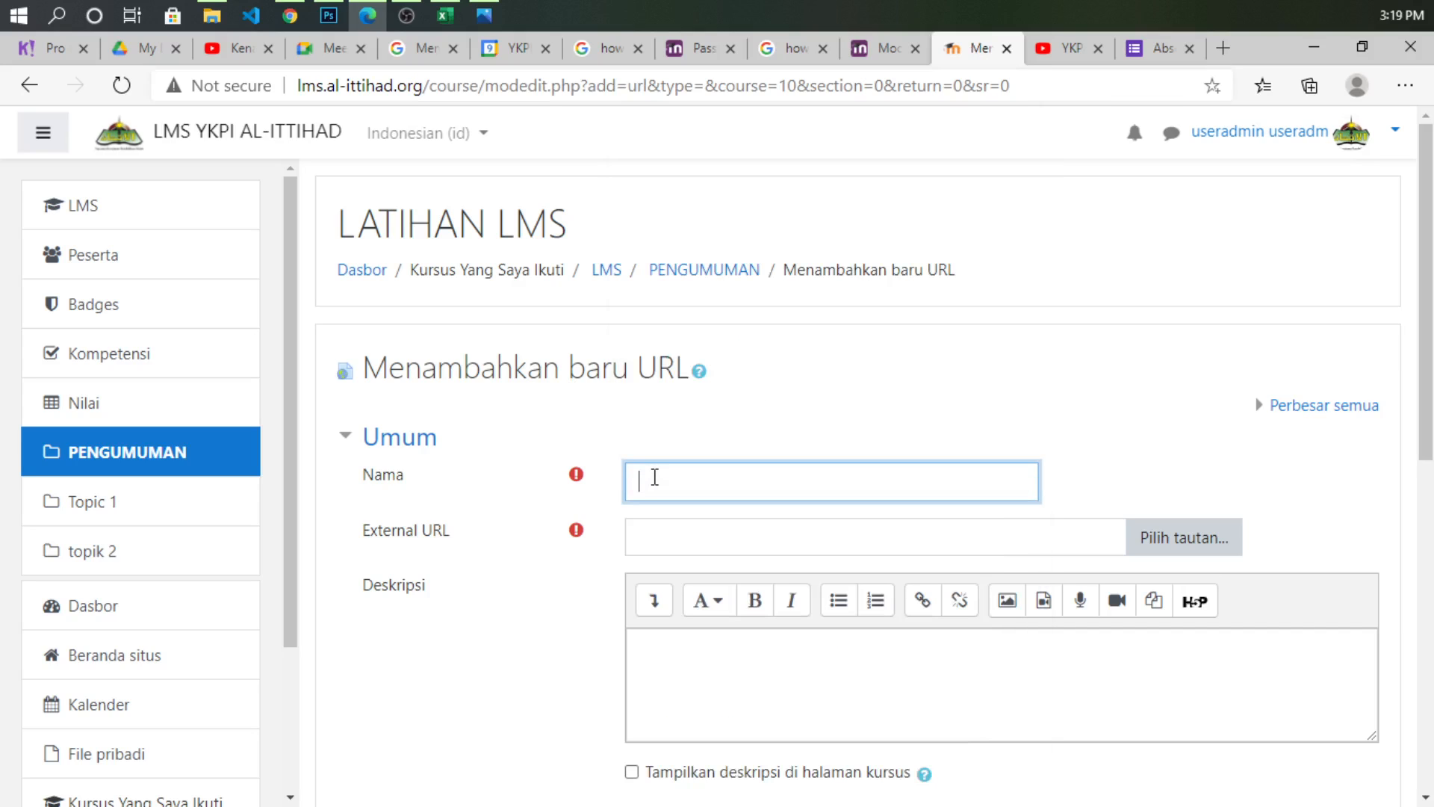
type("ABSENSI")
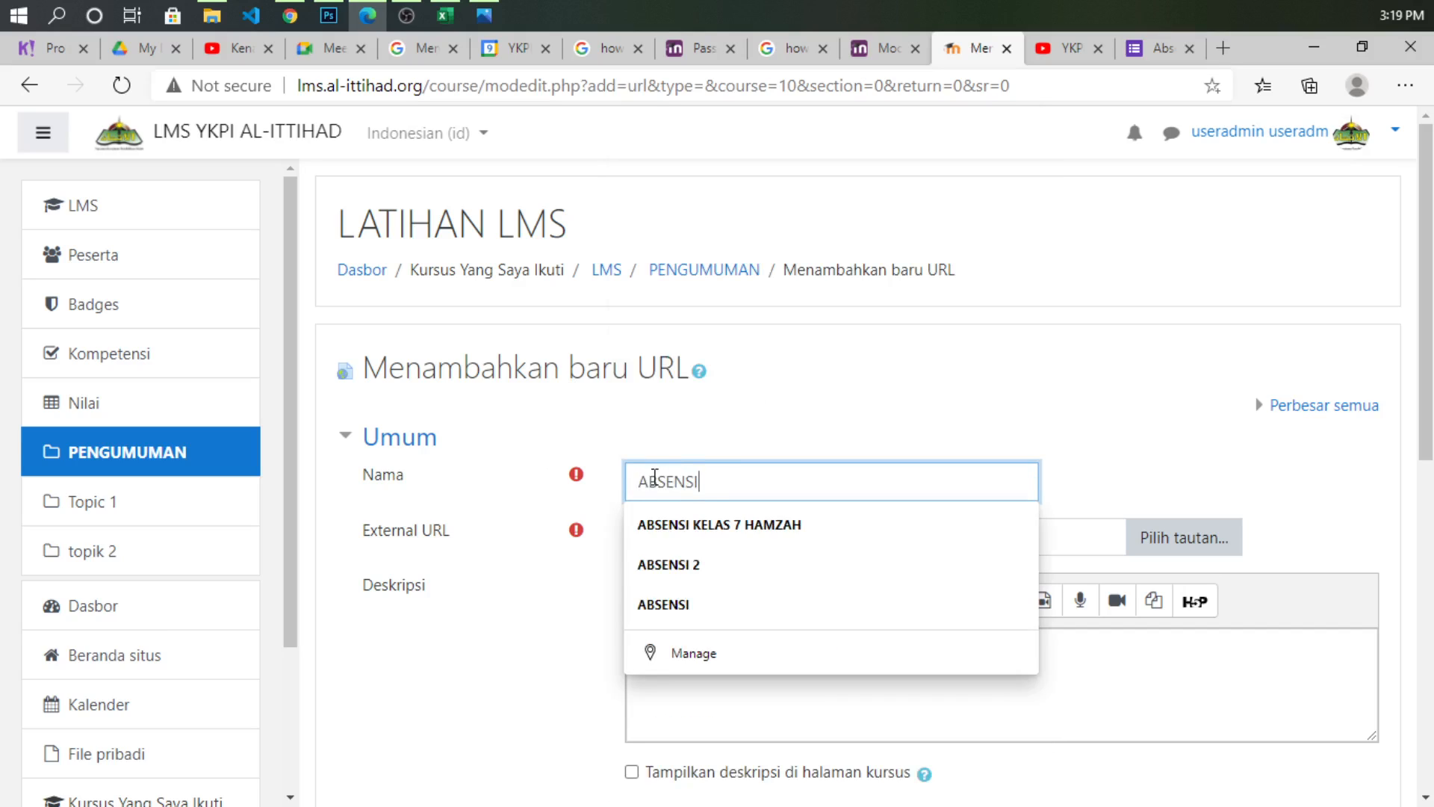
type(" KELAS")
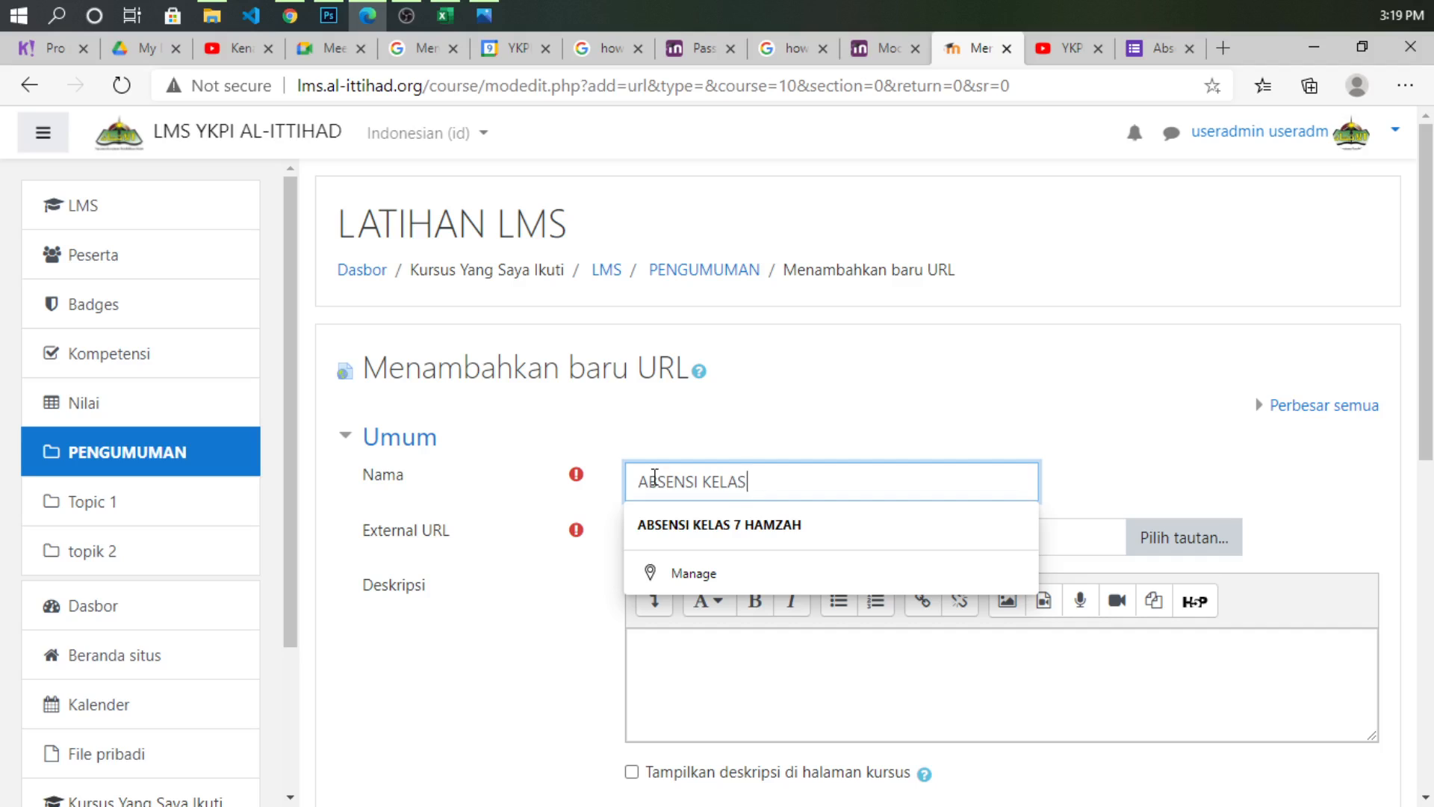
left_click(752, 419)
- Paste the copied form link as the resource's external URL
left_click(669, 537)
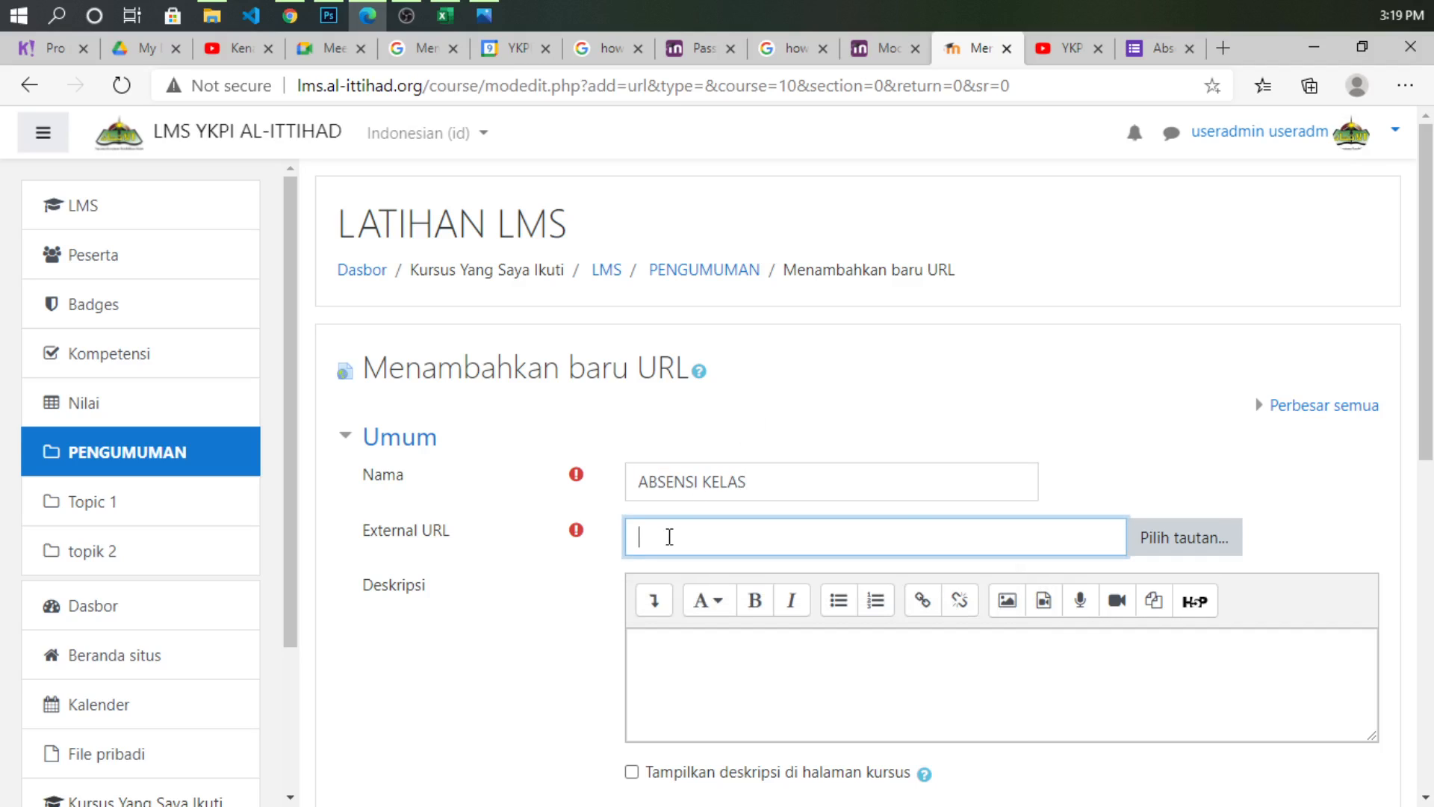
key("ctrl+v")
scroll(627, 623, "down", 1)
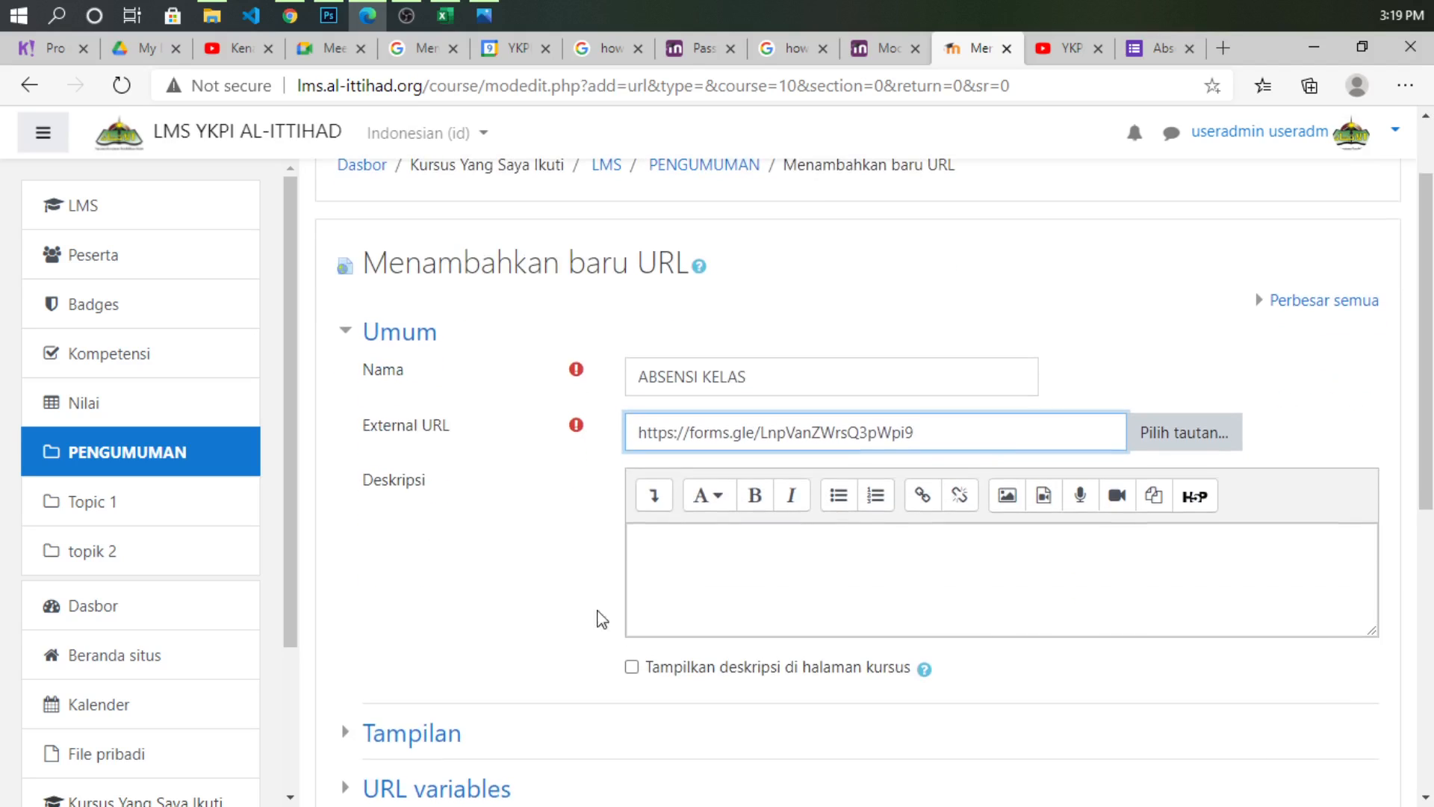
- Enter the description "Silahkan ananda isi absensi ini setiap hari" and enable showing it on the course page
left_click(753, 550)
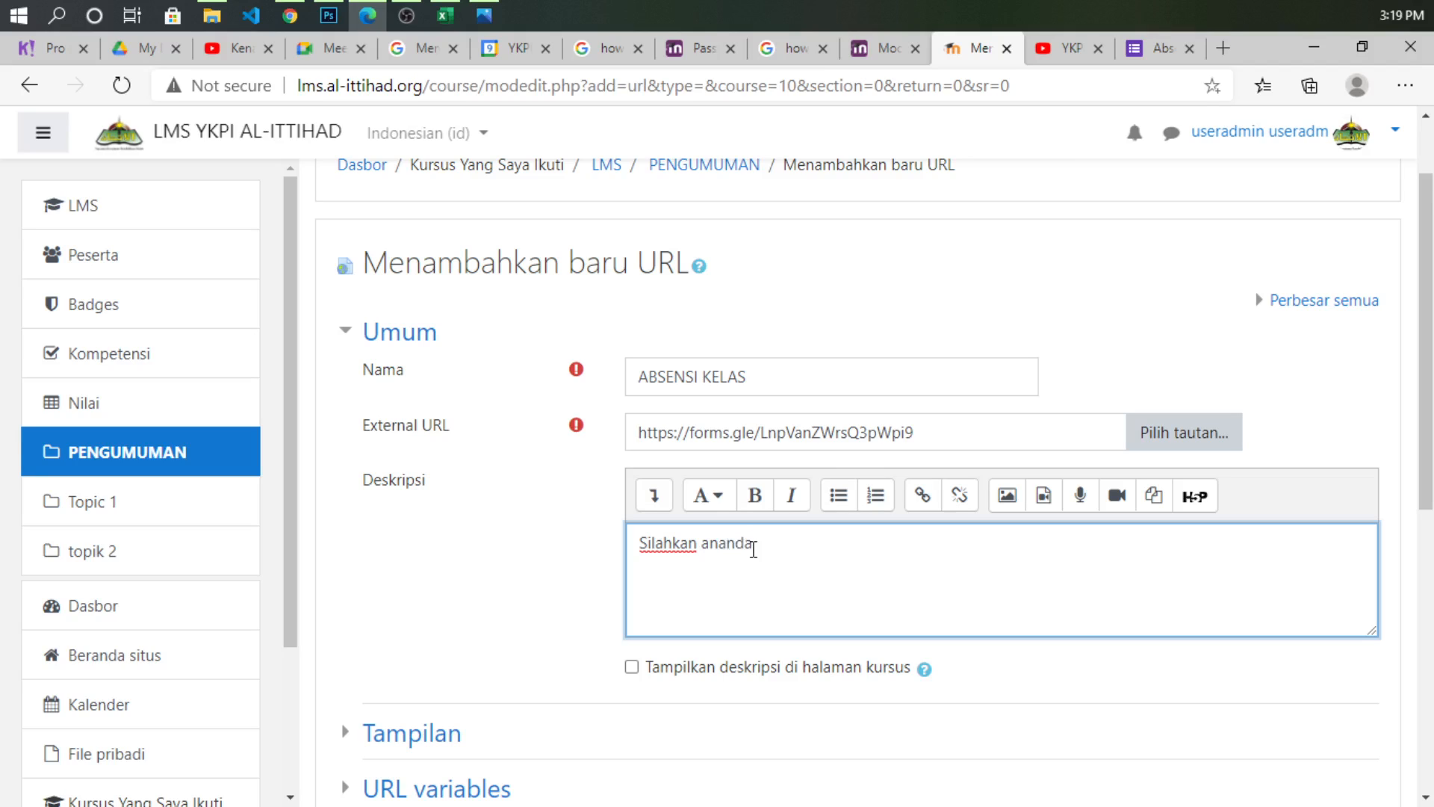
type("ri")
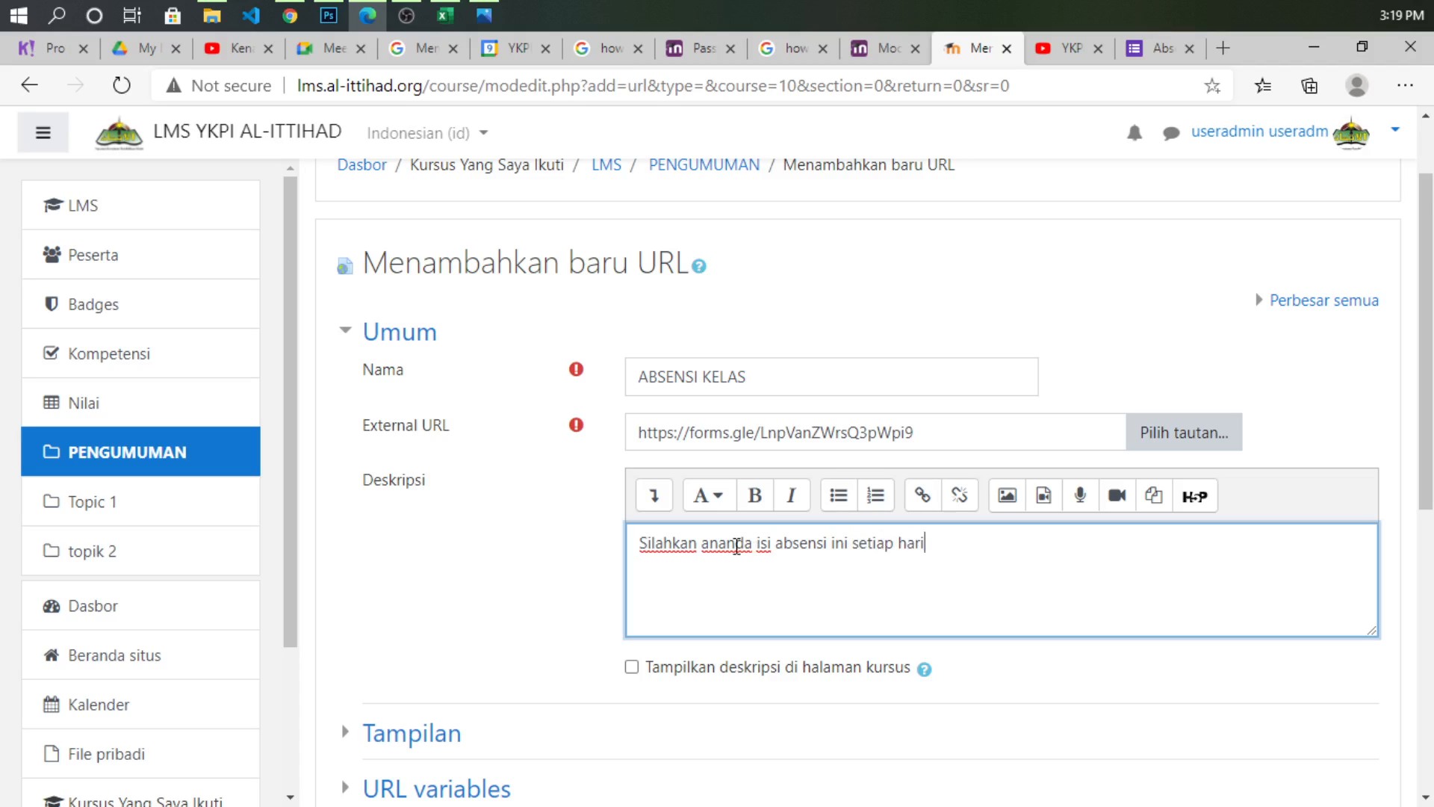
left_click(538, 595)
scroll(532, 529, "down", 1)
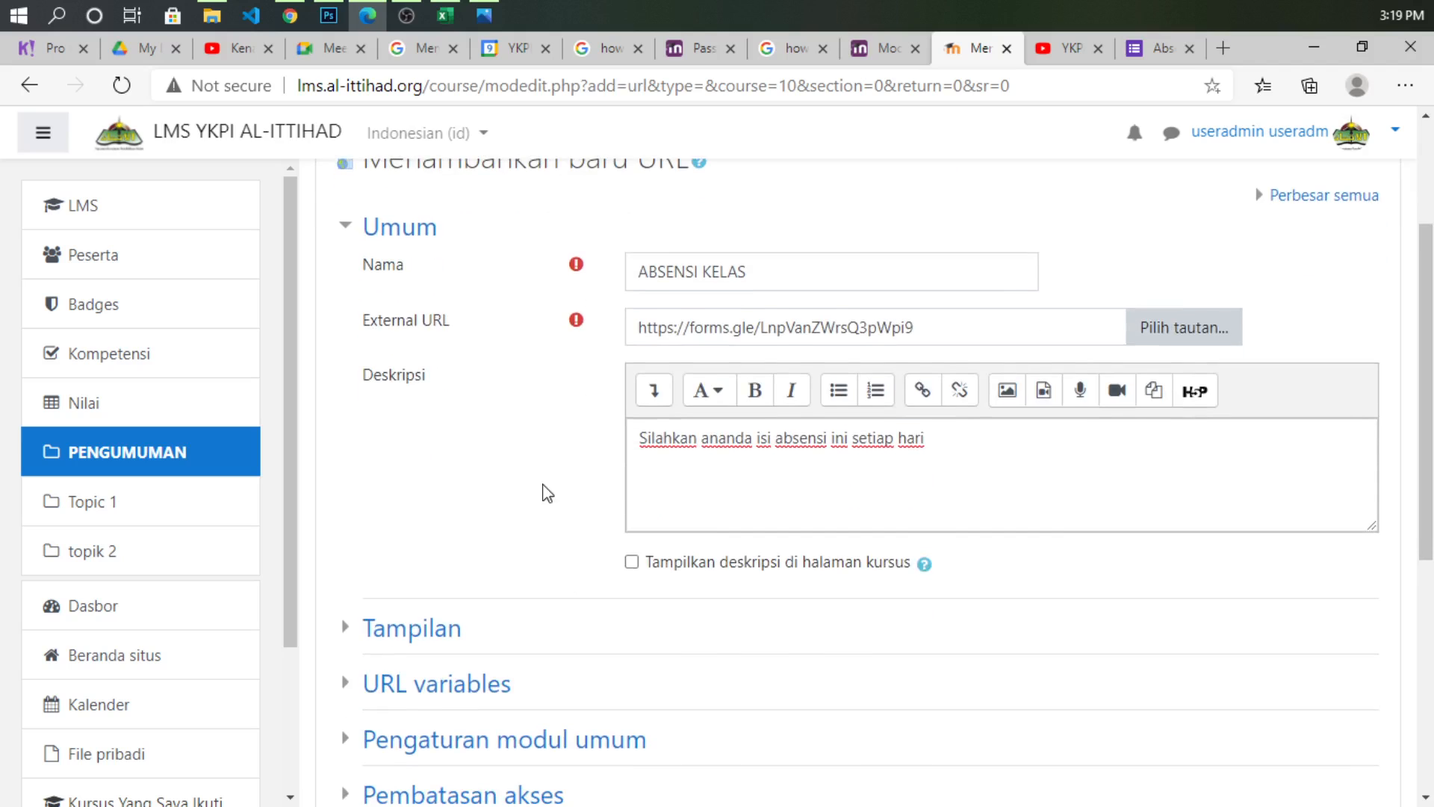
scroll(551, 515, "down", 1)
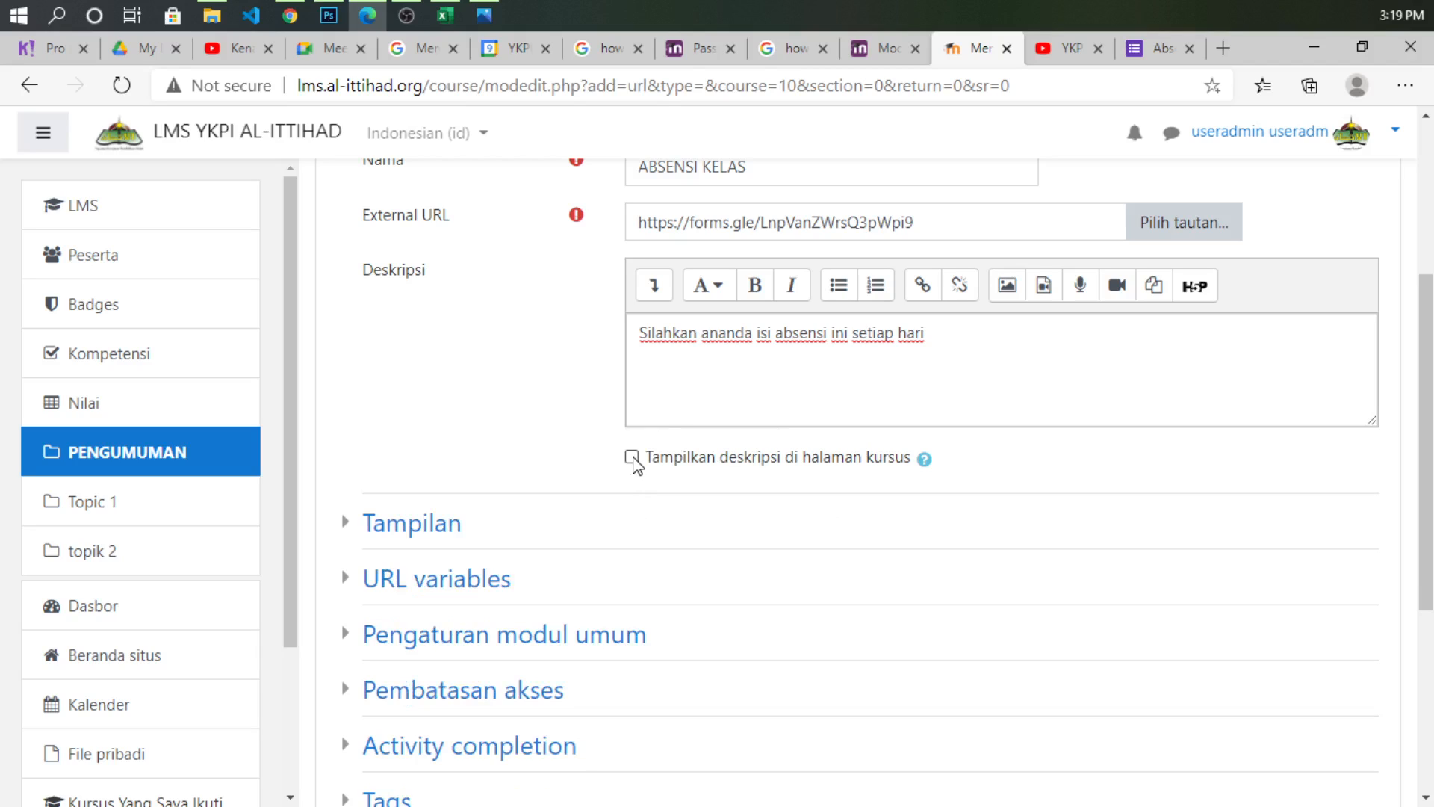
scroll(633, 240, "up", 2)
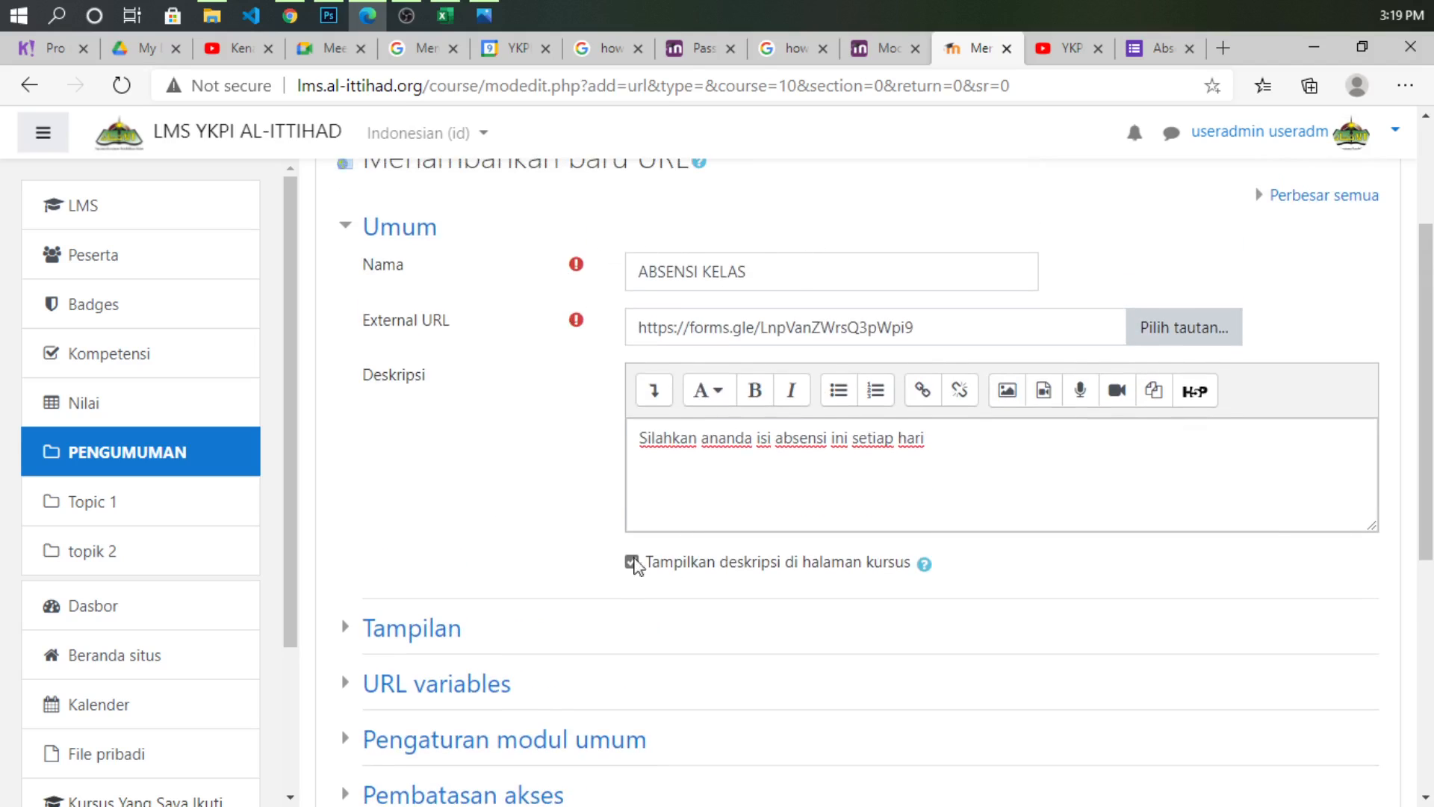
scroll(513, 471, "down", 2)
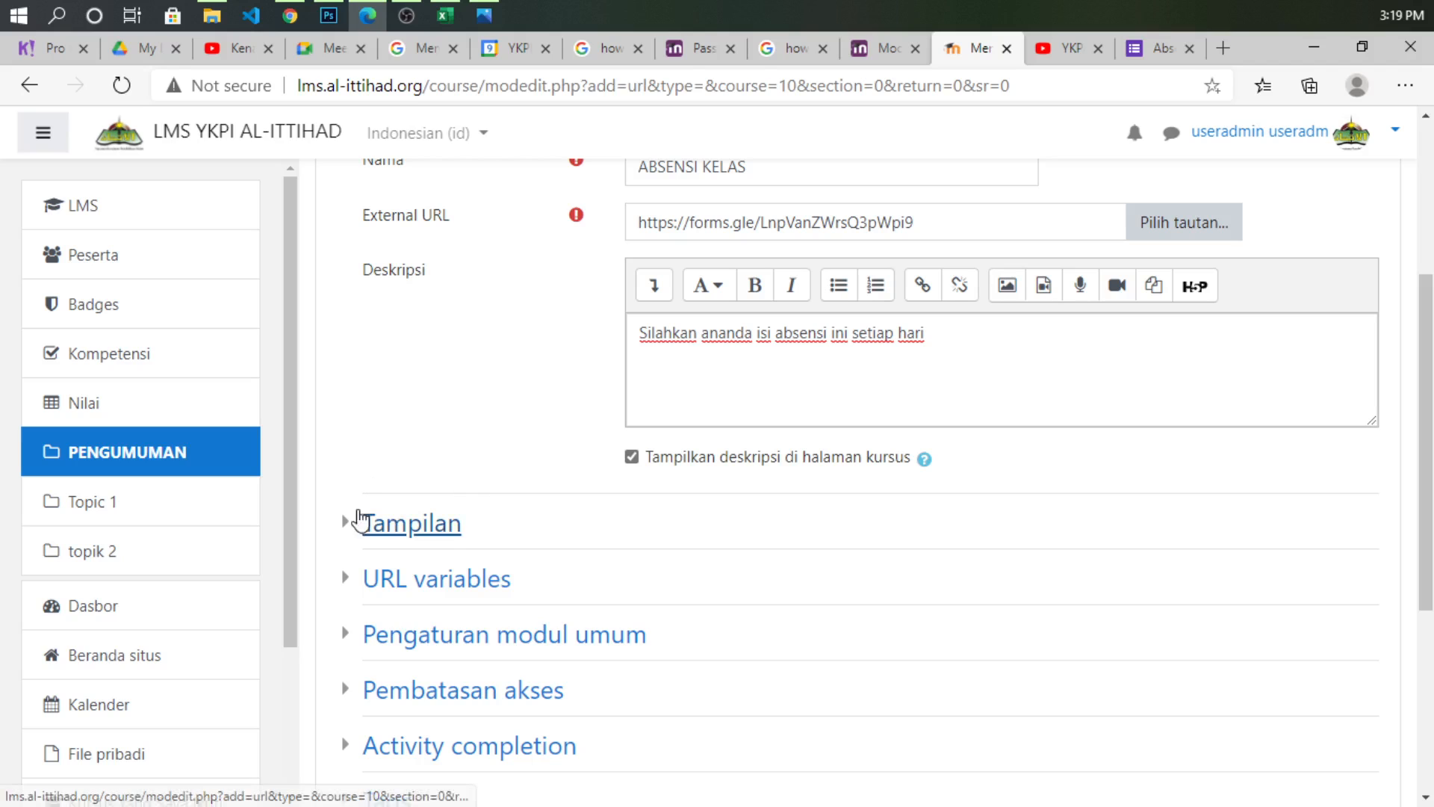
- Set the URL resource's display mode to Ditanamkan in its appearance settings
left_click(394, 523)
scroll(449, 493, "down", 2)
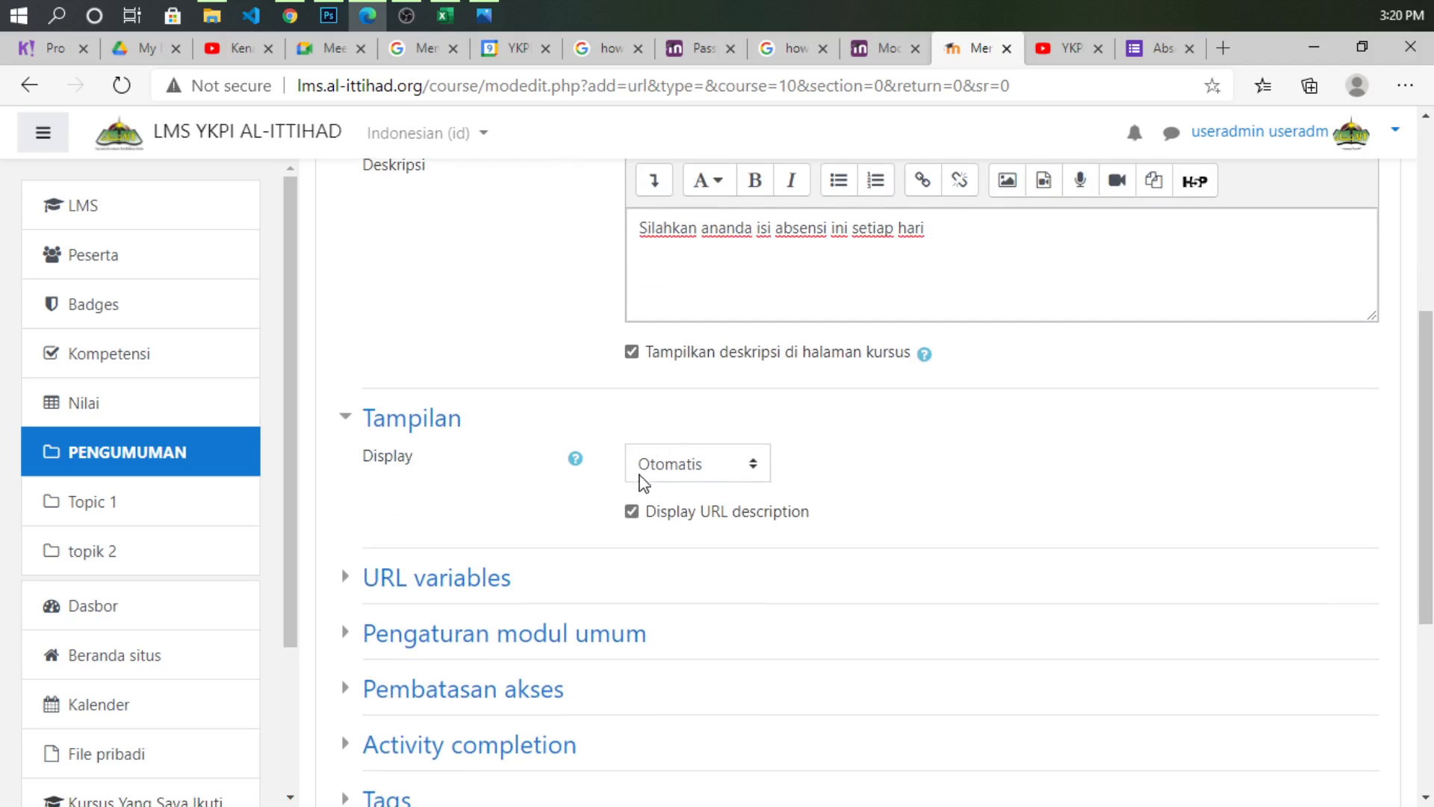
left_click(693, 470)
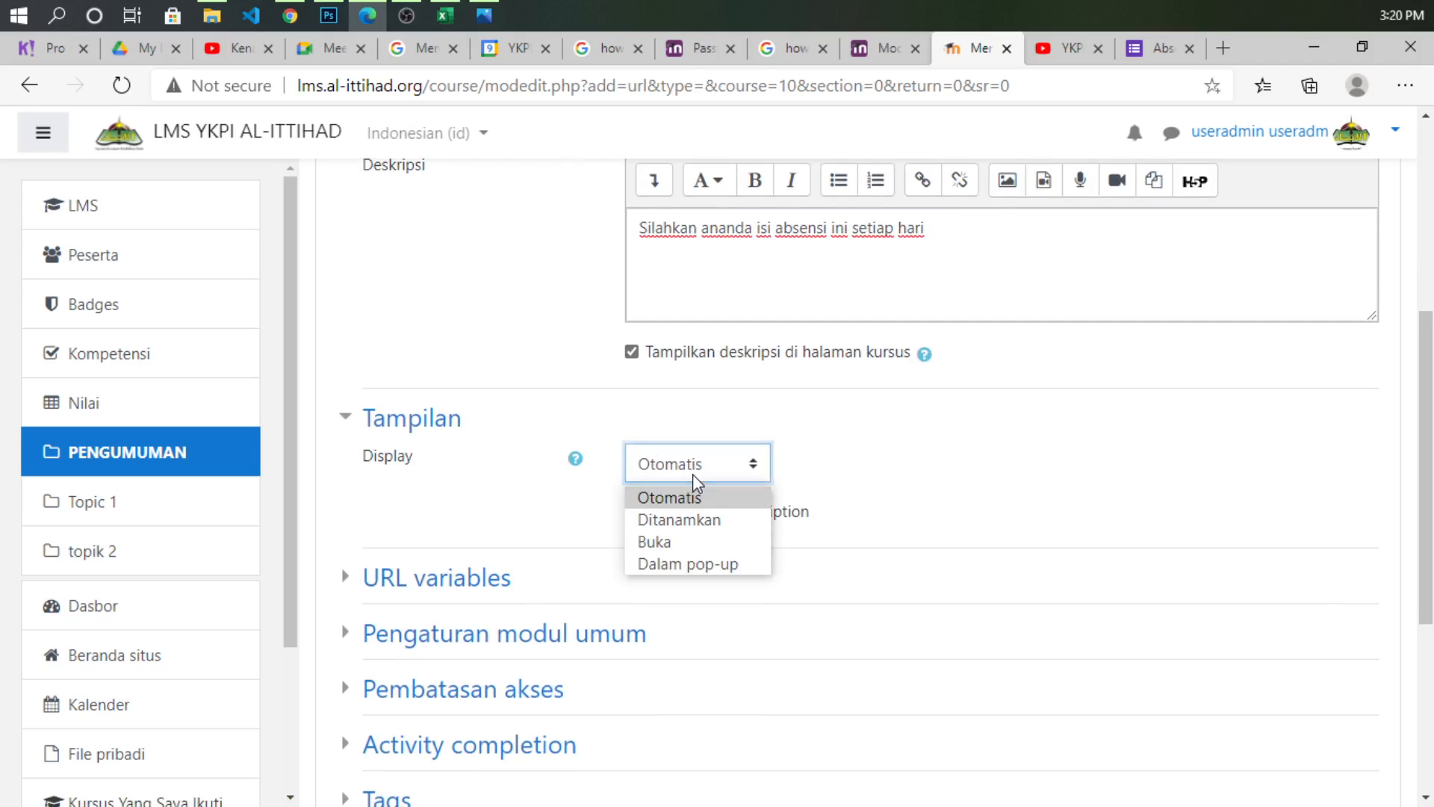
left_click(694, 521)
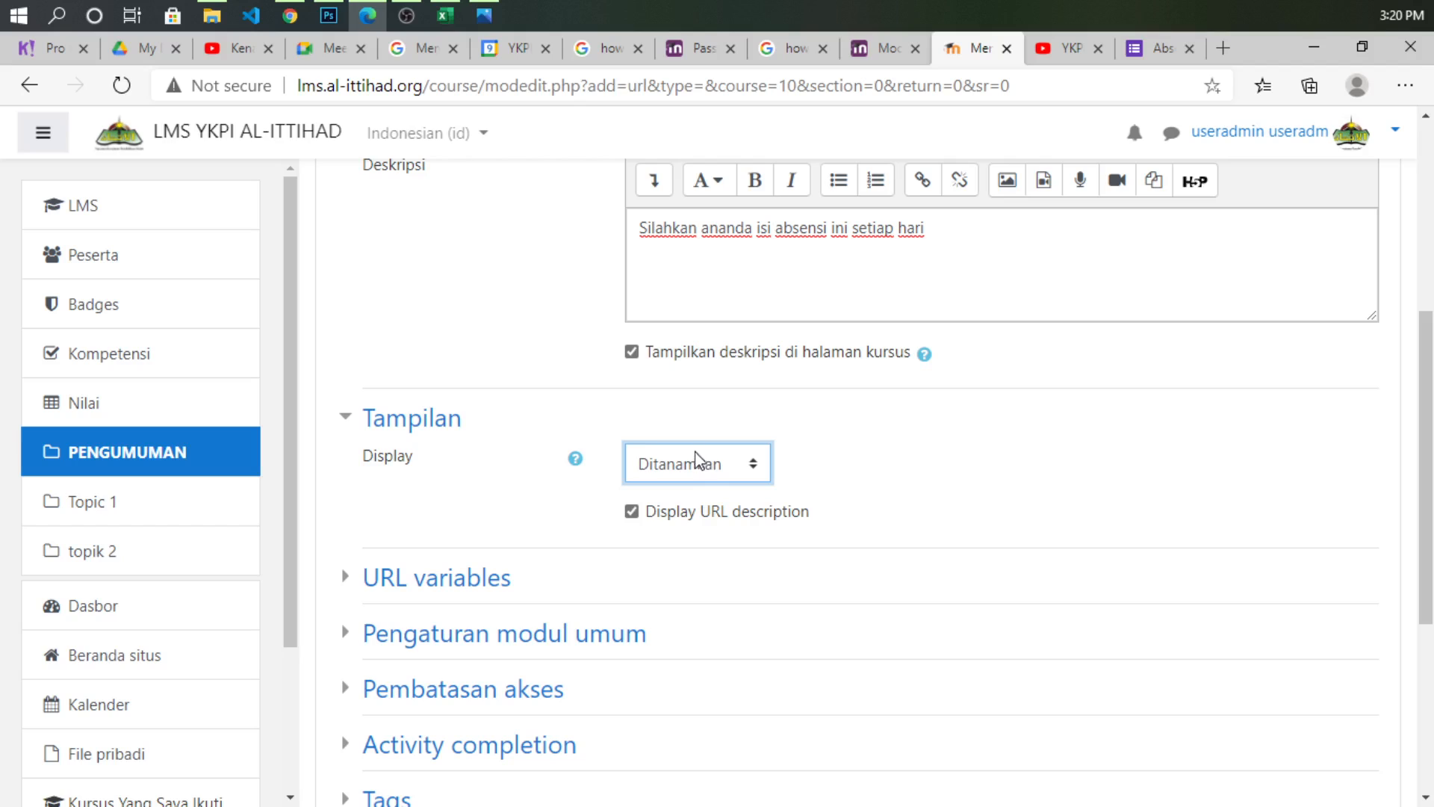
left_click(703, 471)
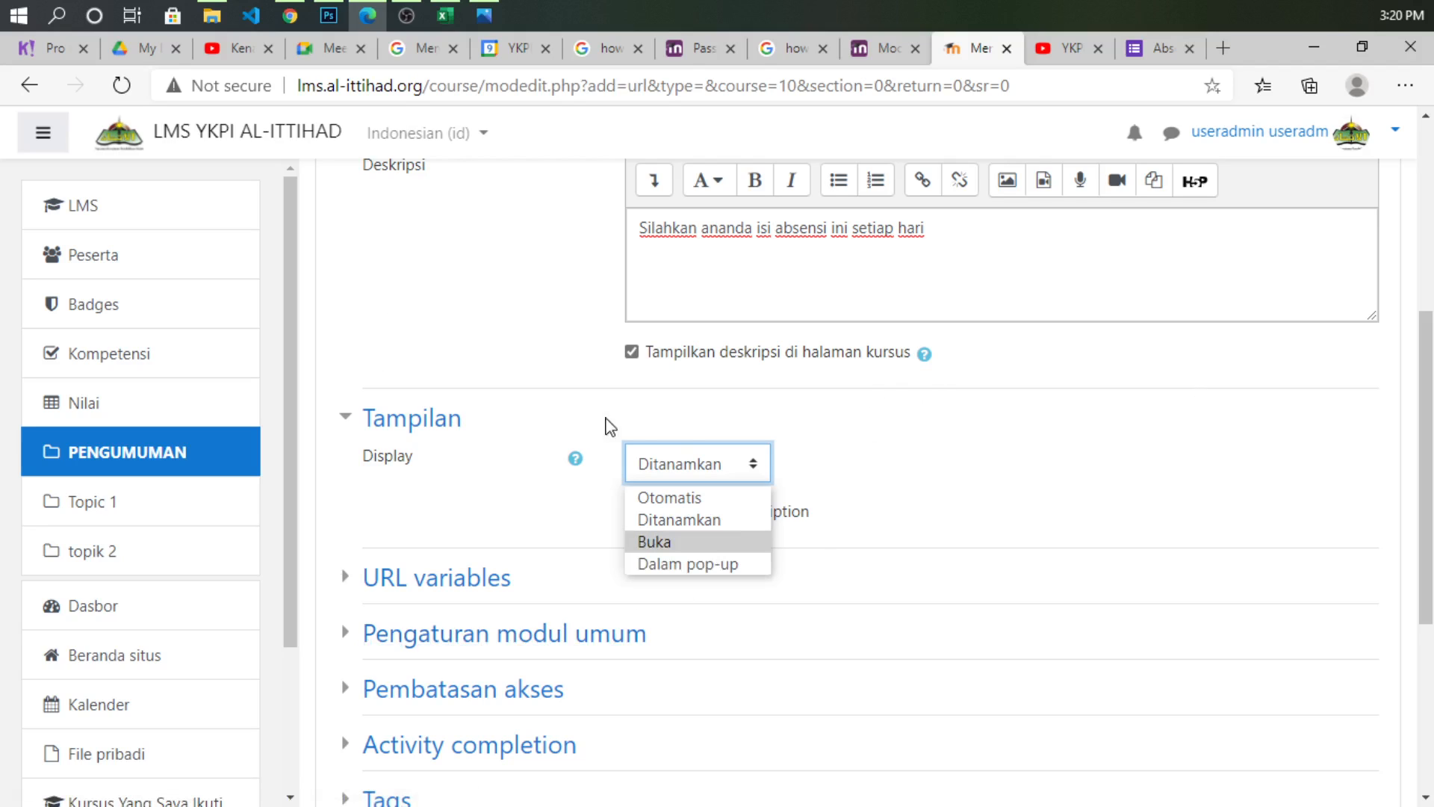
left_click(713, 521)
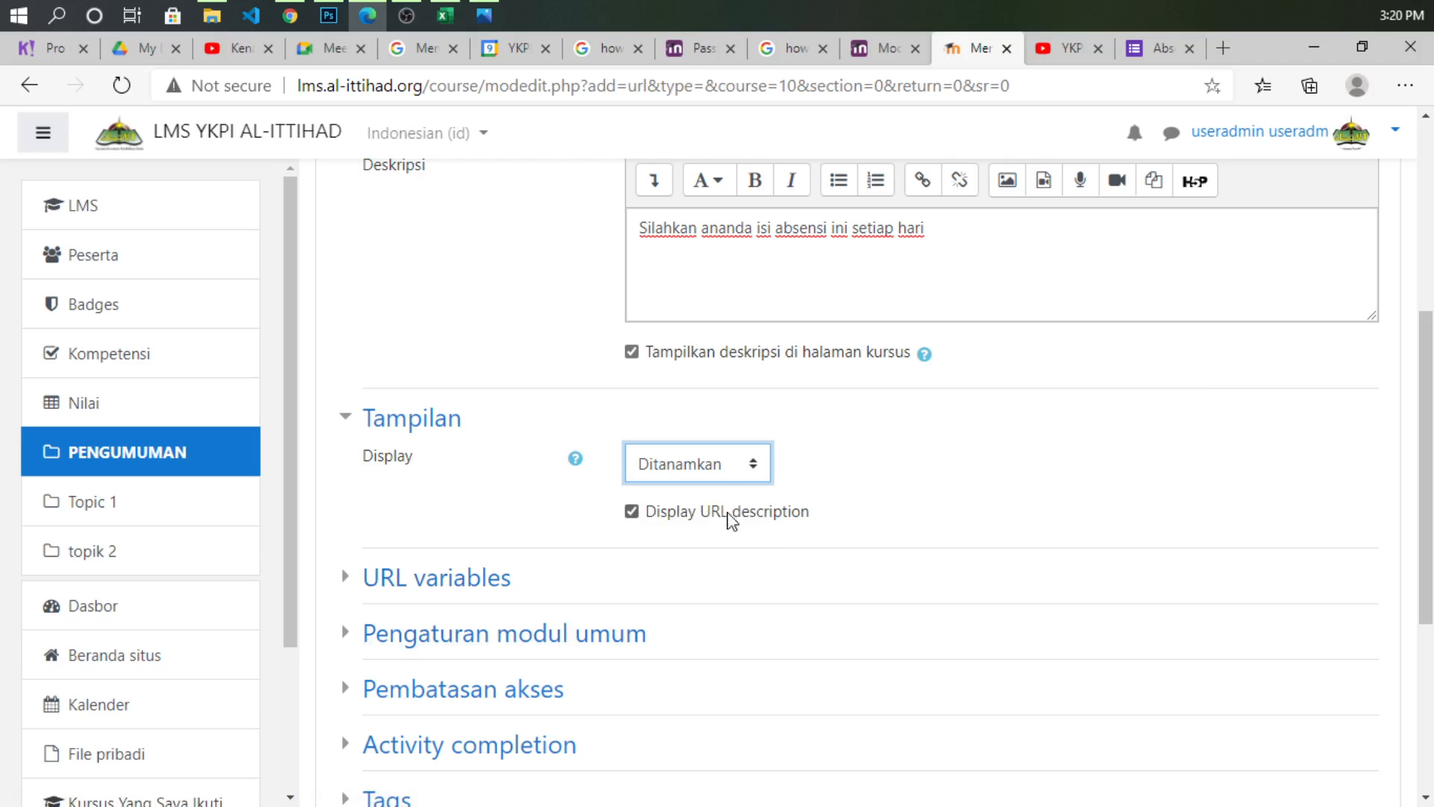
- Save and display the ABSENSI KELAS resource, and view the embedded form with its description
scroll(426, 631, "down", 1)
scroll(876, 628, "down", 2)
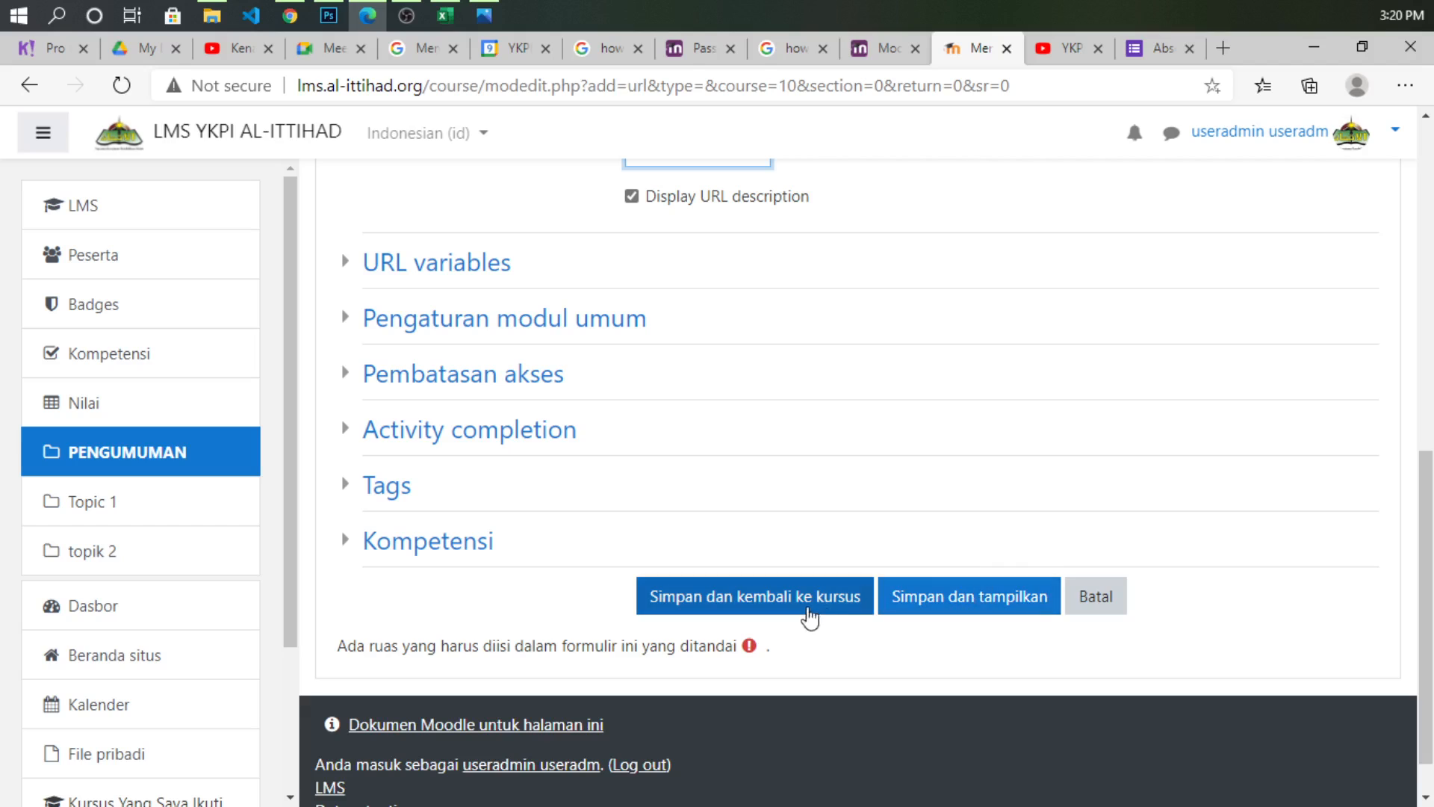
left_click(958, 609)
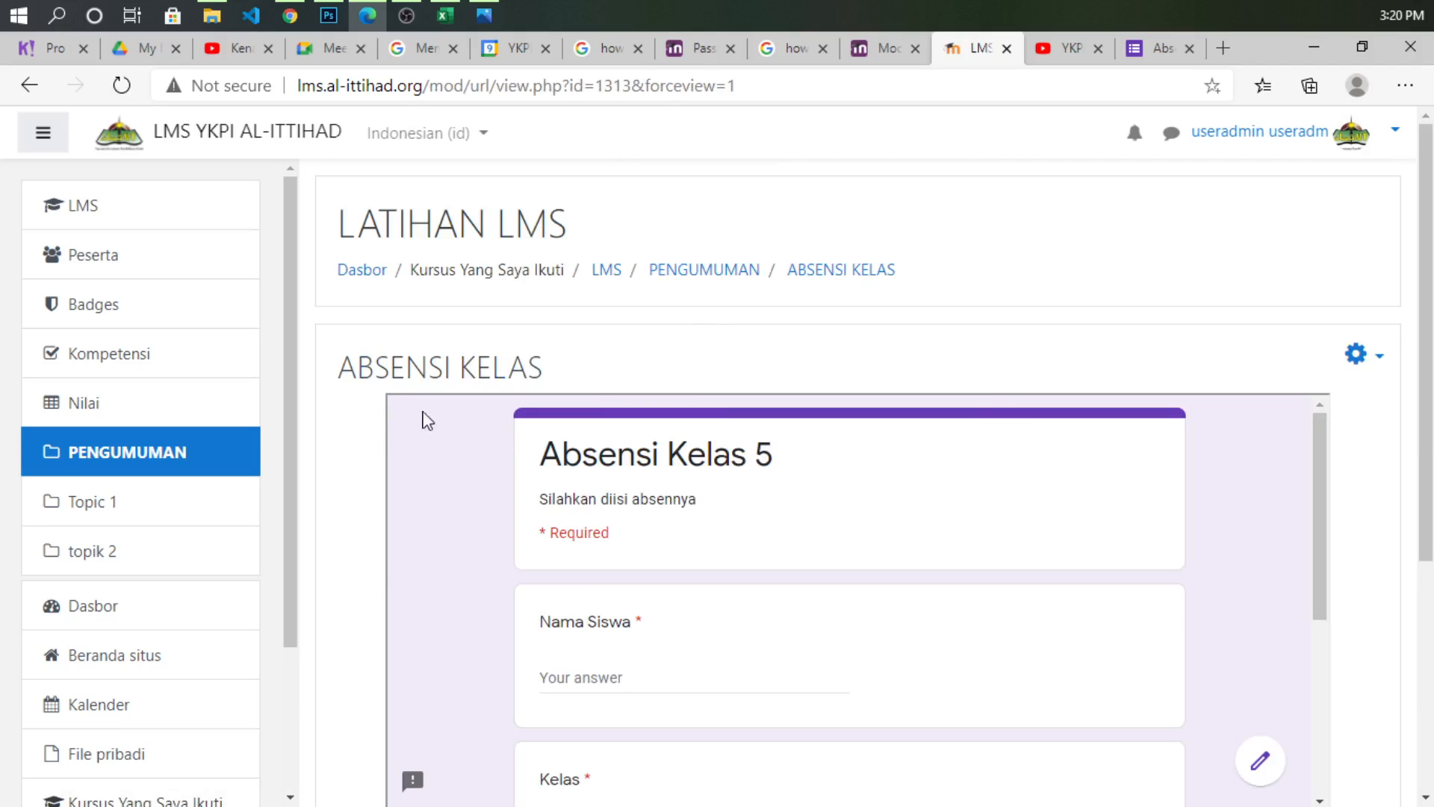
scroll(838, 388, "down", 3)
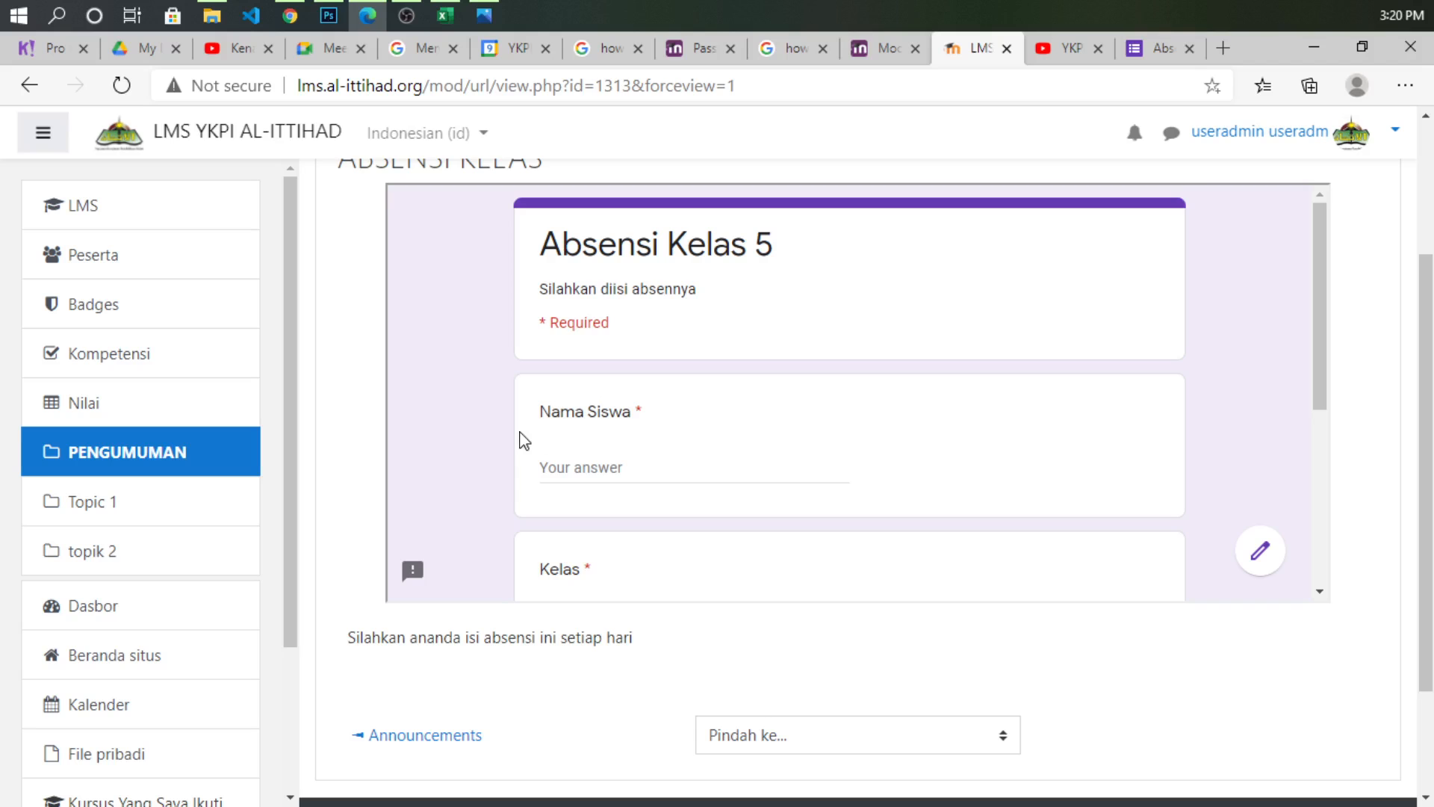
- Examine the embedded Absensi Kelas 5 form on the ABSENSI KELAS page, from its title down to the submit area
scroll(523, 439, "down", 3)
scroll(525, 439, "up", 3)
scroll(508, 440, "up", 4)
scroll(557, 579, "down", 3)
scroll(370, 568, "down", 1)
scroll(370, 568, "down", 3)
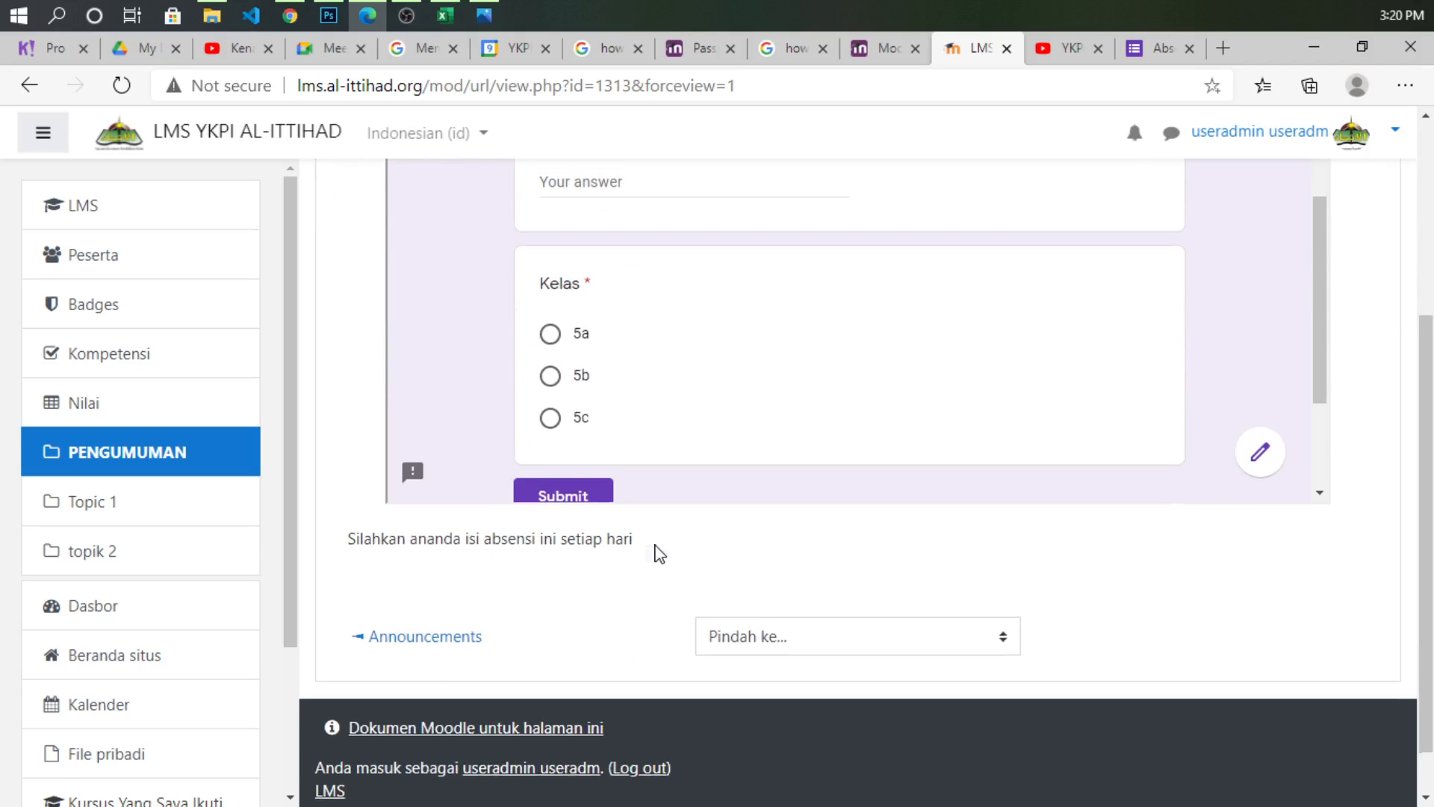
scroll(655, 551, "up", 4)
scroll(608, 551, "up", 3)
scroll(471, 532, "down", 7)
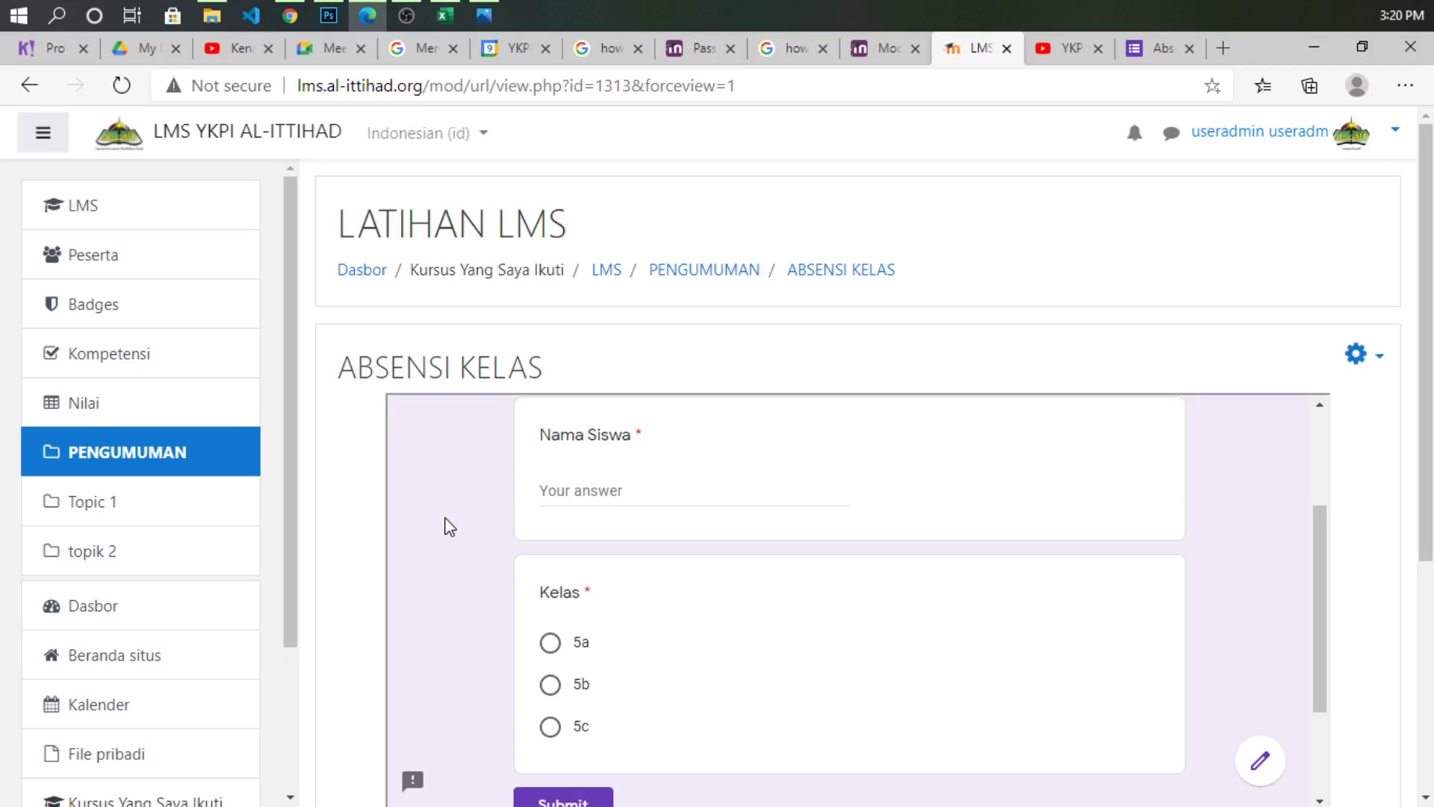
scroll(415, 523, "up", 3)
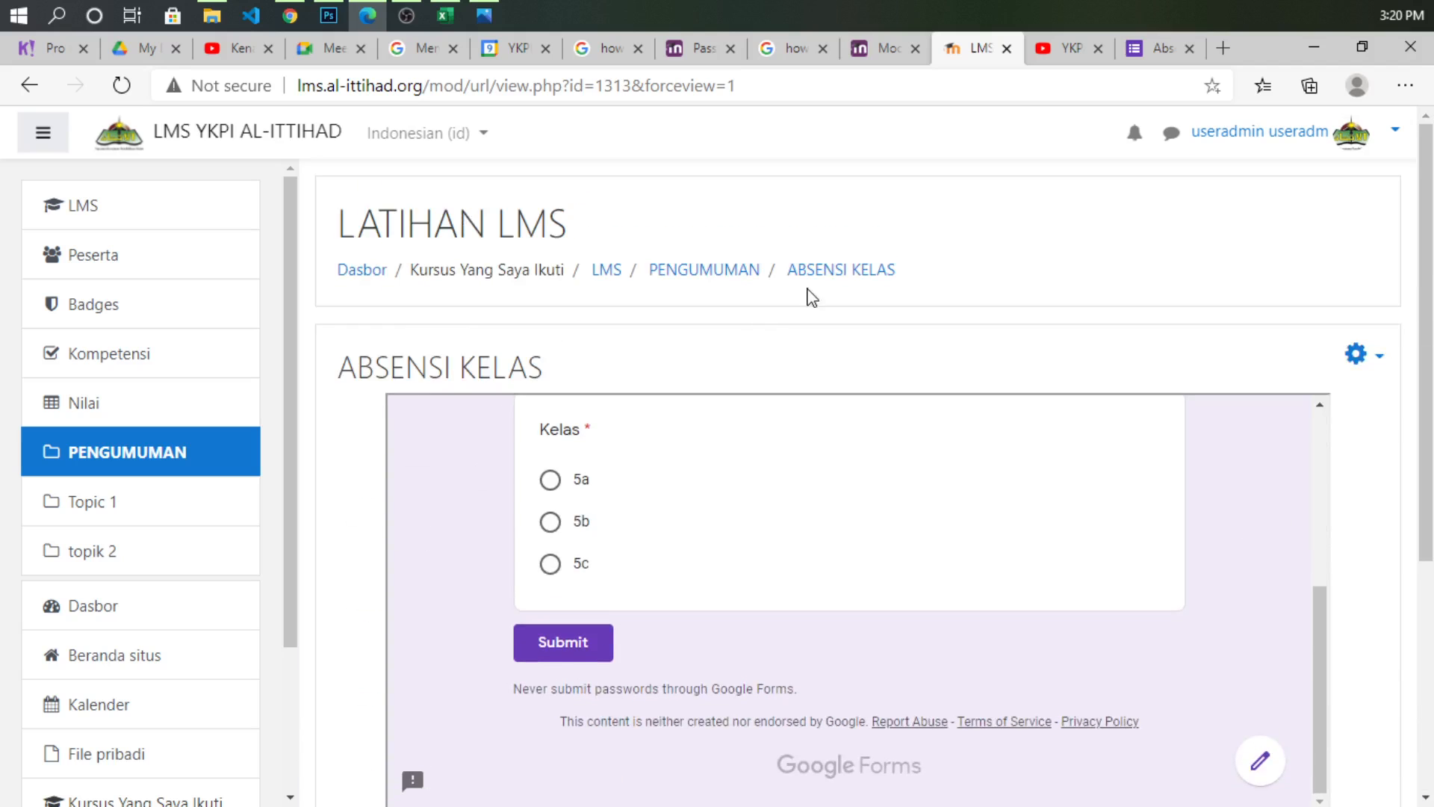
- Return to the LMS course page and add a new URL resource to Topic 1
left_click(116, 214)
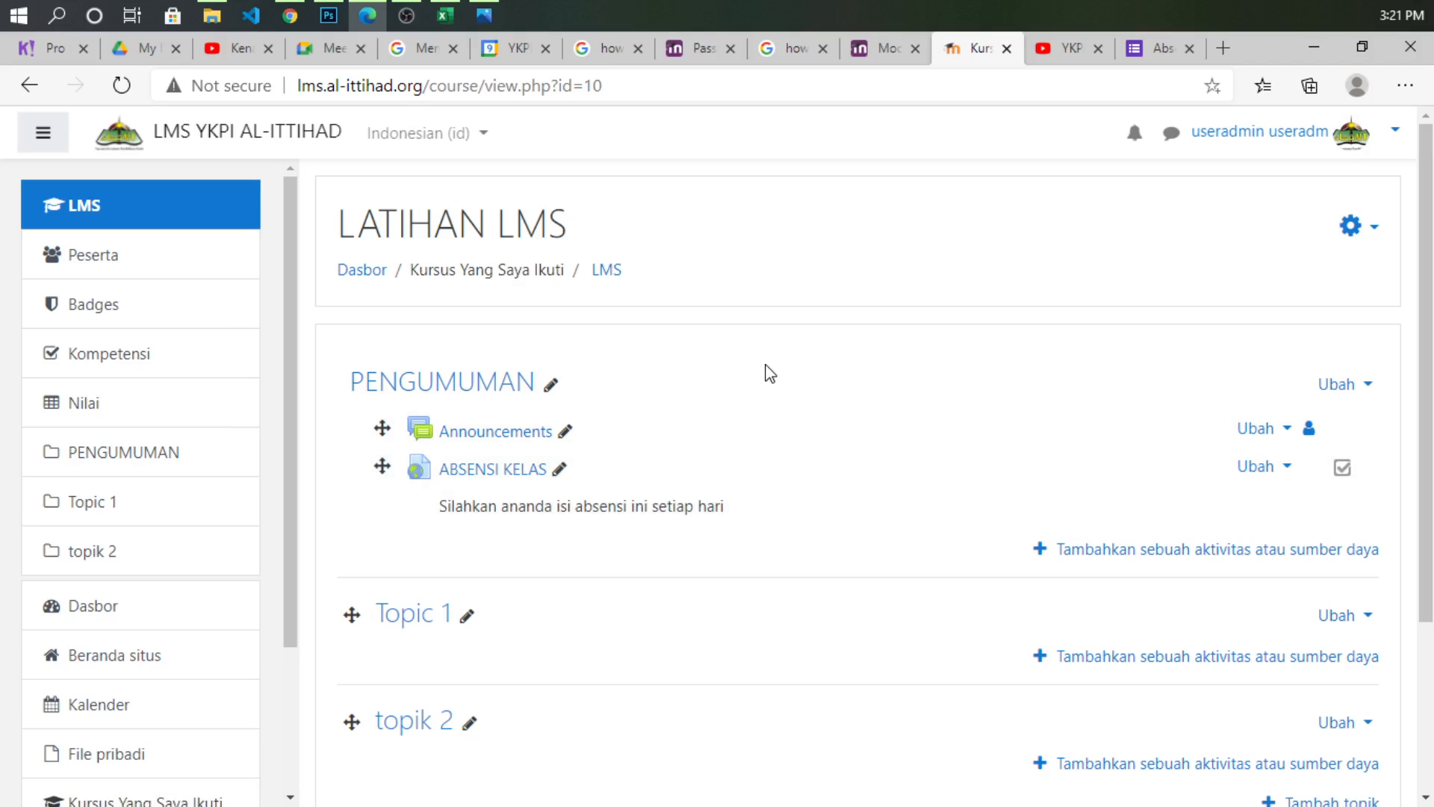
scroll(770, 374, "down", 3)
scroll(768, 357, "up", 2)
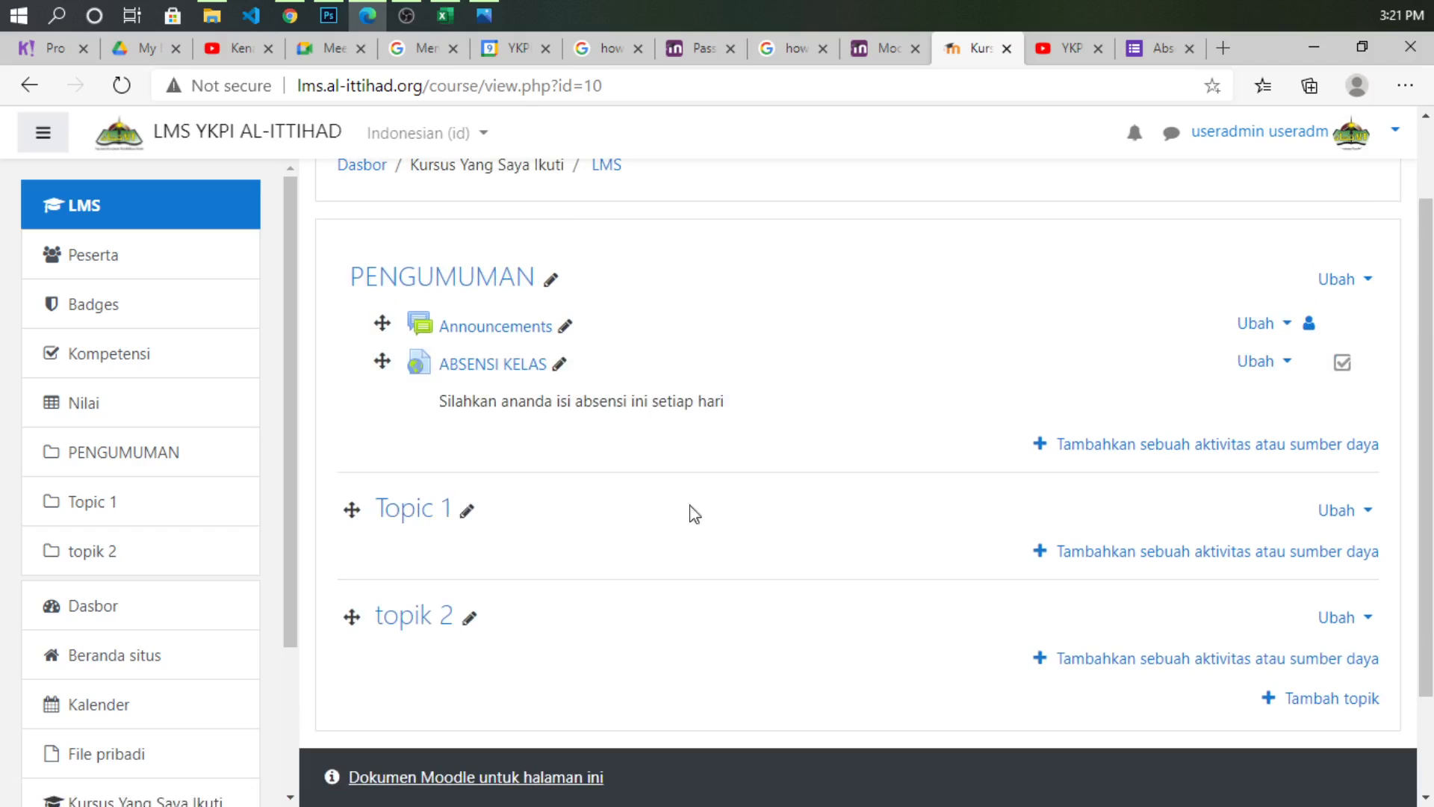
left_click(1145, 552)
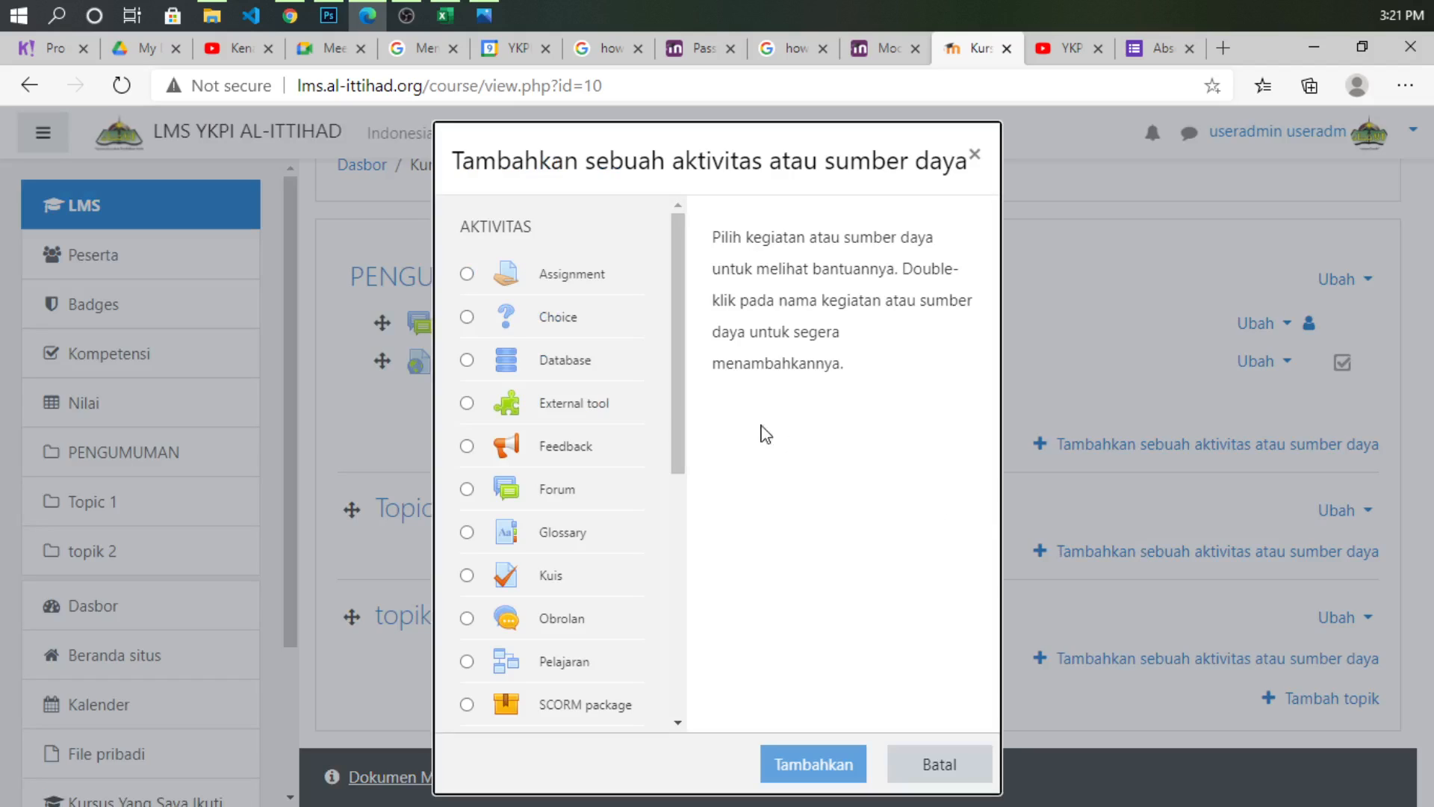
scroll(528, 516, "down", 5)
left_click(561, 713)
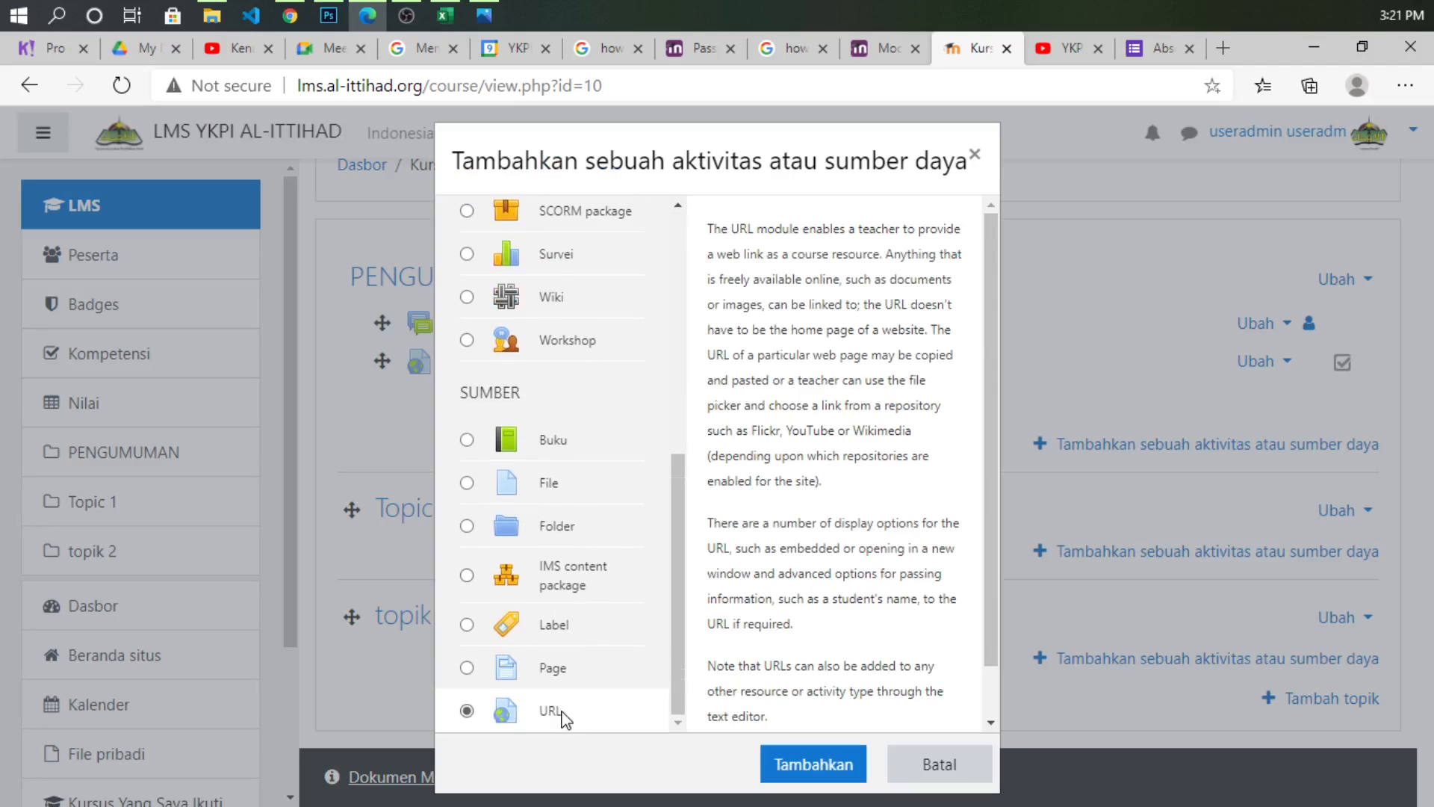
scroll(792, 545, "down", 1)
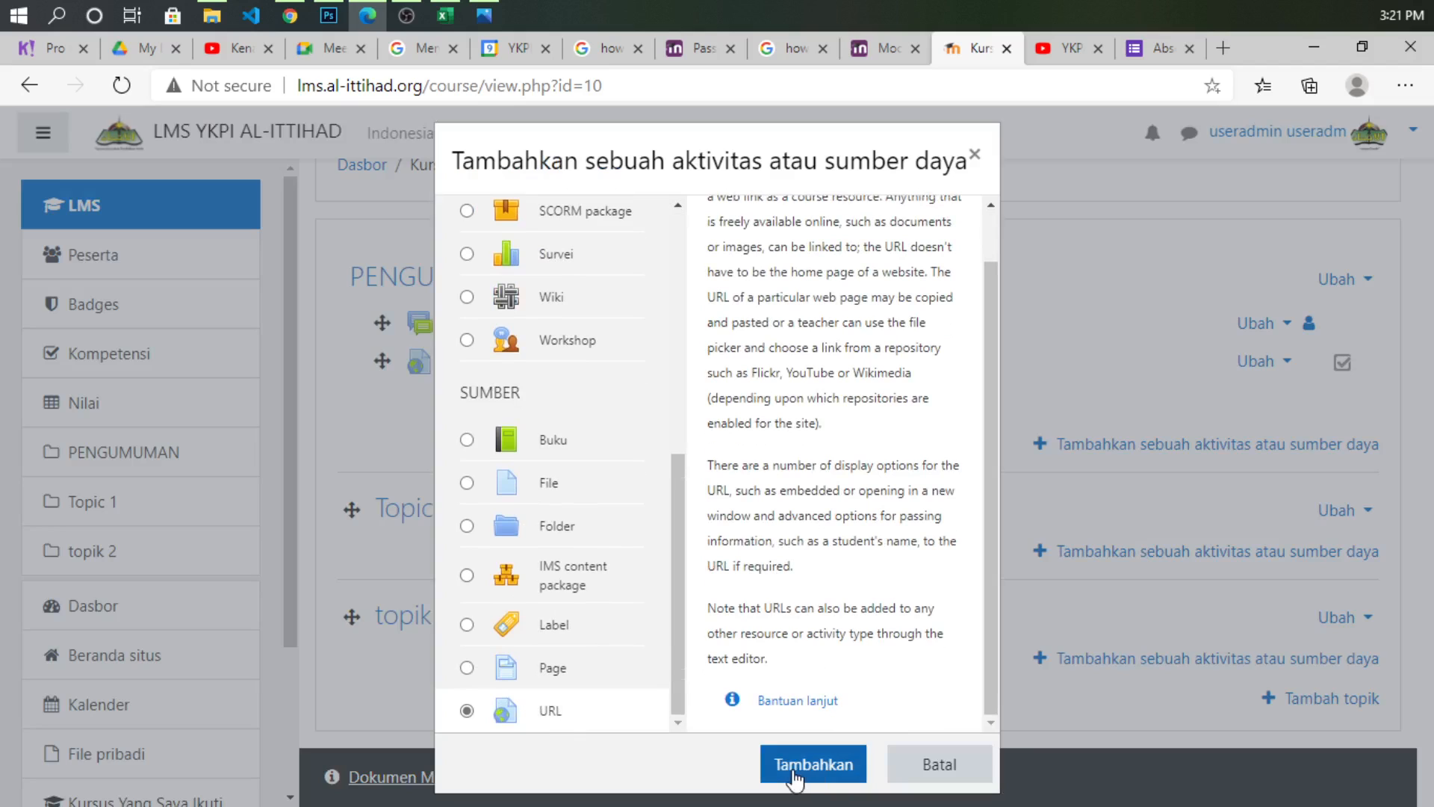
left_click(793, 777)
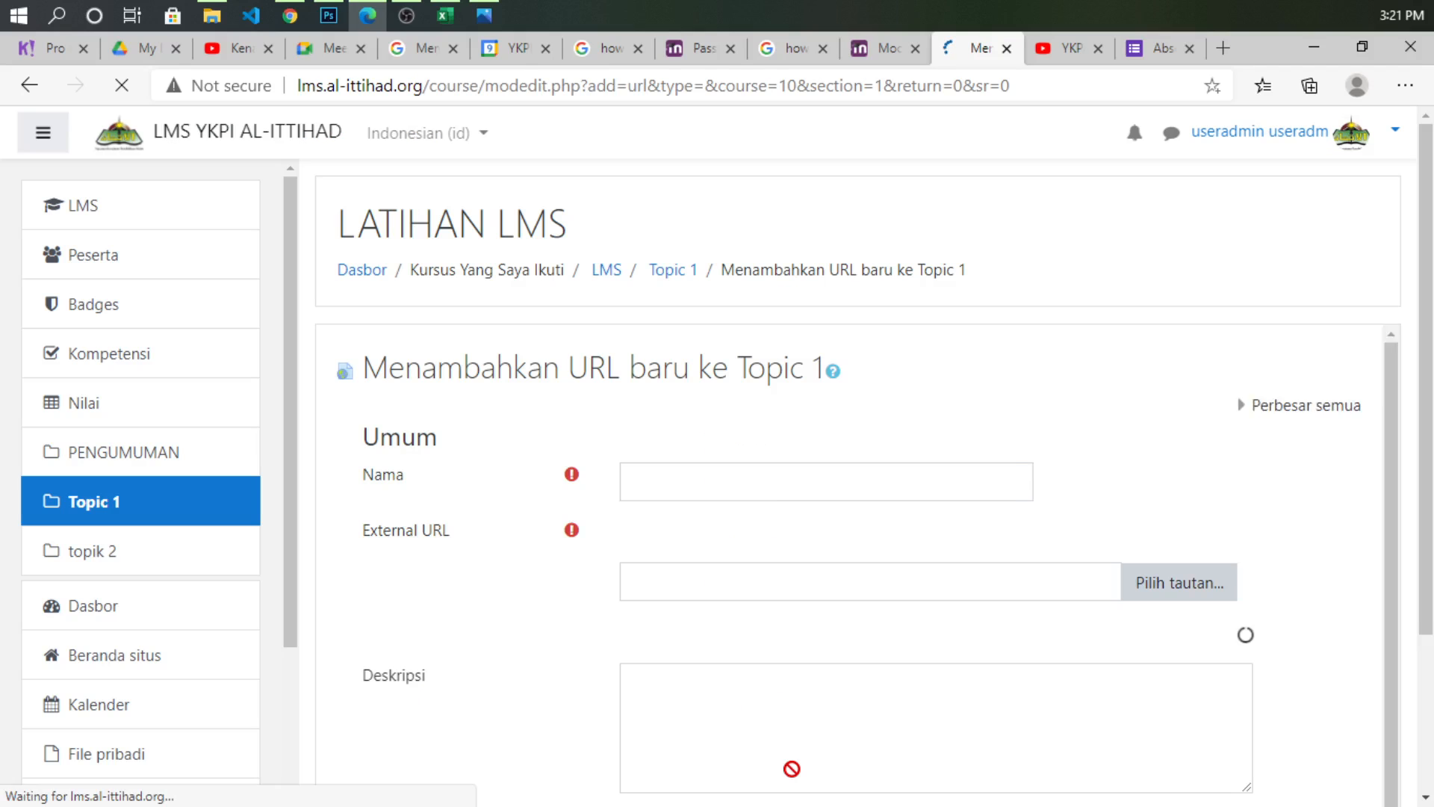
- Name the new URL resource "Video Pembelajaran"
left_click(678, 480)
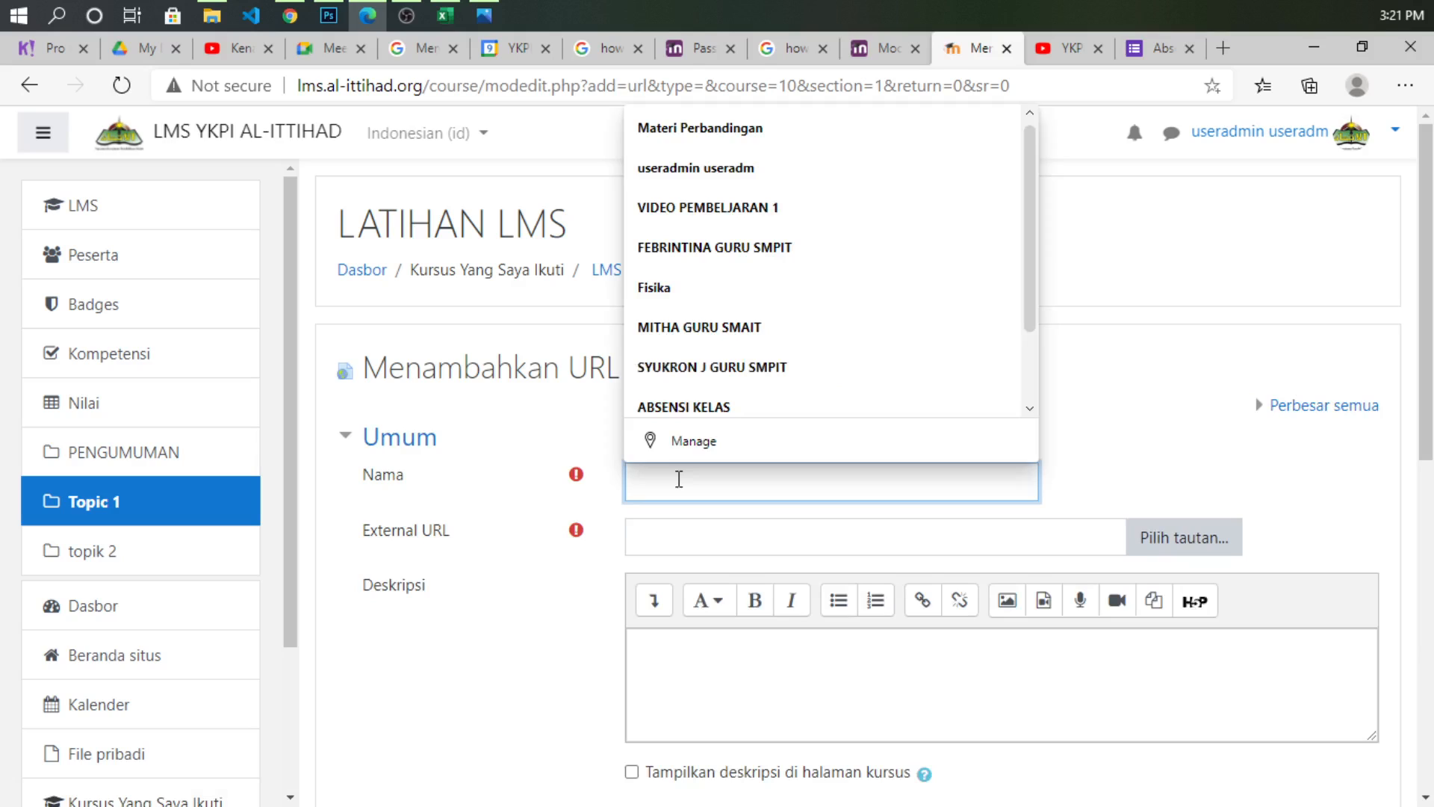
type("v")
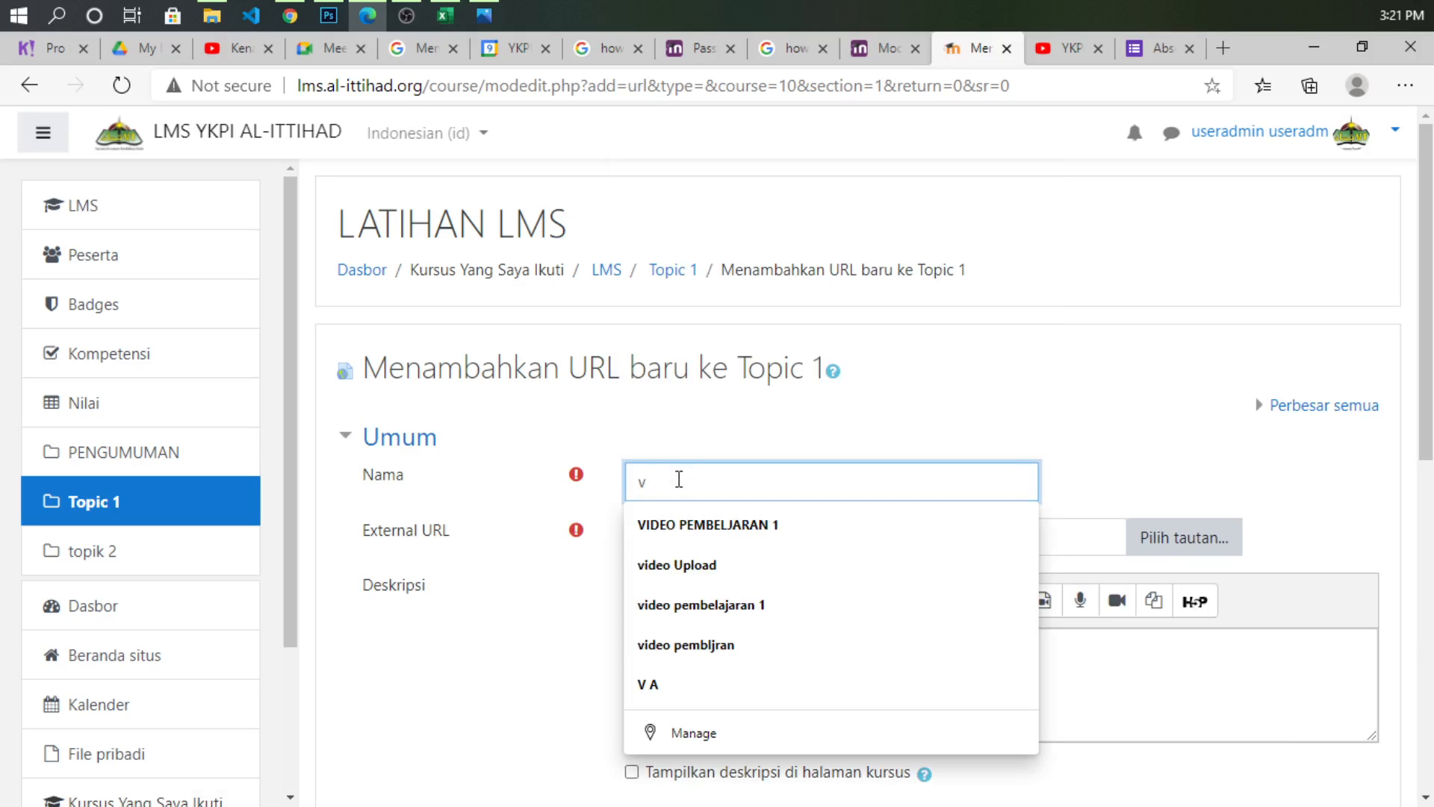
key("BackSpace")
type("Video")
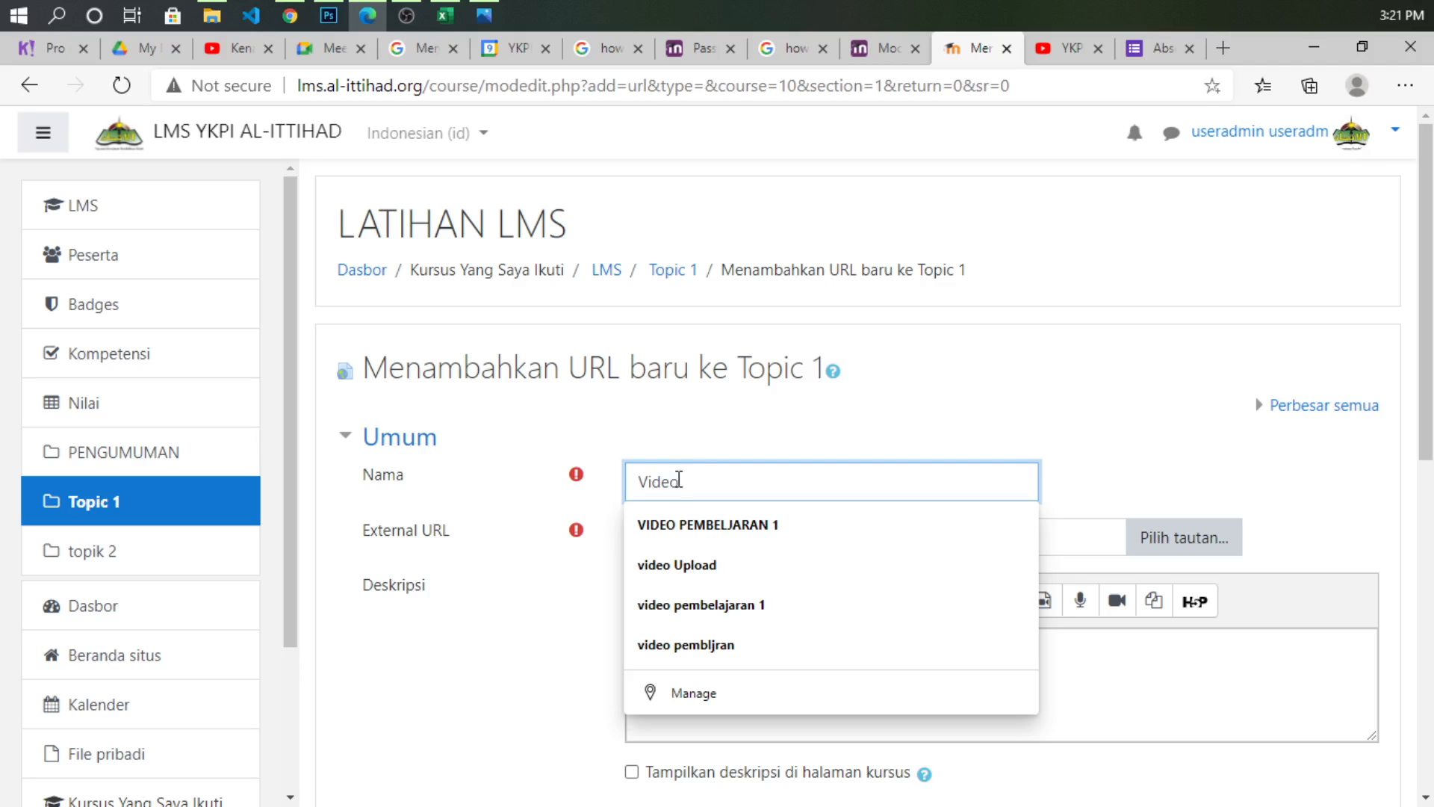
type(" Pe")
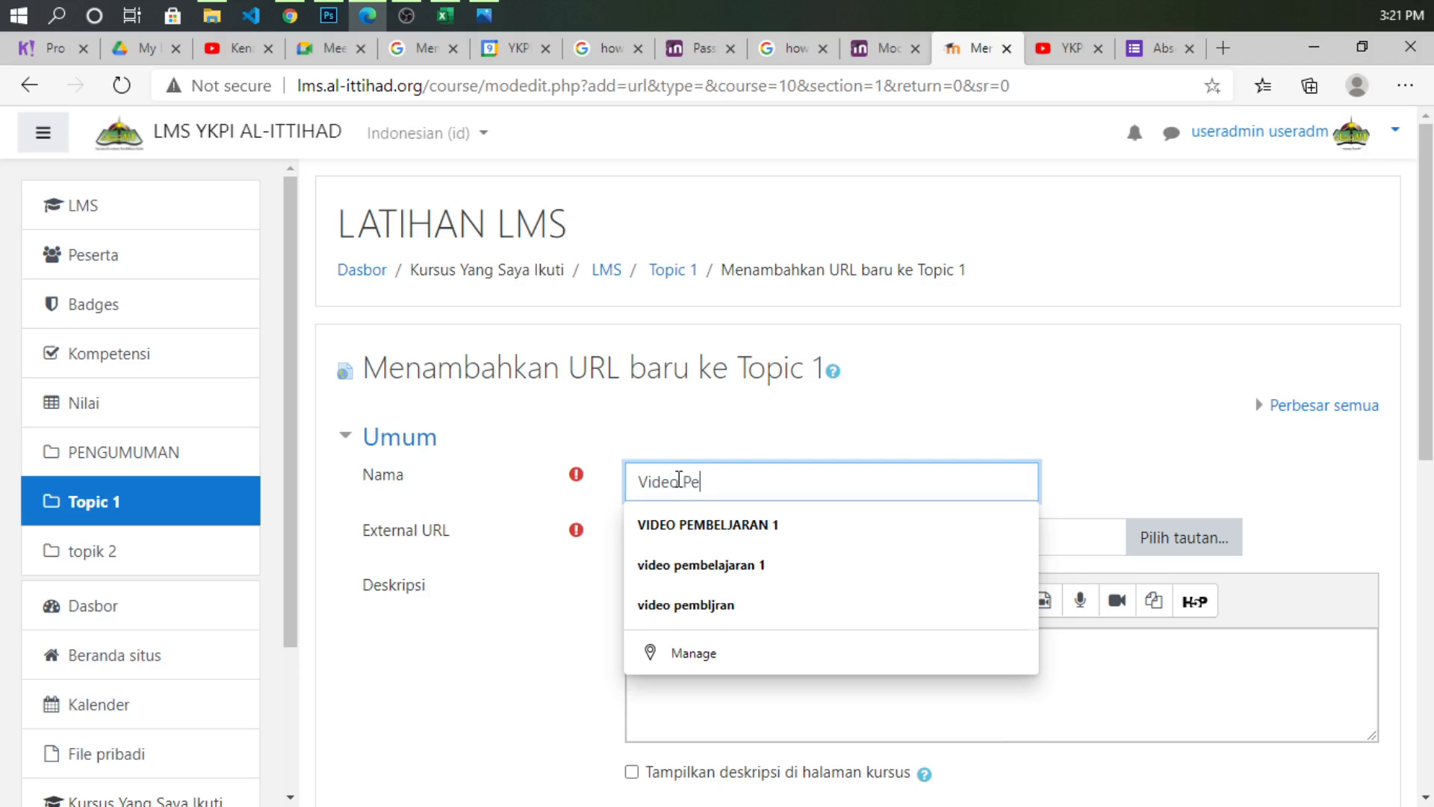
type("mbelajaran")
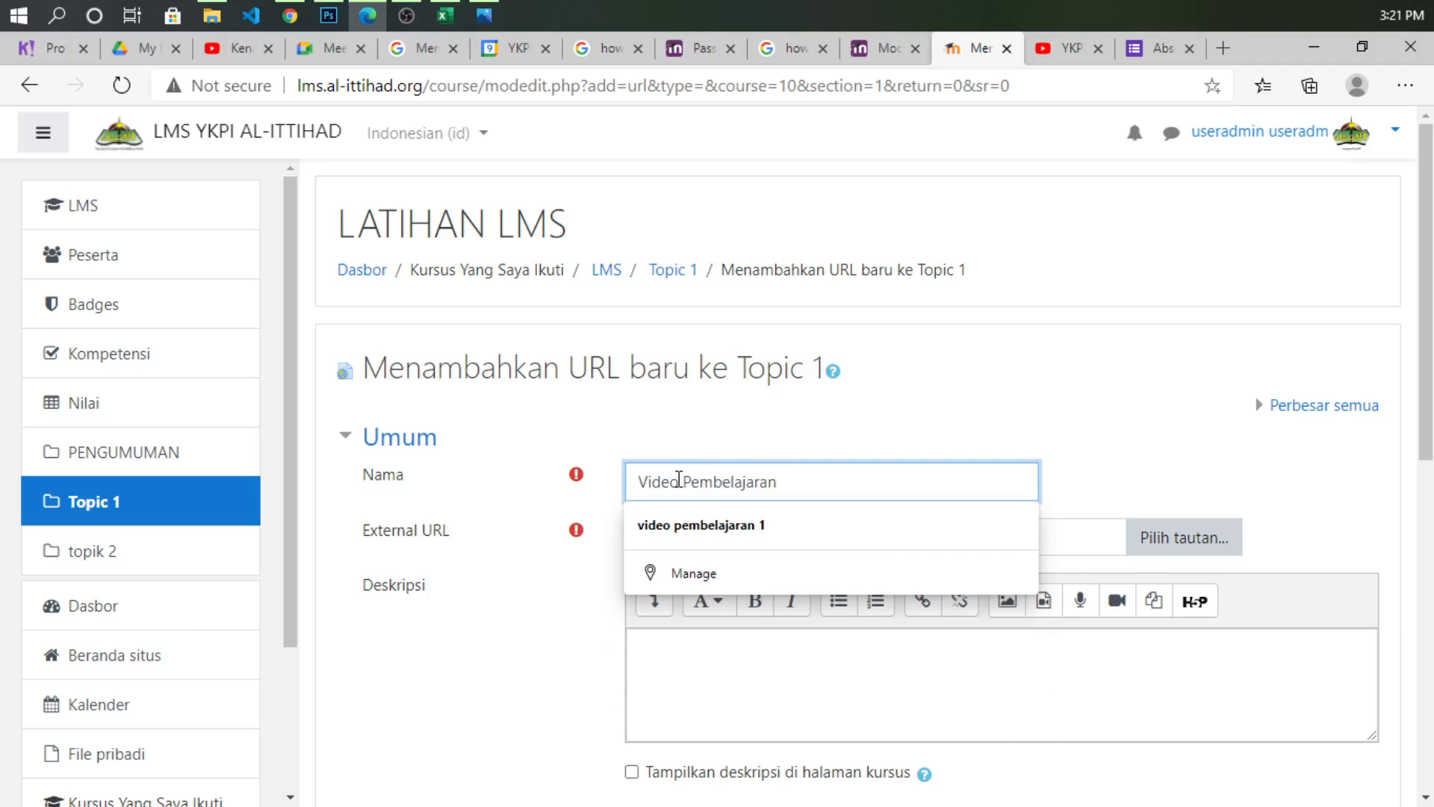
left_click(609, 444)
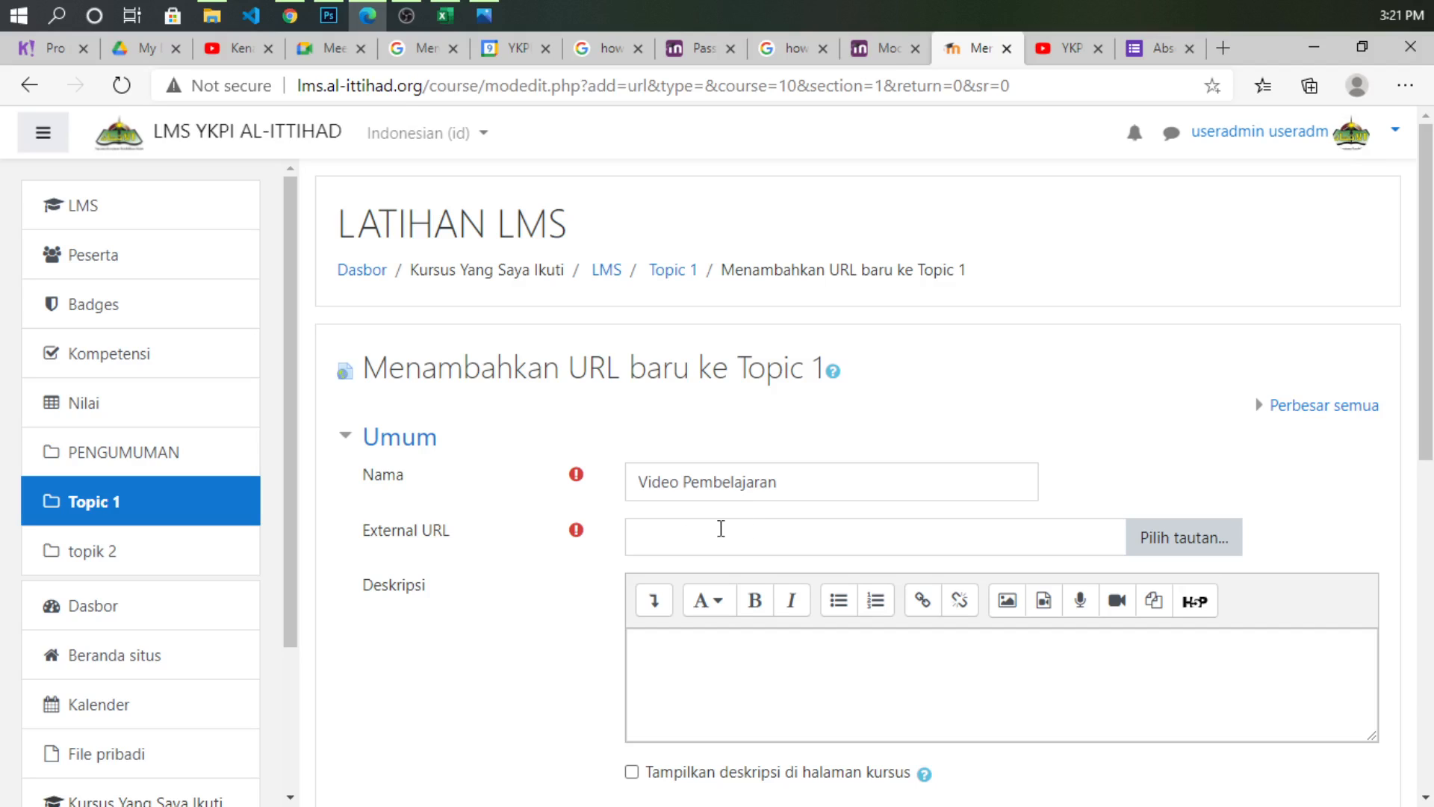
- Switch to the YKPI AL-ITTIHAD PEKANBARU channel on YouTube and open the uploaded video "KEGIATAN BELAJAR DARI RUMAH SISWA/SISWI YKPI"
left_click(657, 552)
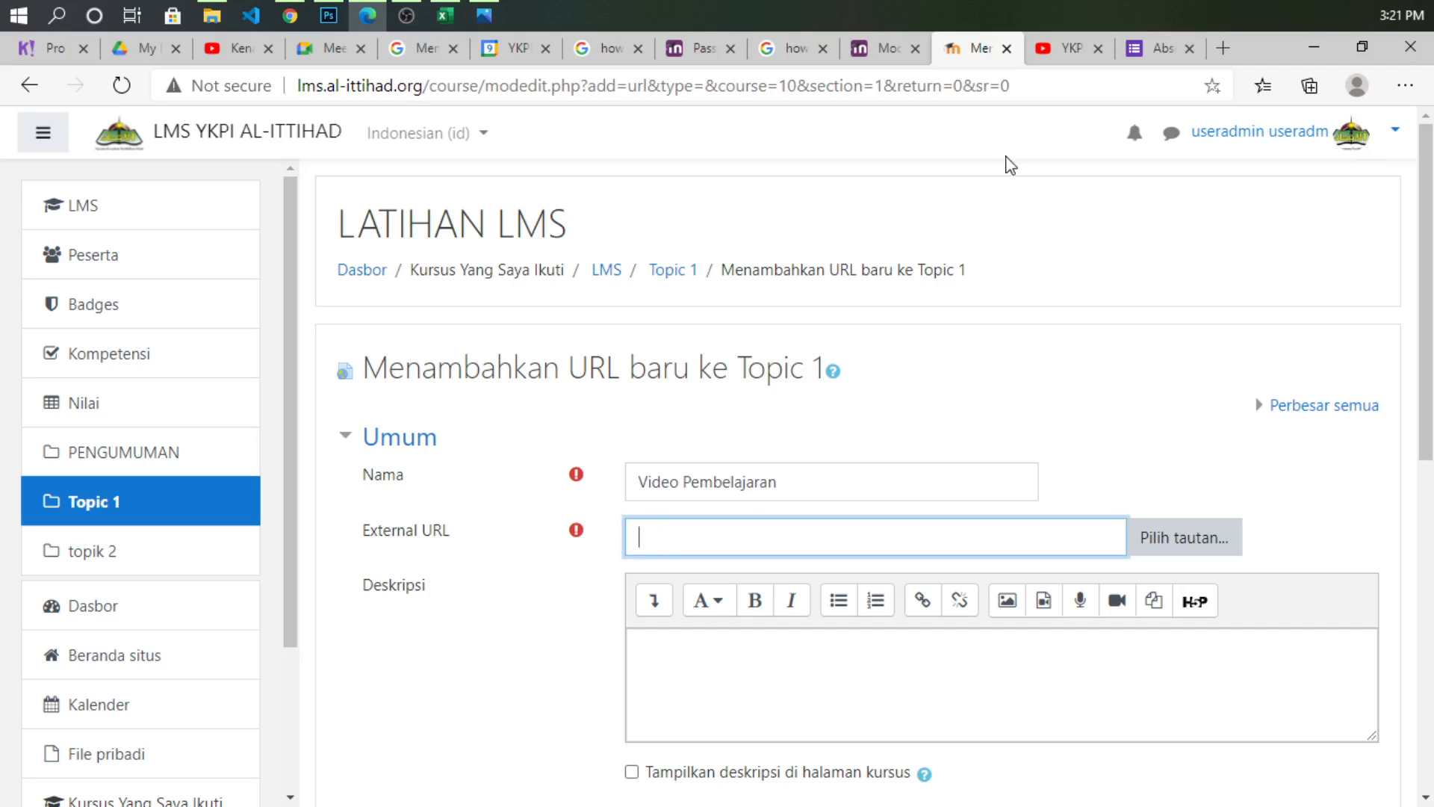
left_click(1069, 49)
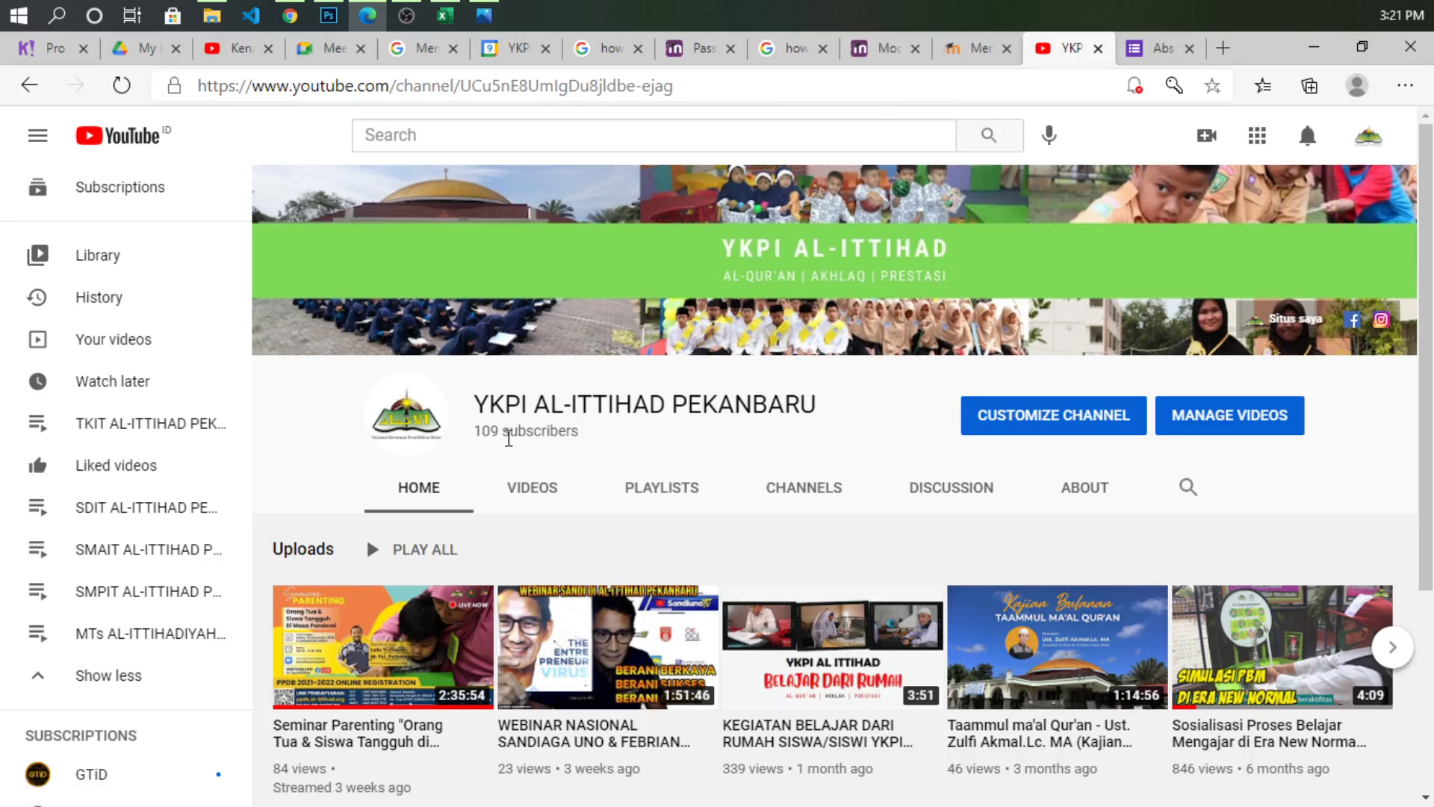
scroll(669, 362, "down", 3)
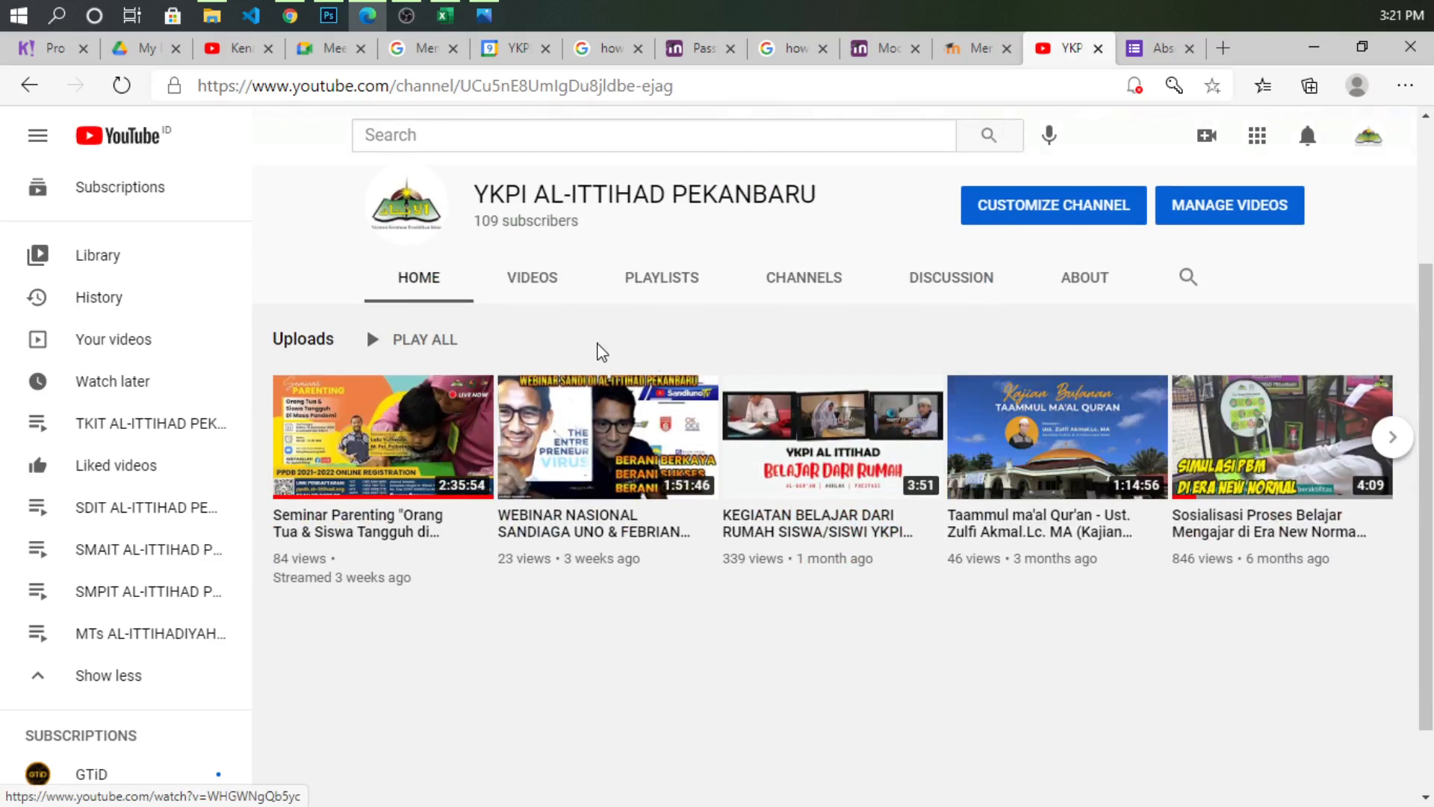
scroll(597, 352, "up", 3)
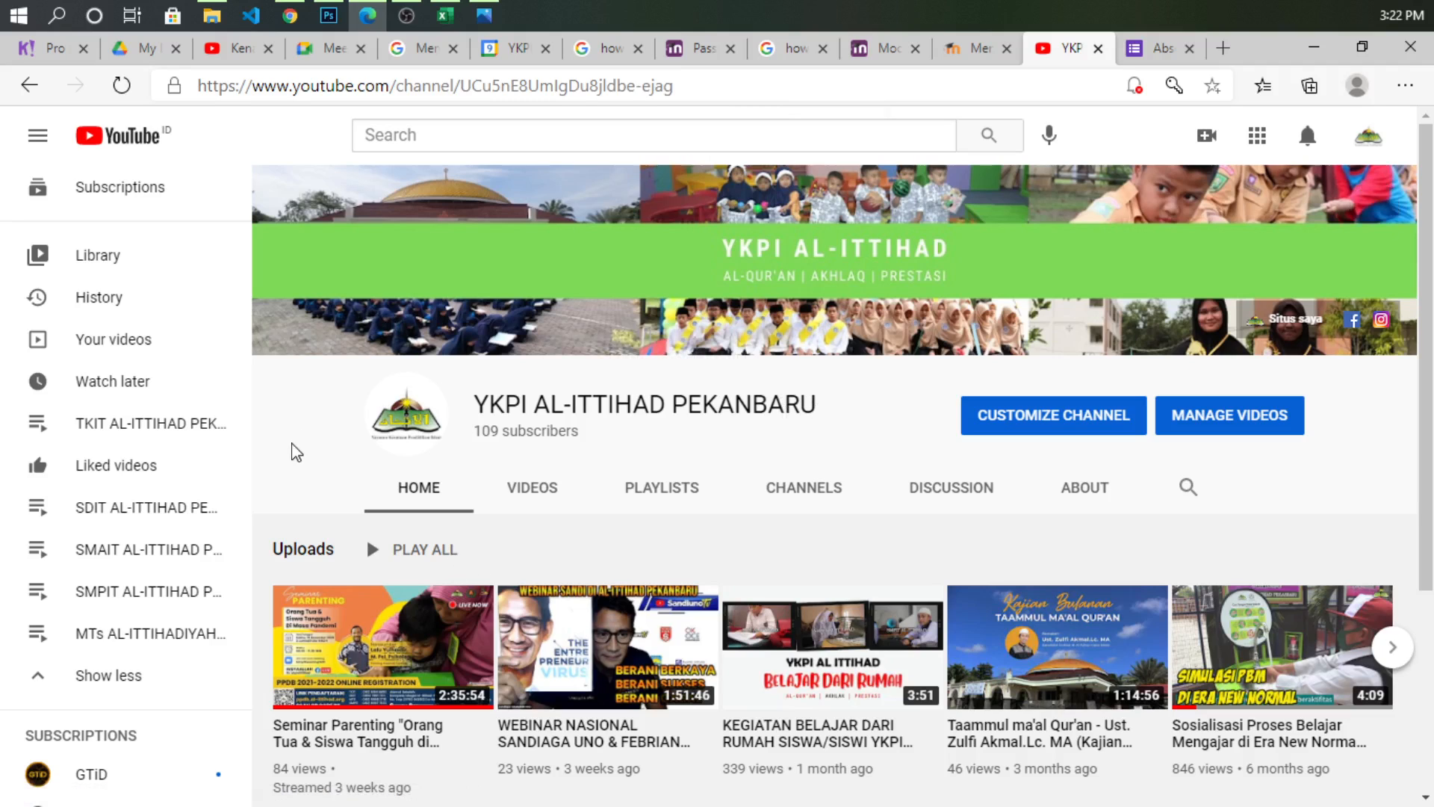
scroll(297, 453, "down", 1)
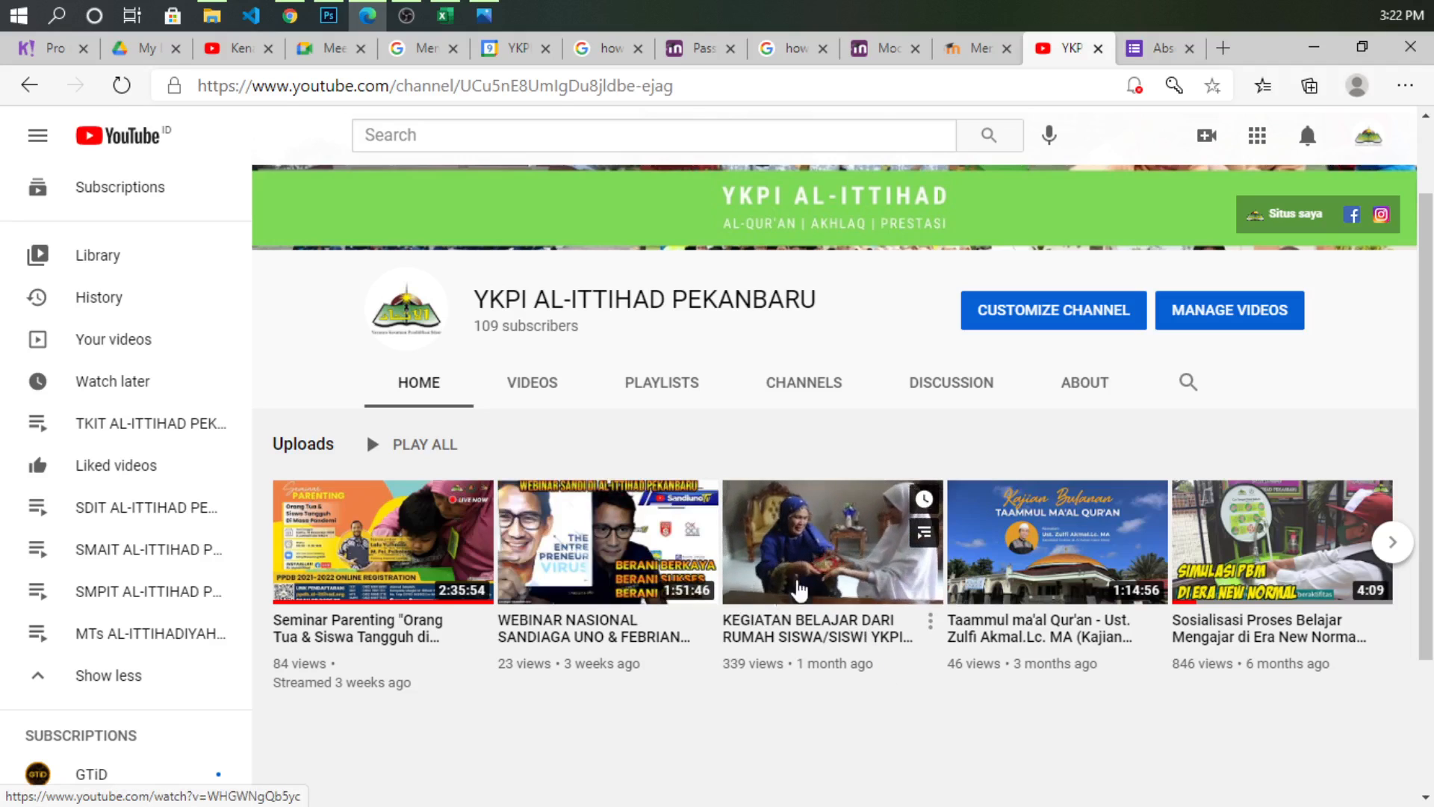
left_click(777, 552)
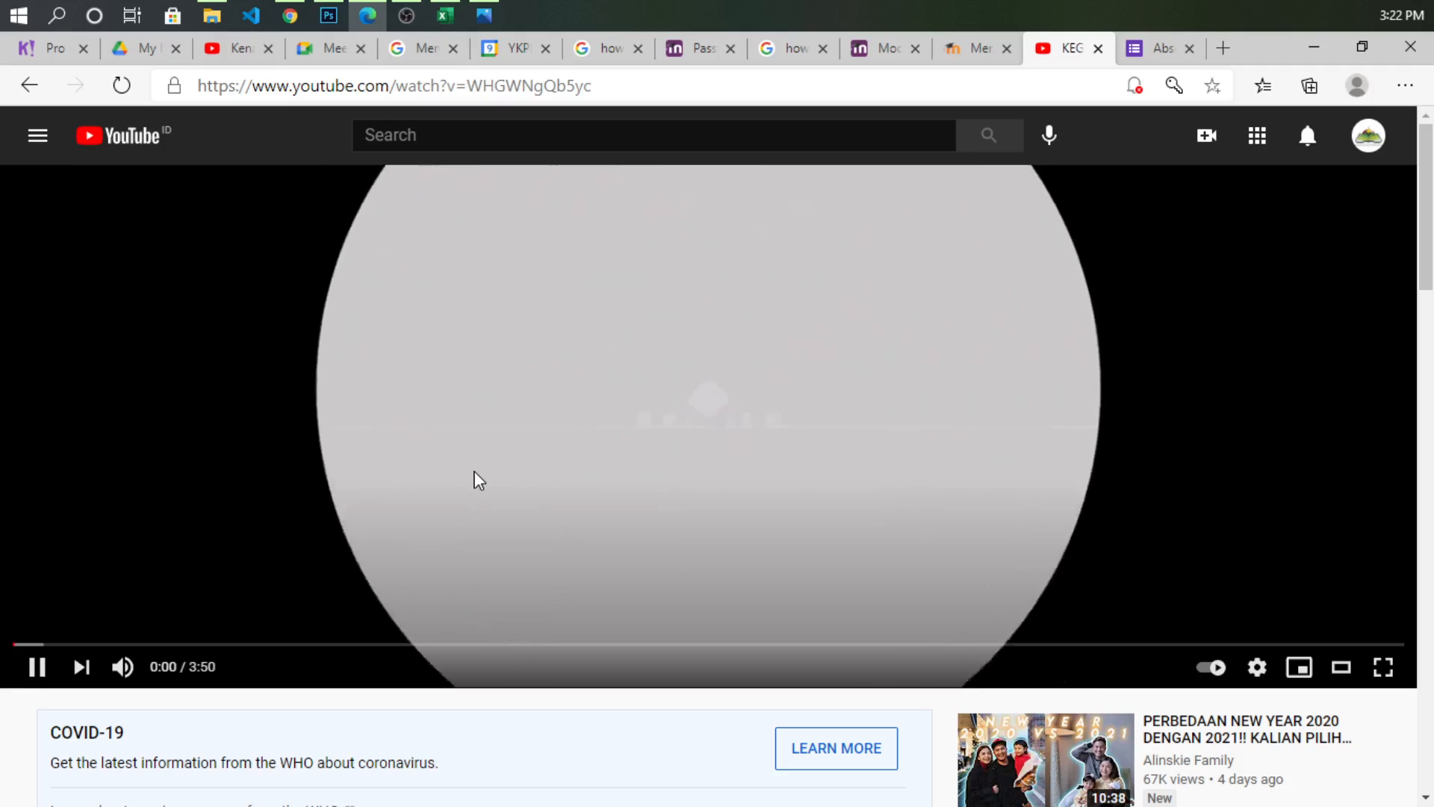
- Pause the YouTube video and copy its web address
left_click(475, 480)
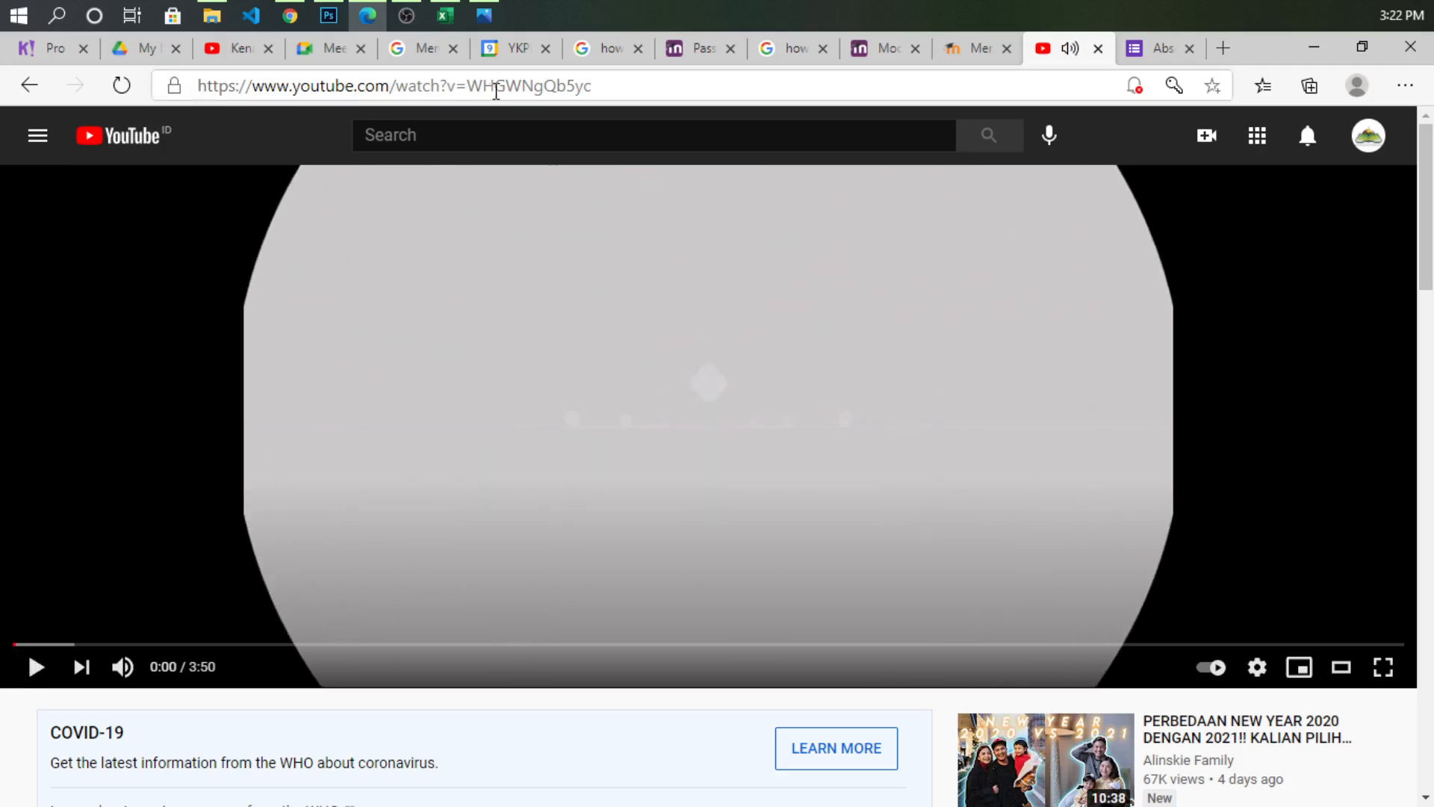
left_click(508, 87)
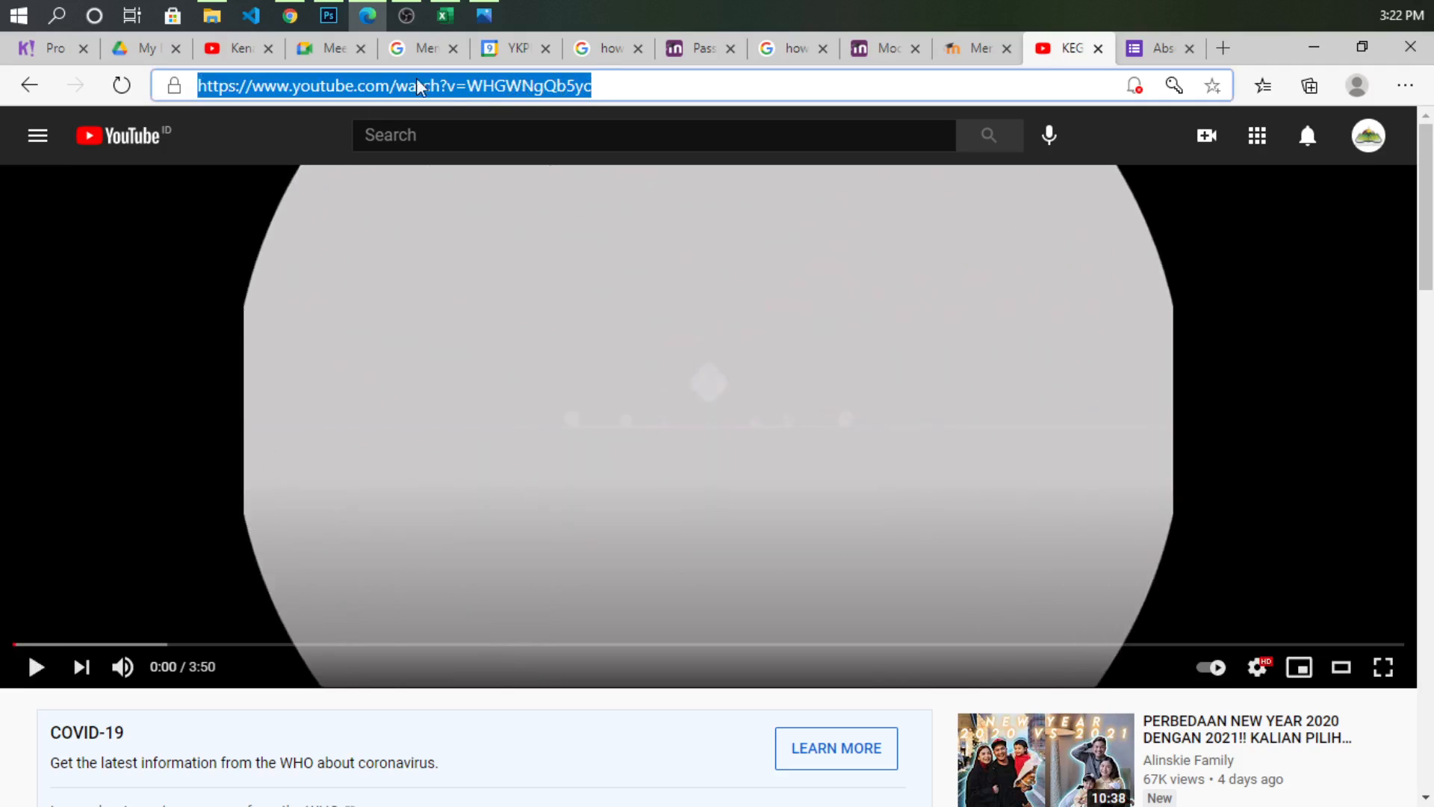
right_click(303, 88)
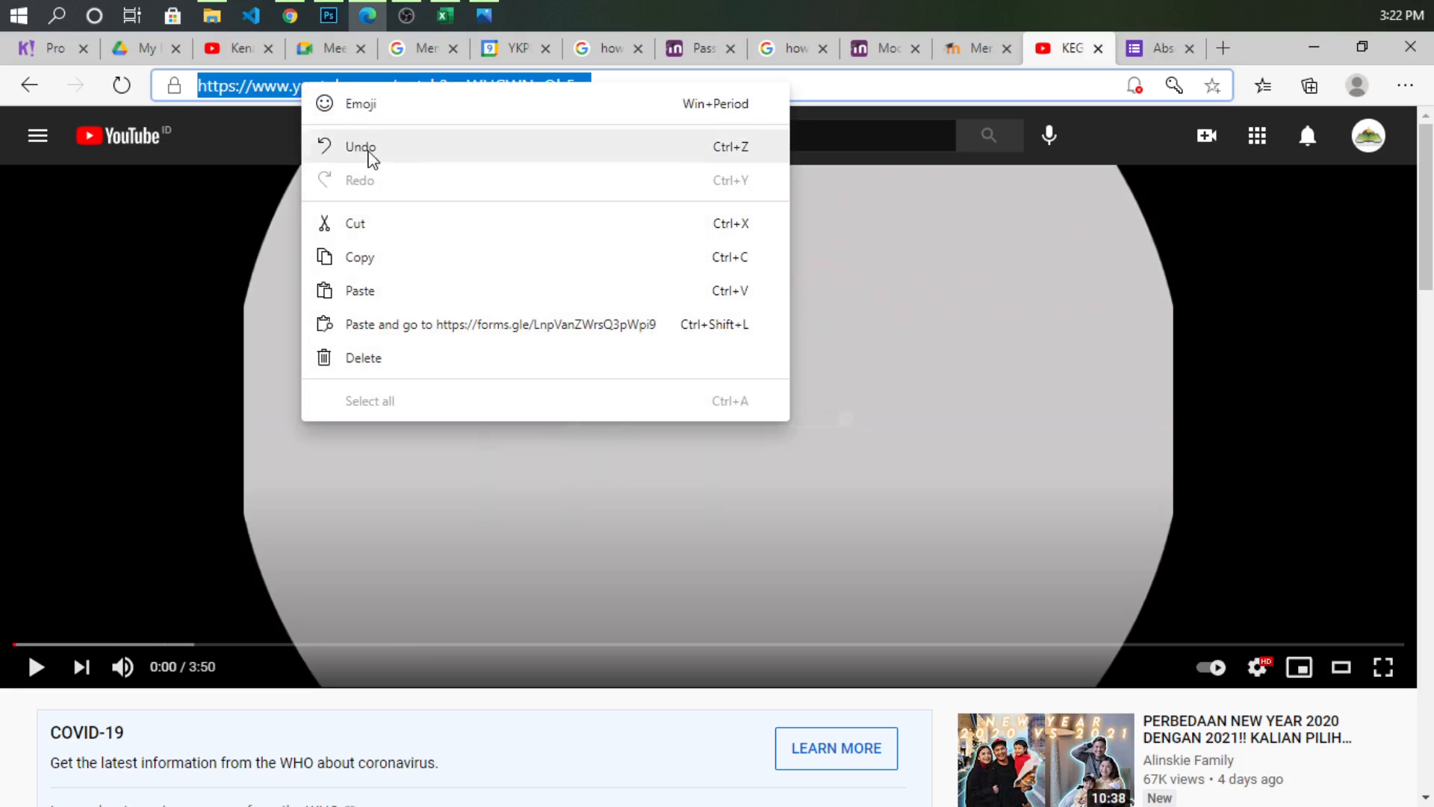
left_click(351, 259)
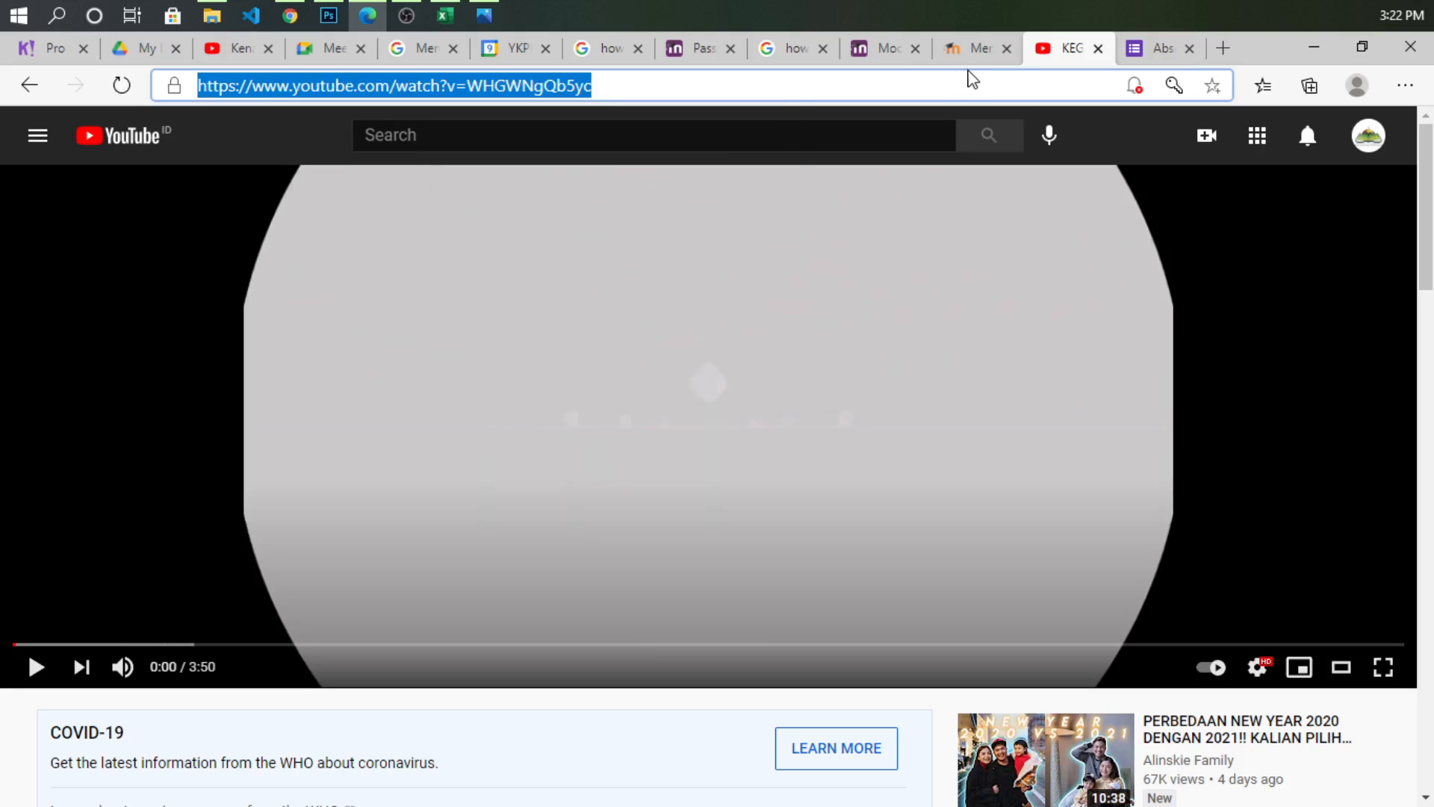
- Switch back to the Moodle resource form and paste the copied video link as the external URL
left_click(969, 49)
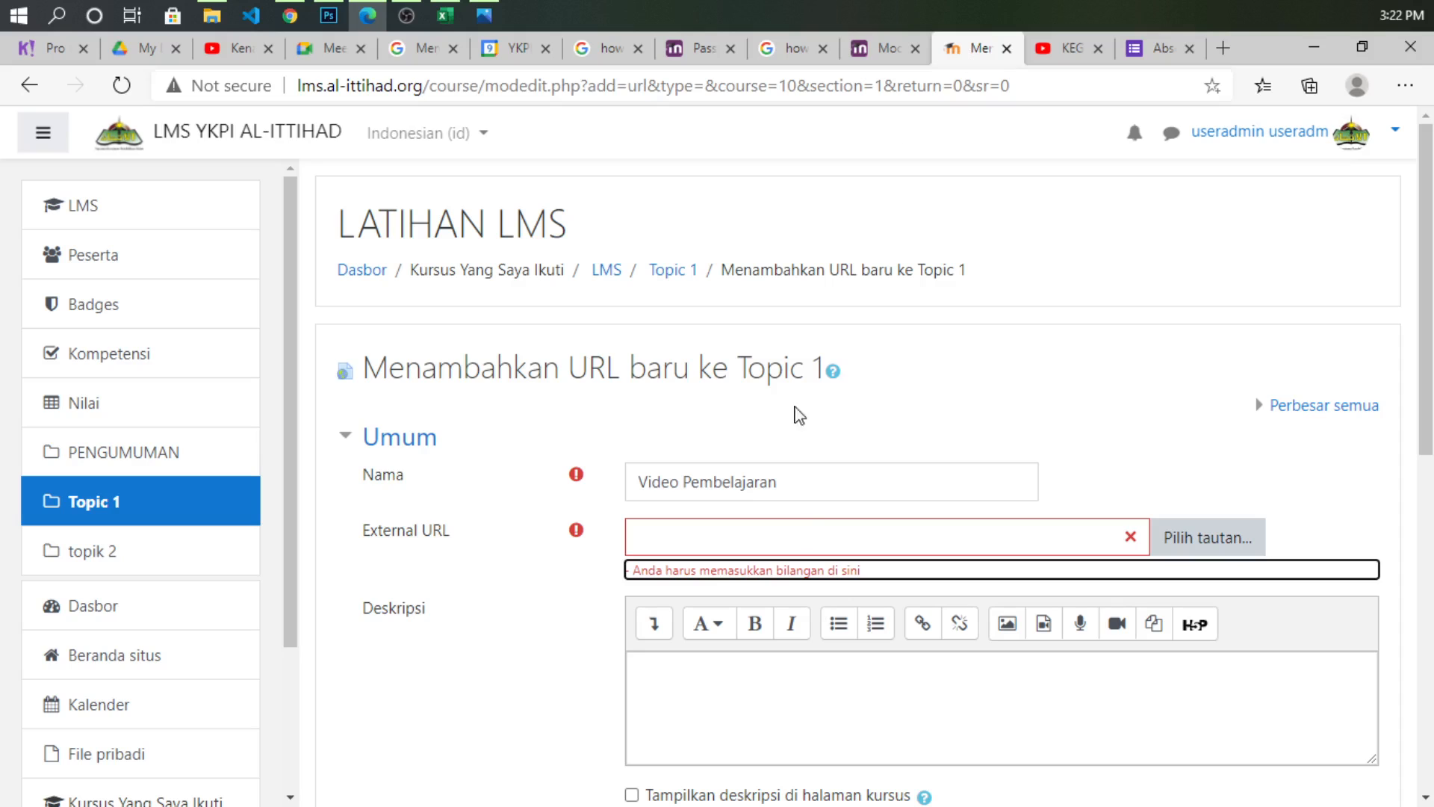
left_click(687, 531)
key("ctrl+v")
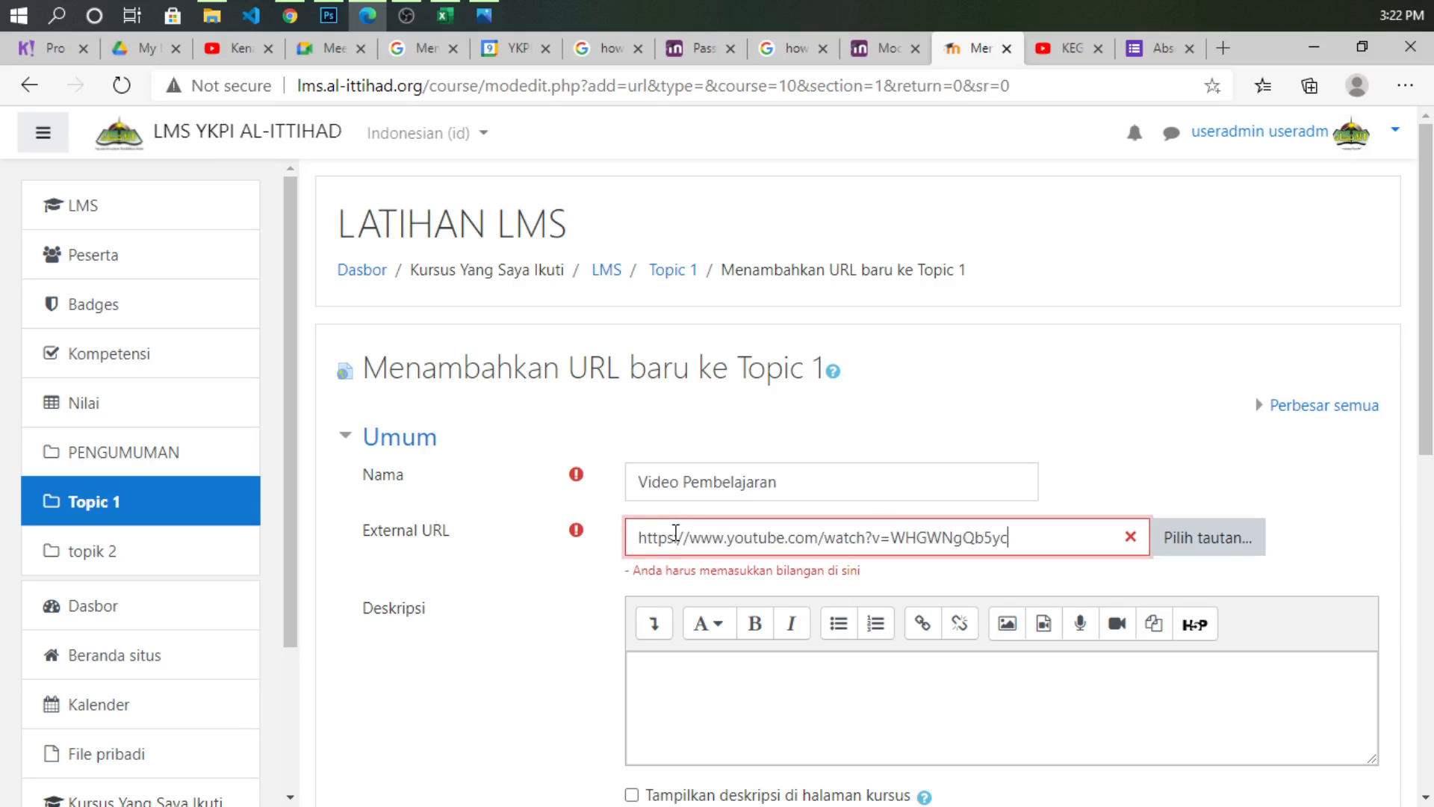
- Enter the description "Silahkan ananda tonton video berikut" for the video resource
scroll(586, 550, "down", 3)
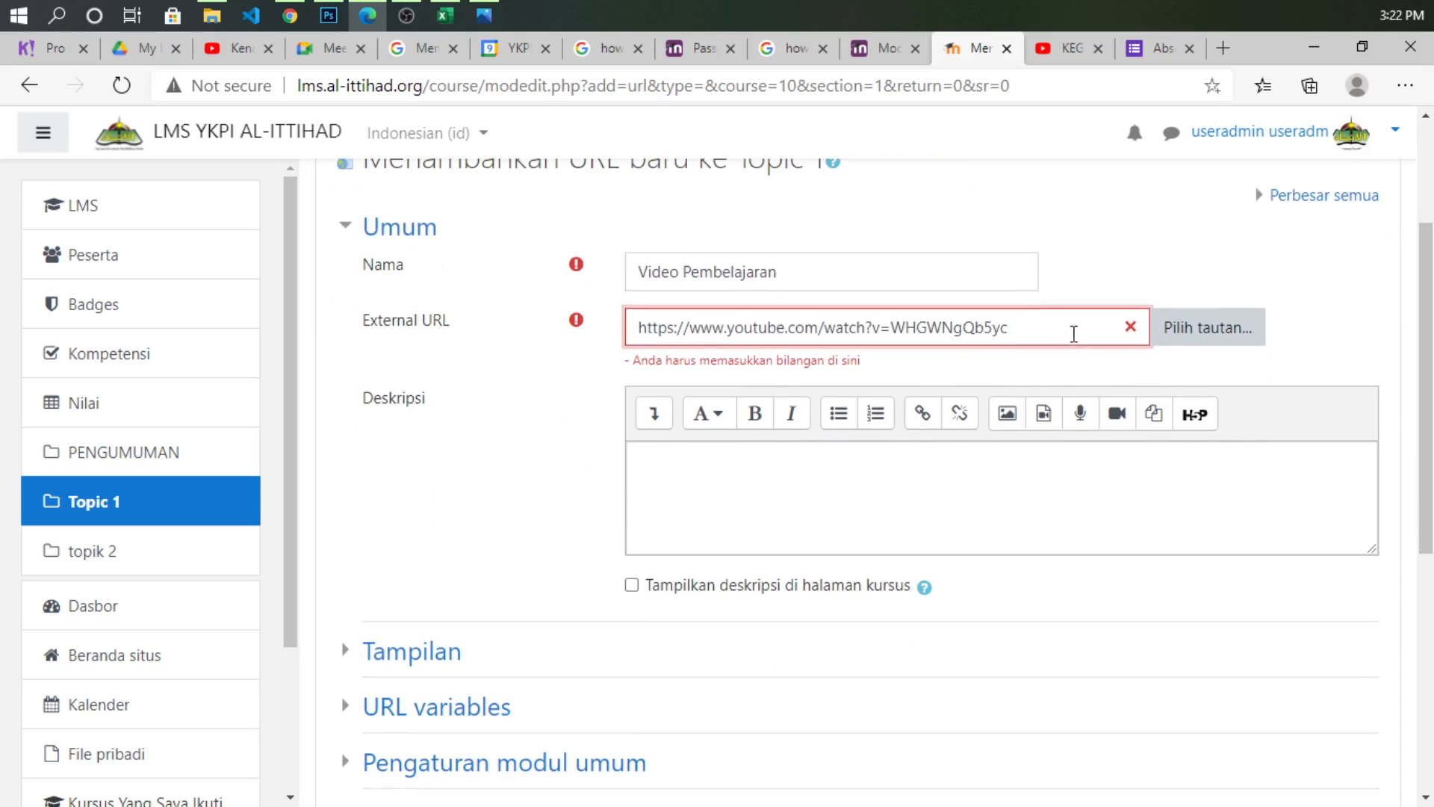
left_click(672, 477)
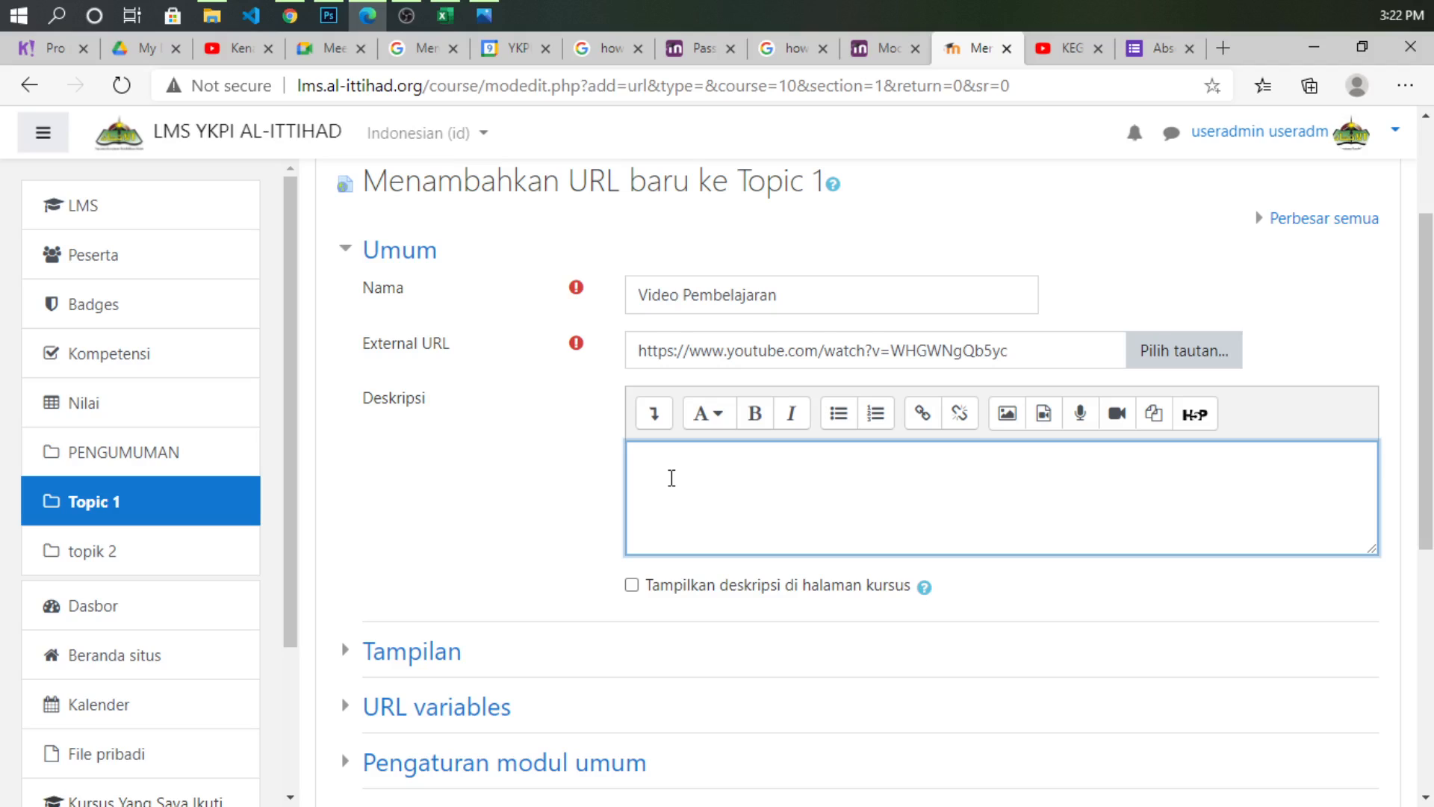
type("Silahkan ananda tonton video berikut")
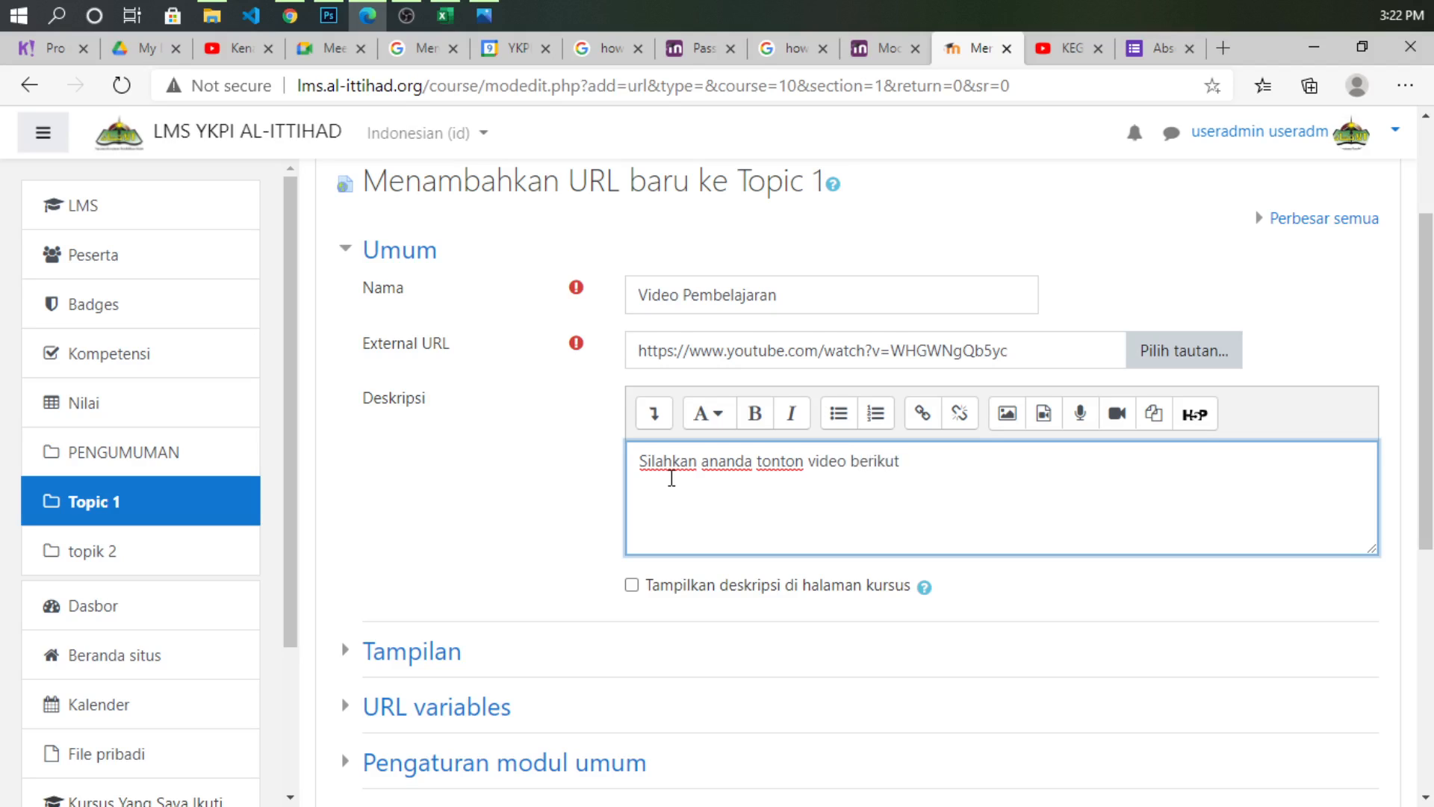
- Set the video resource's display mode to Ditanamkan in its appearance settings
scroll(535, 518, "down", 1)
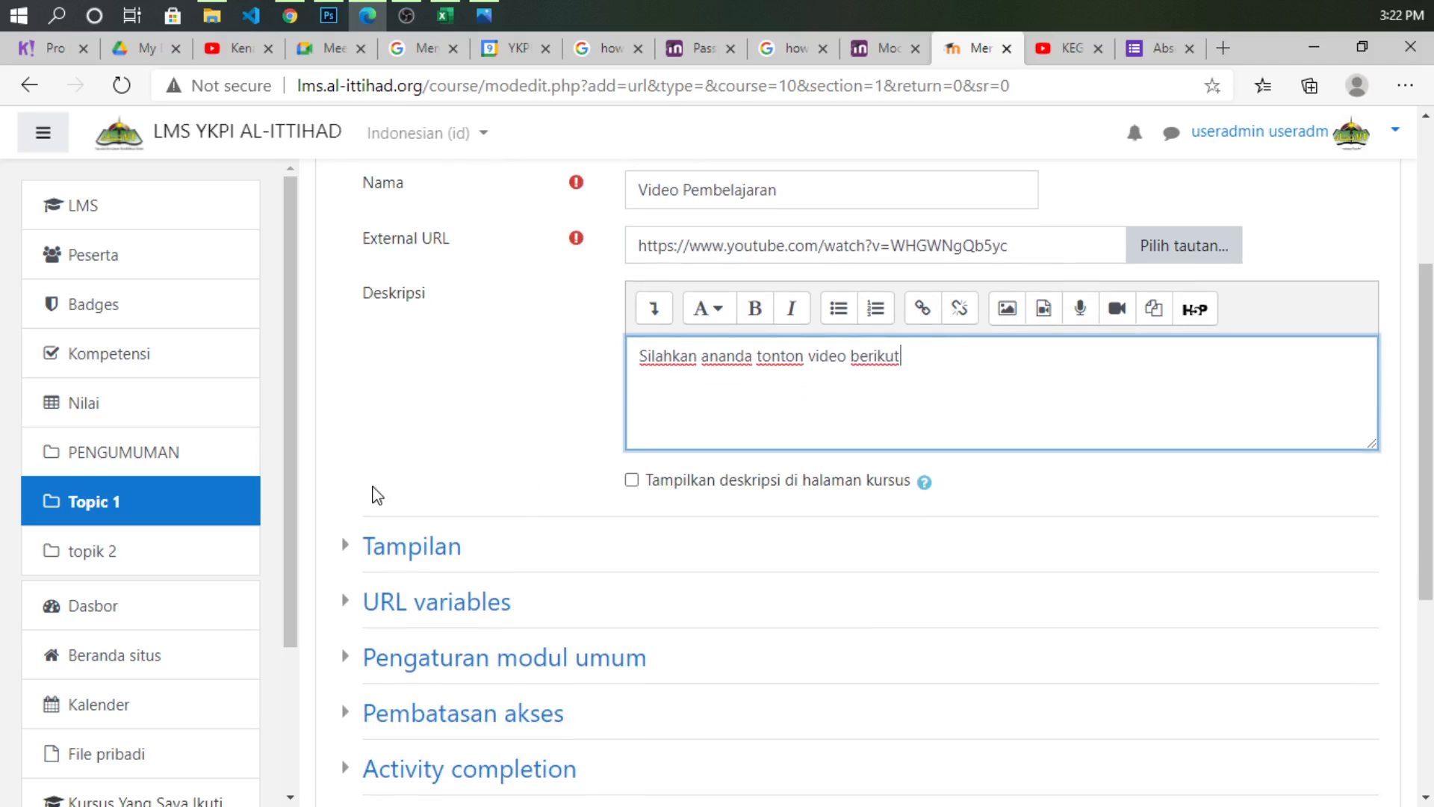
scroll(370, 498, "up", 1)
scroll(366, 478, "down", 2)
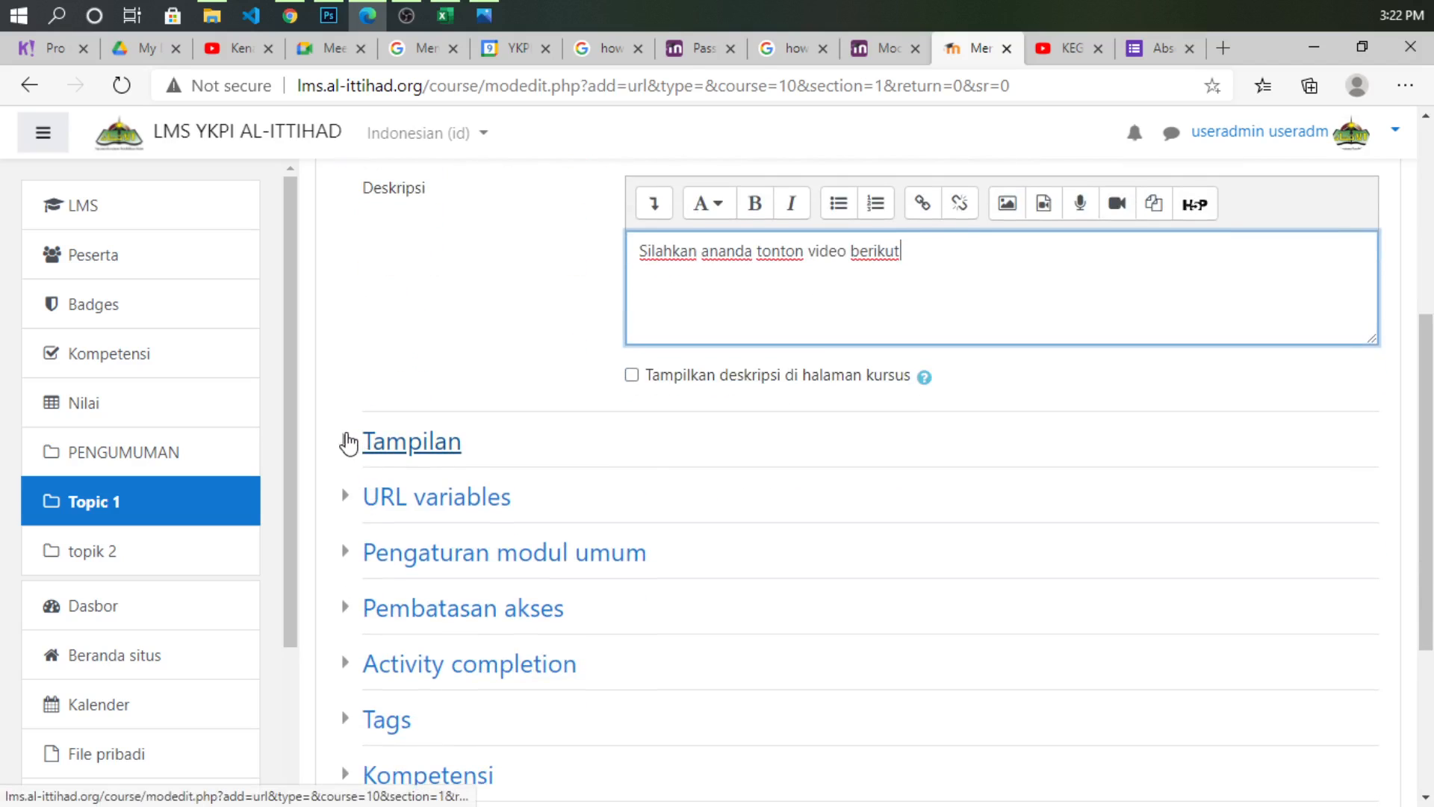
left_click(349, 443)
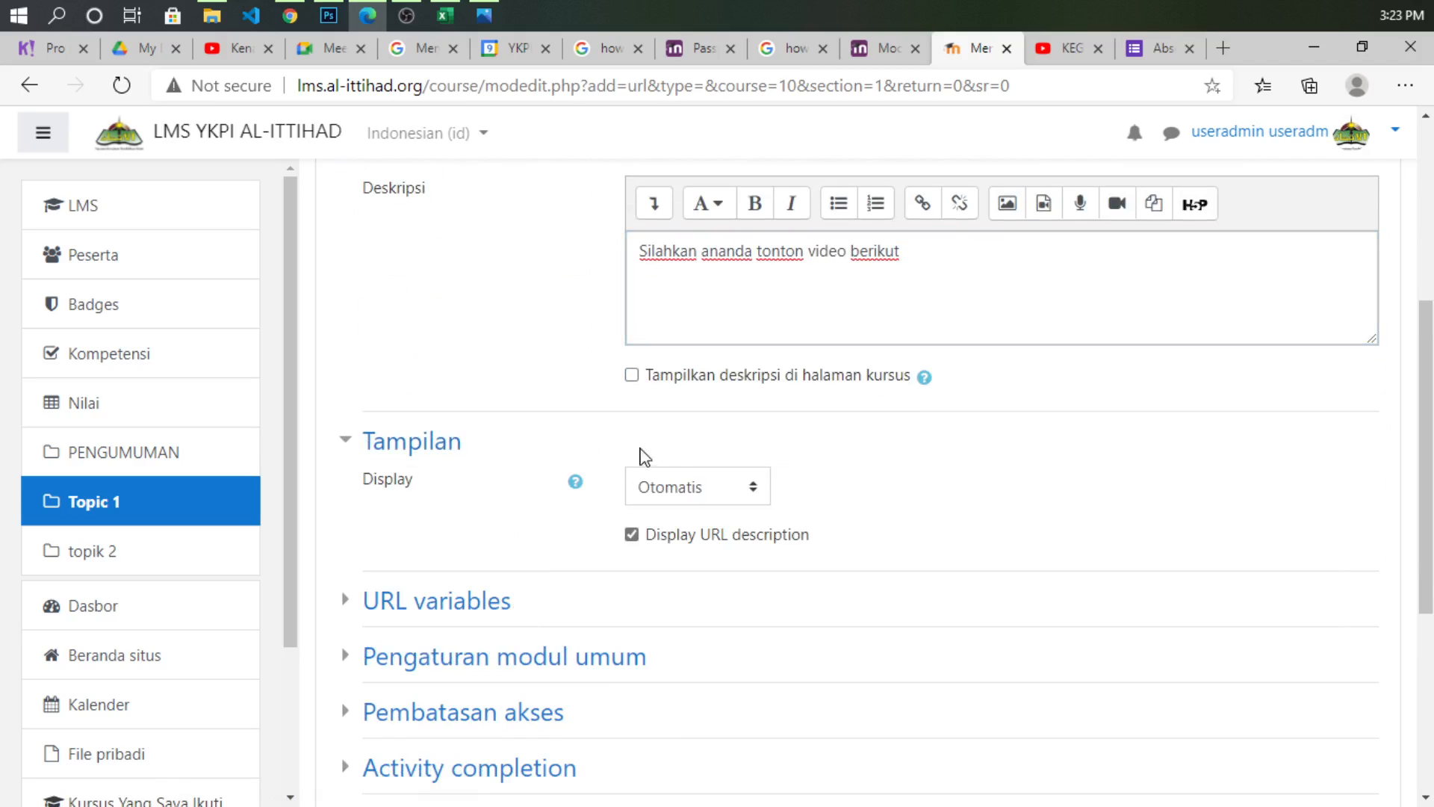
left_click(682, 486)
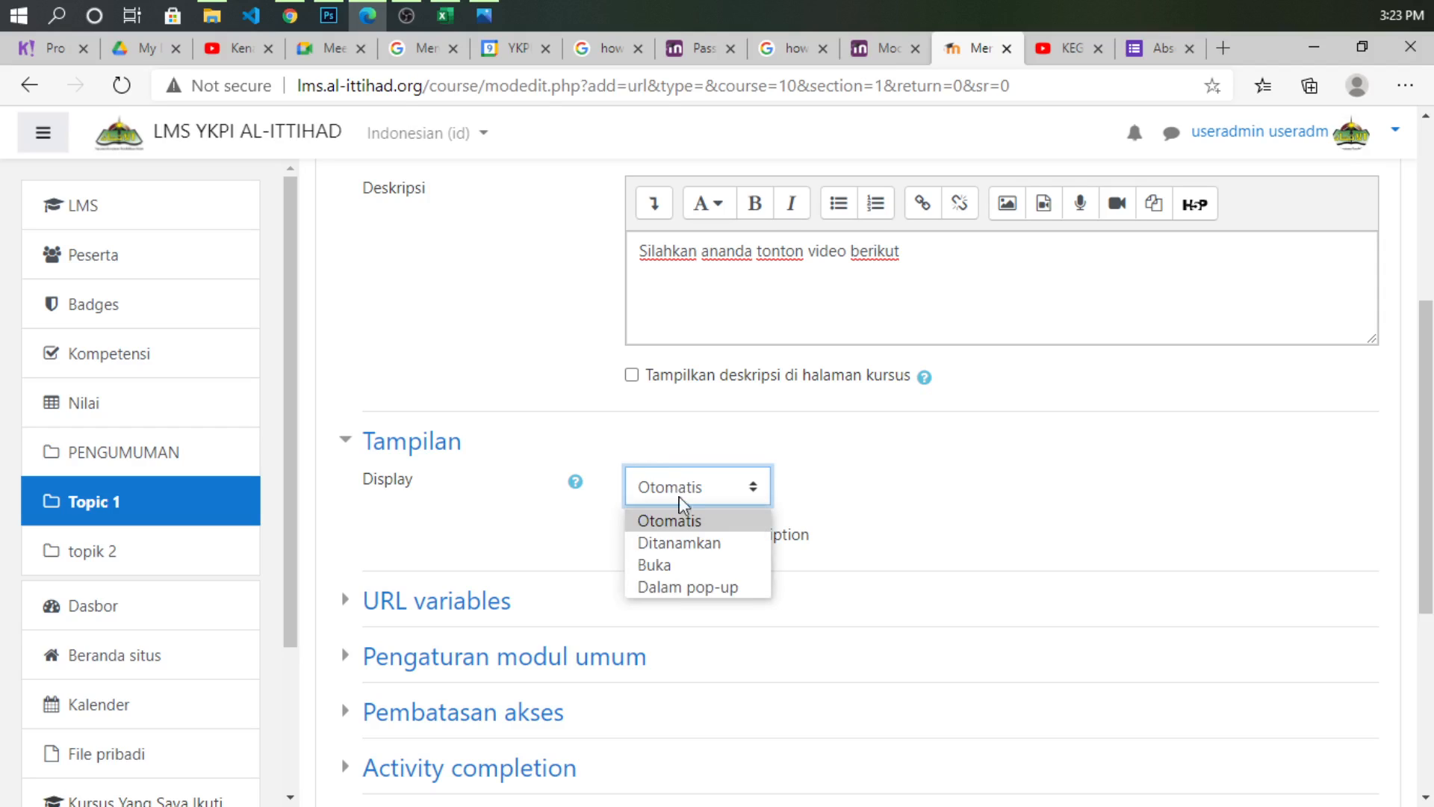
left_click(684, 543)
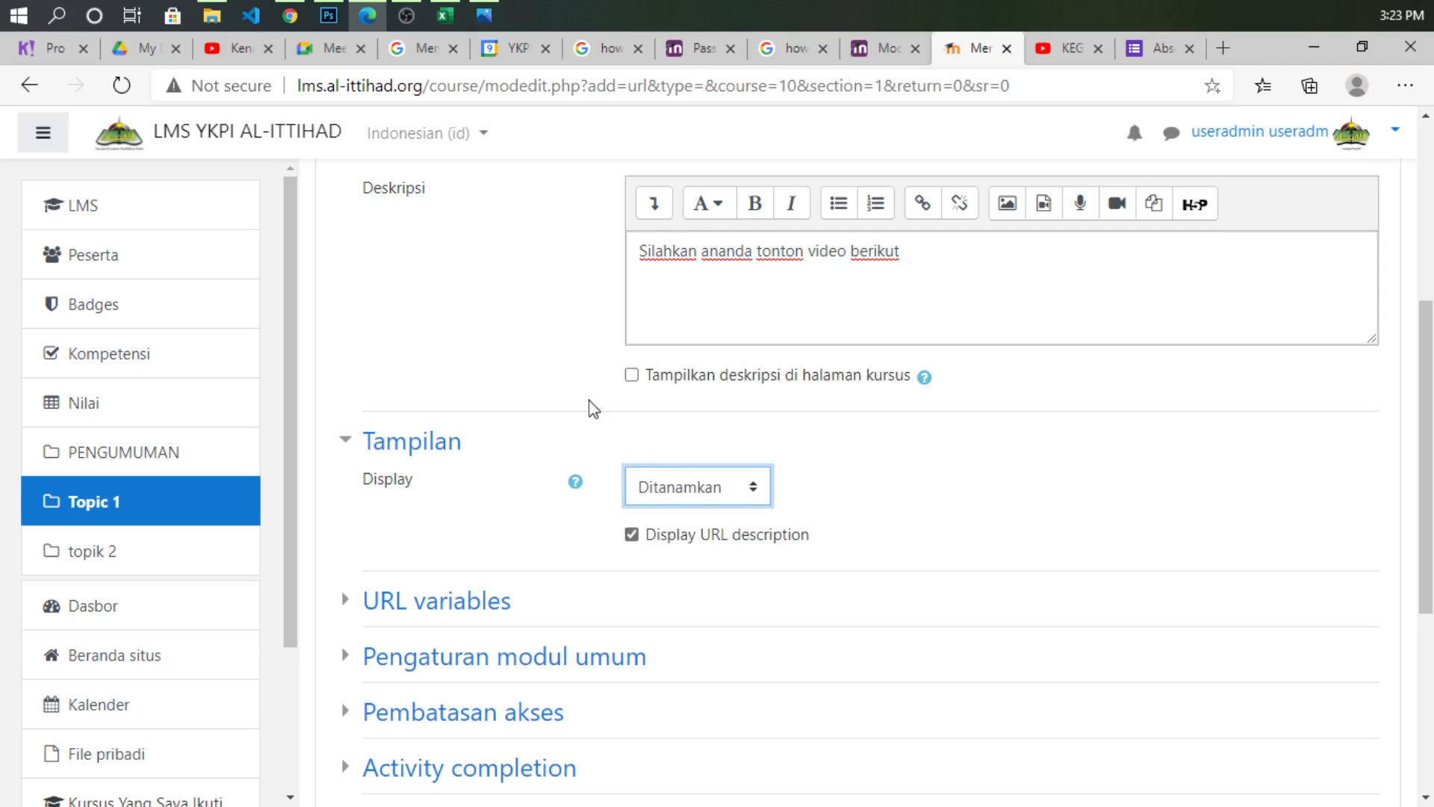
- Review the video resource's settings, save the resource and open its page
scroll(505, 372, "up", 4)
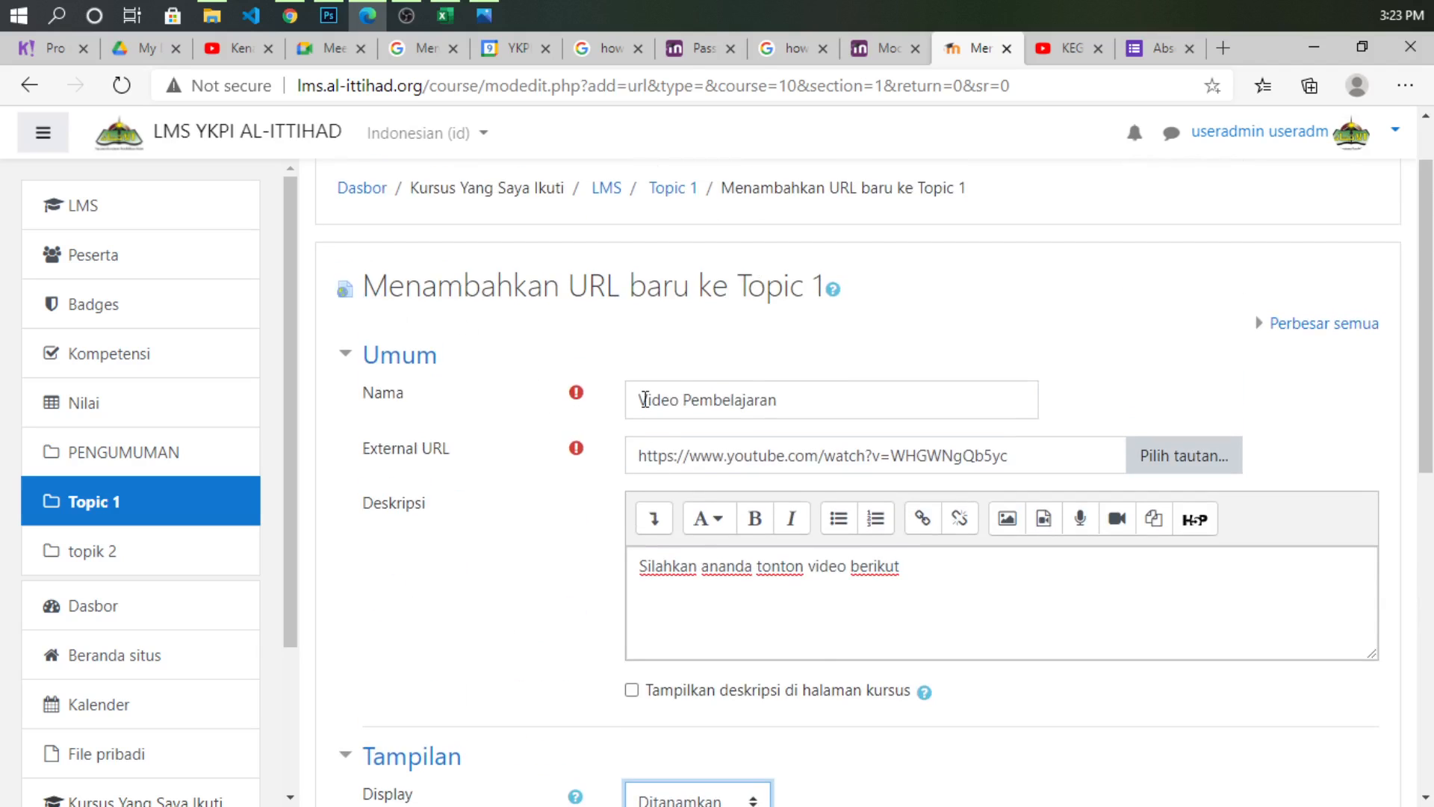
scroll(608, 513, "down", 5)
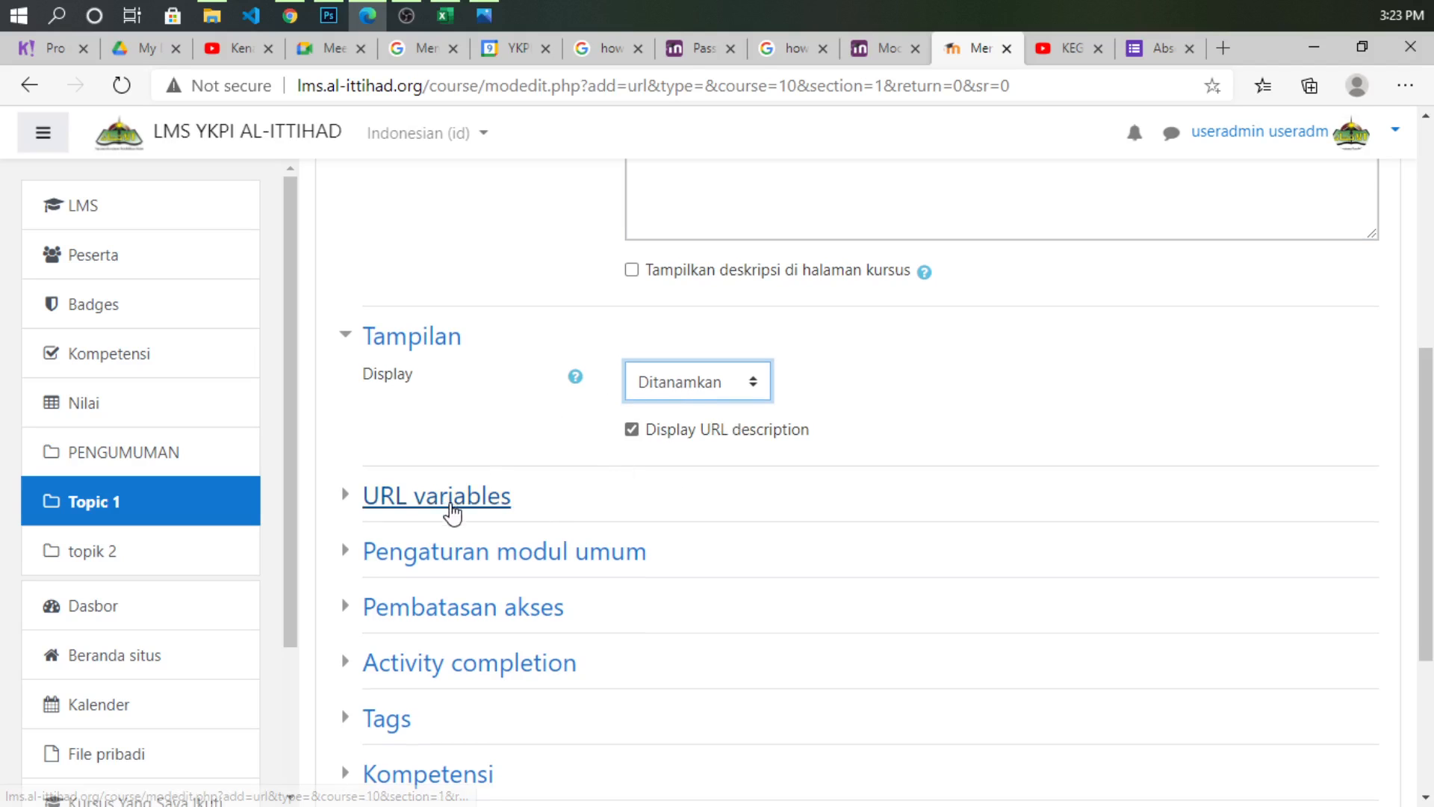
scroll(452, 512, "down", 4)
left_click(969, 546)
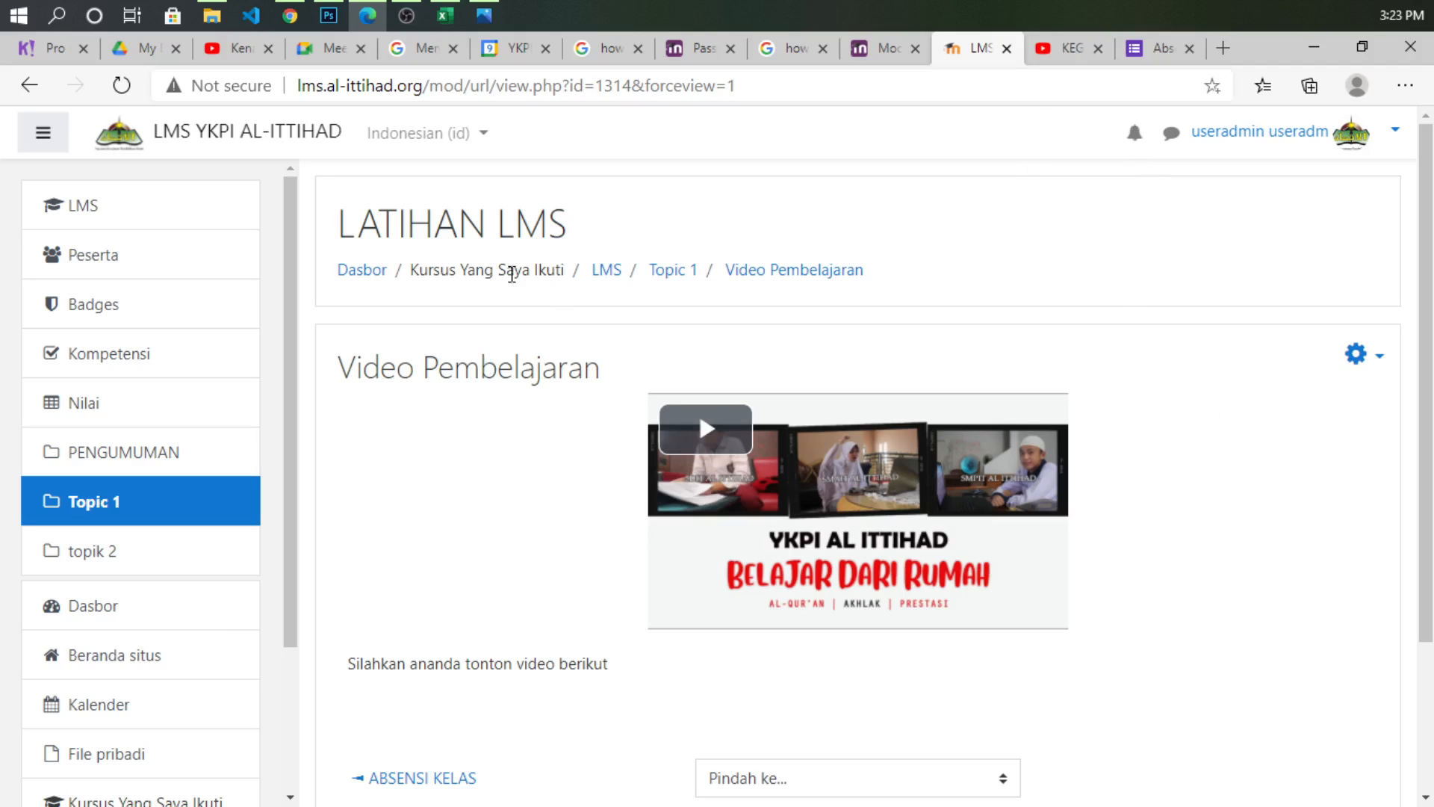
- Return to the LMS course page and check the resources listed under PENGUMUMAN and Topic 1
left_click(141, 211)
scroll(592, 412, "down", 2)
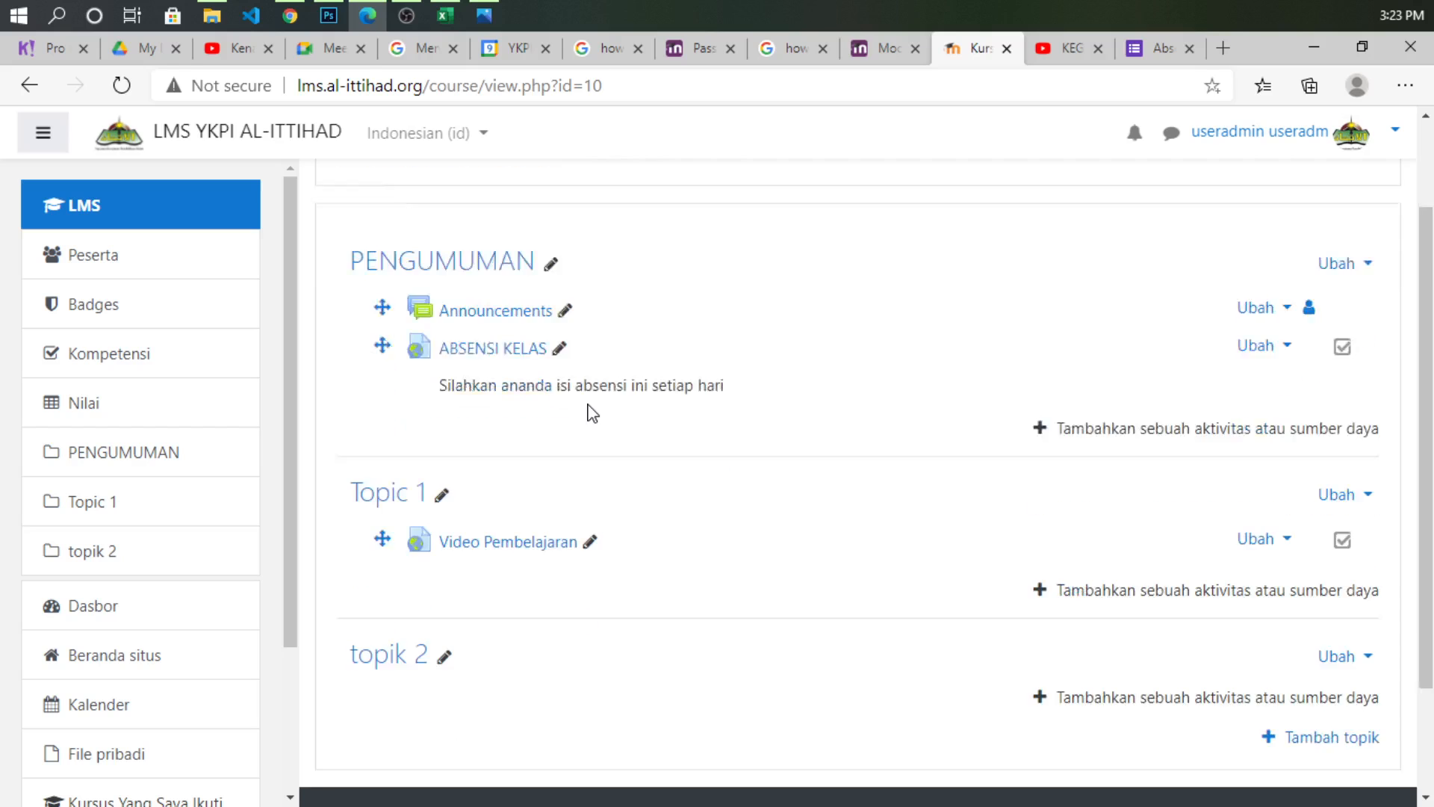
scroll(592, 413, "down", 1)
scroll(530, 434, "up", 1)
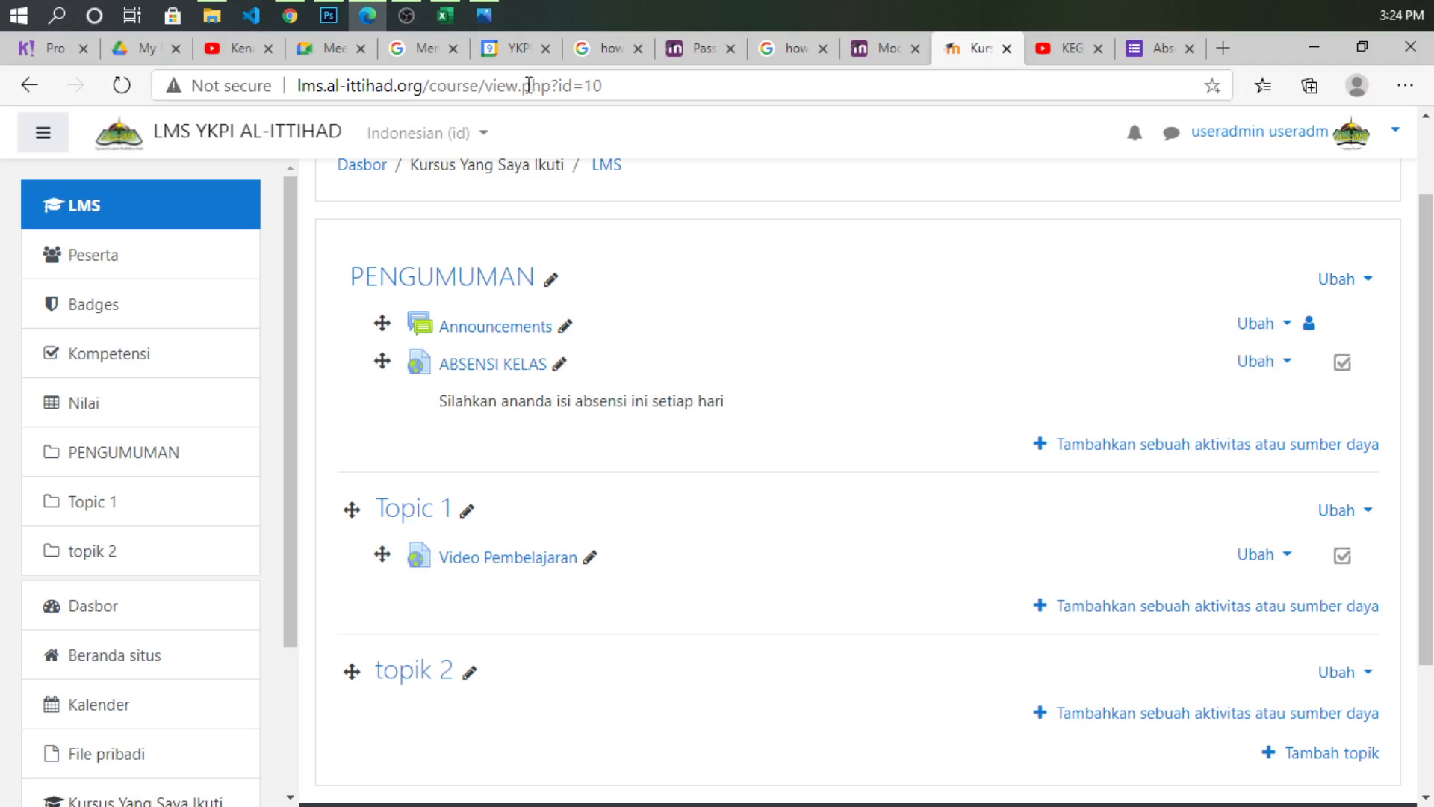
- Switch to Google Calendar, reload it and dismiss the welcome message and the Chrome recommendation
left_click(515, 53)
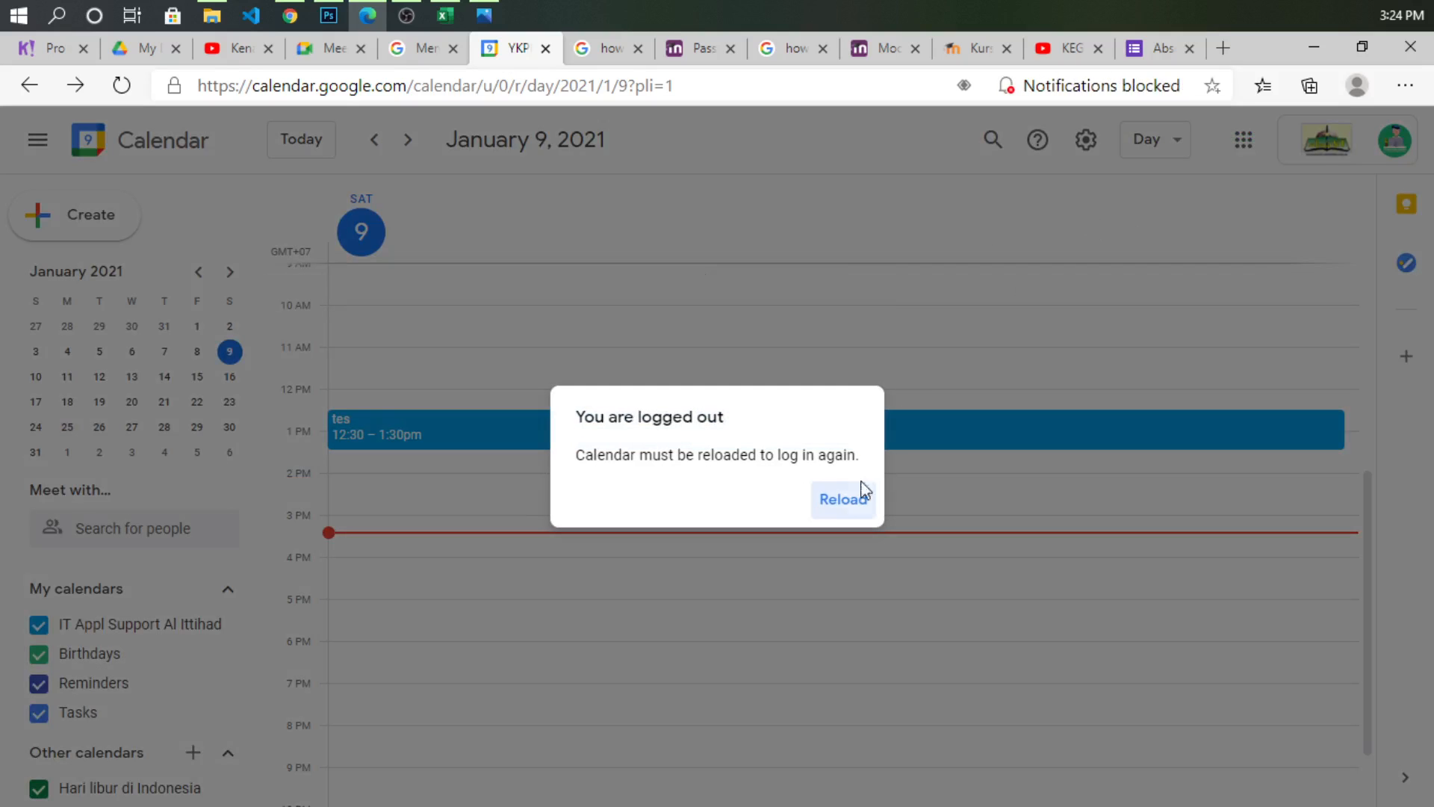
left_click(844, 500)
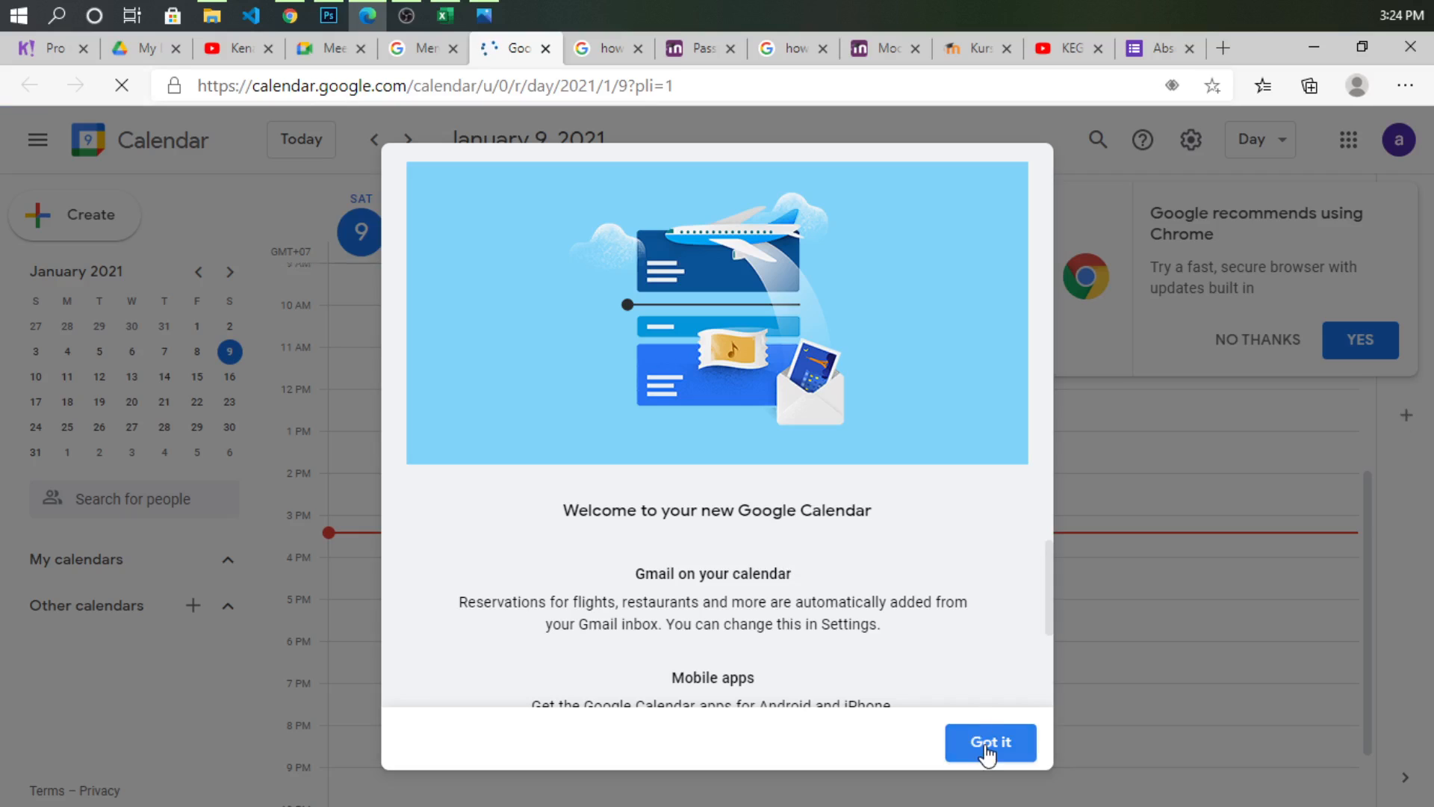
left_click(986, 744)
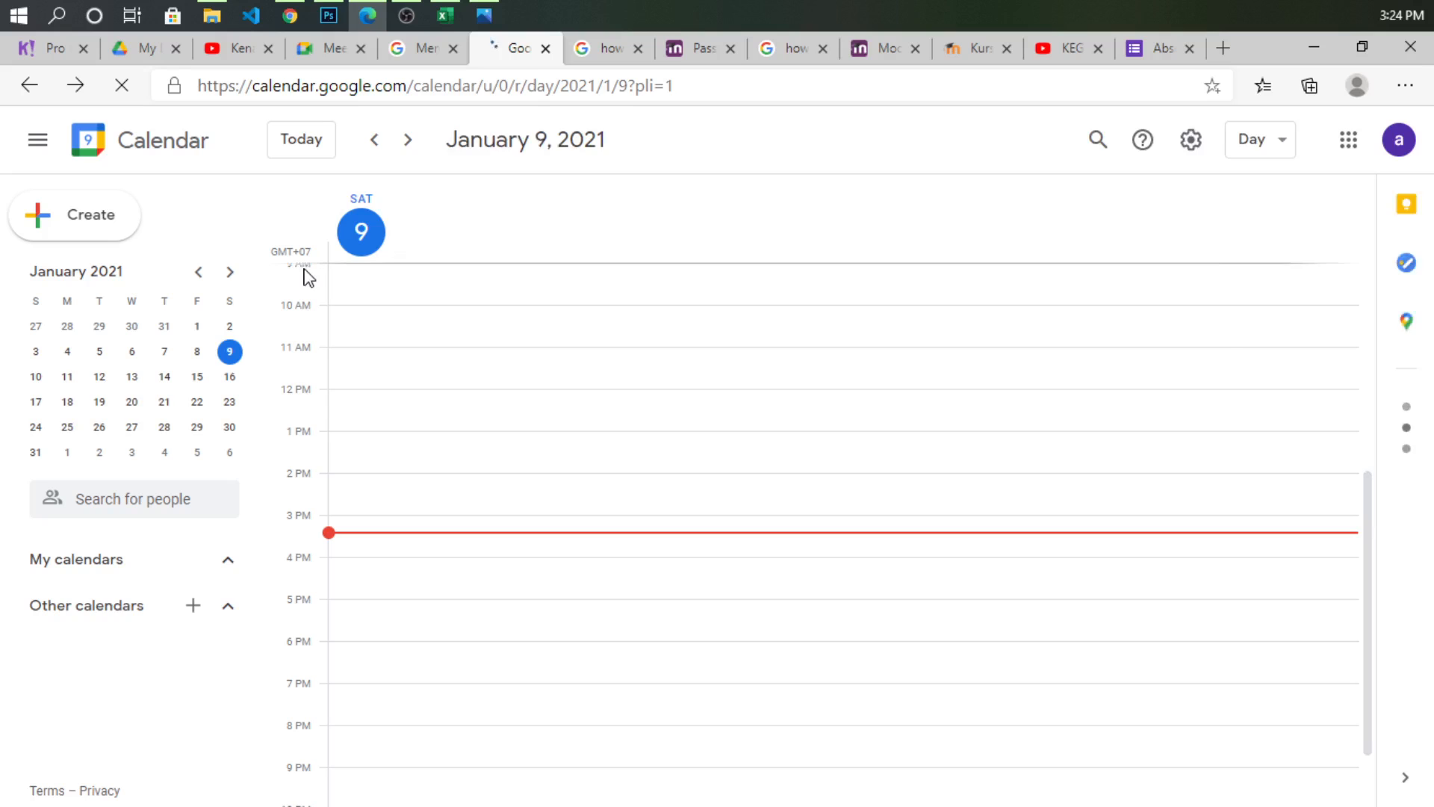
left_click(1244, 345)
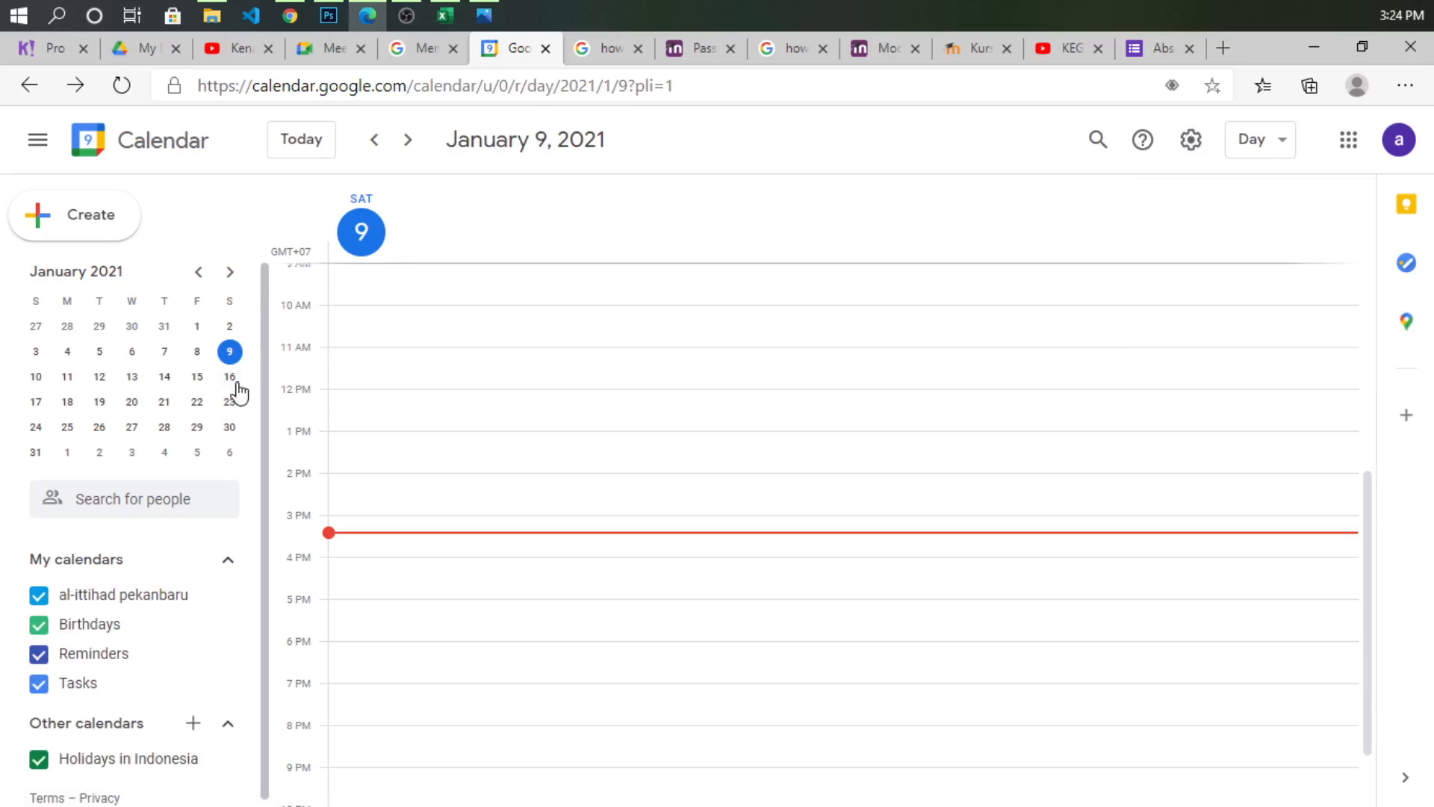
- Create a calendar event titled "Belajar Online" on January 12, 2021, from 7:30am to 8:30am
left_click(99, 384)
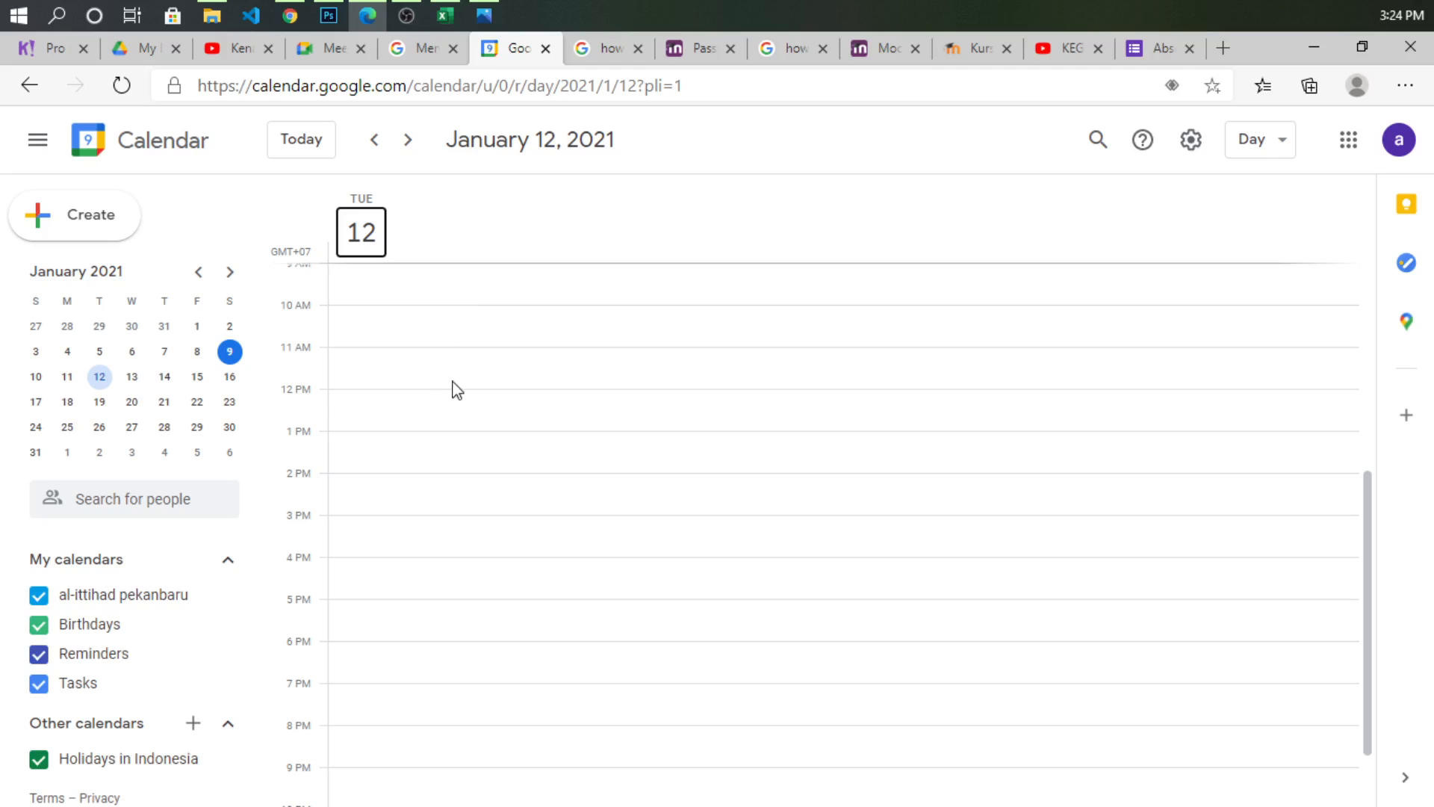
scroll(361, 361, "up", 5)
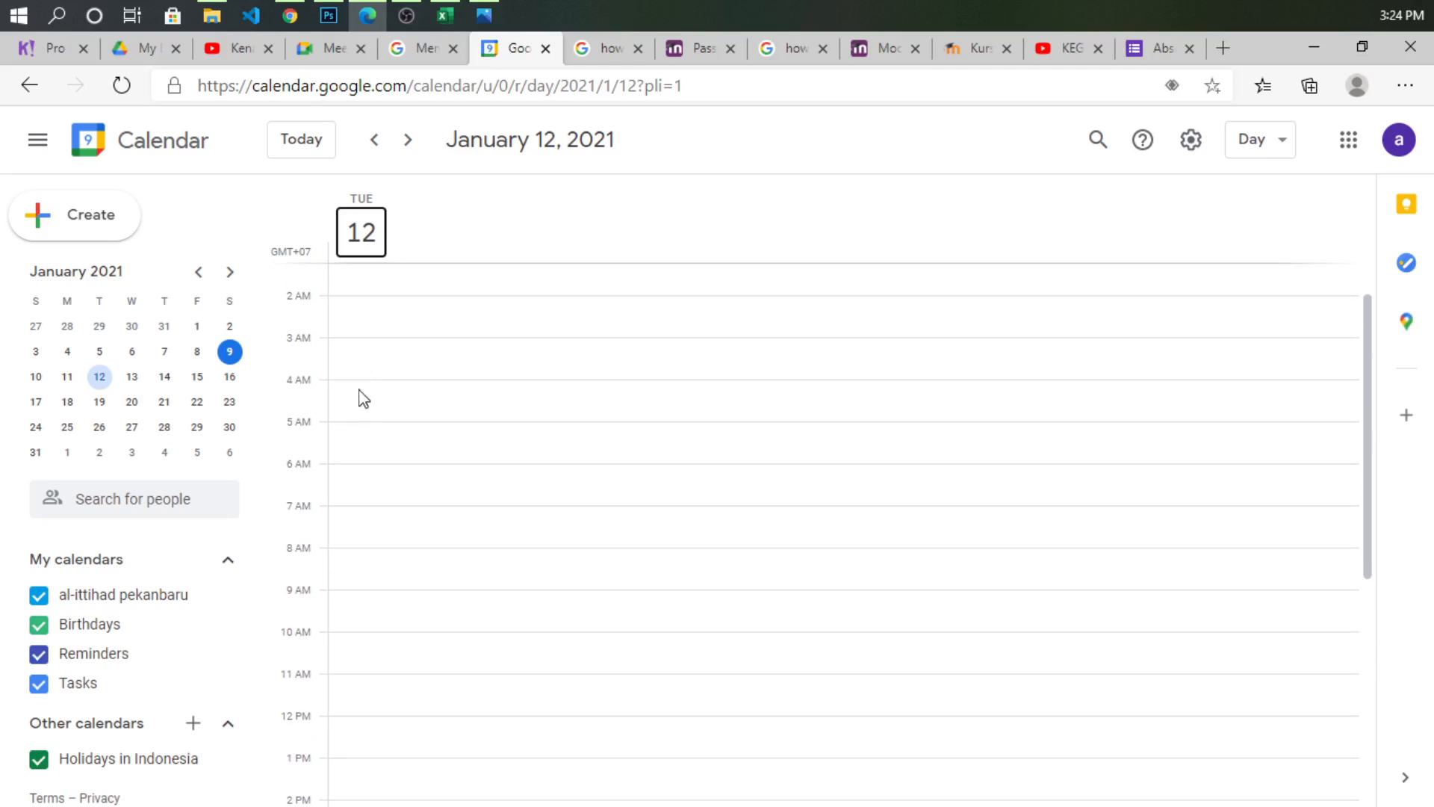
left_click(358, 549)
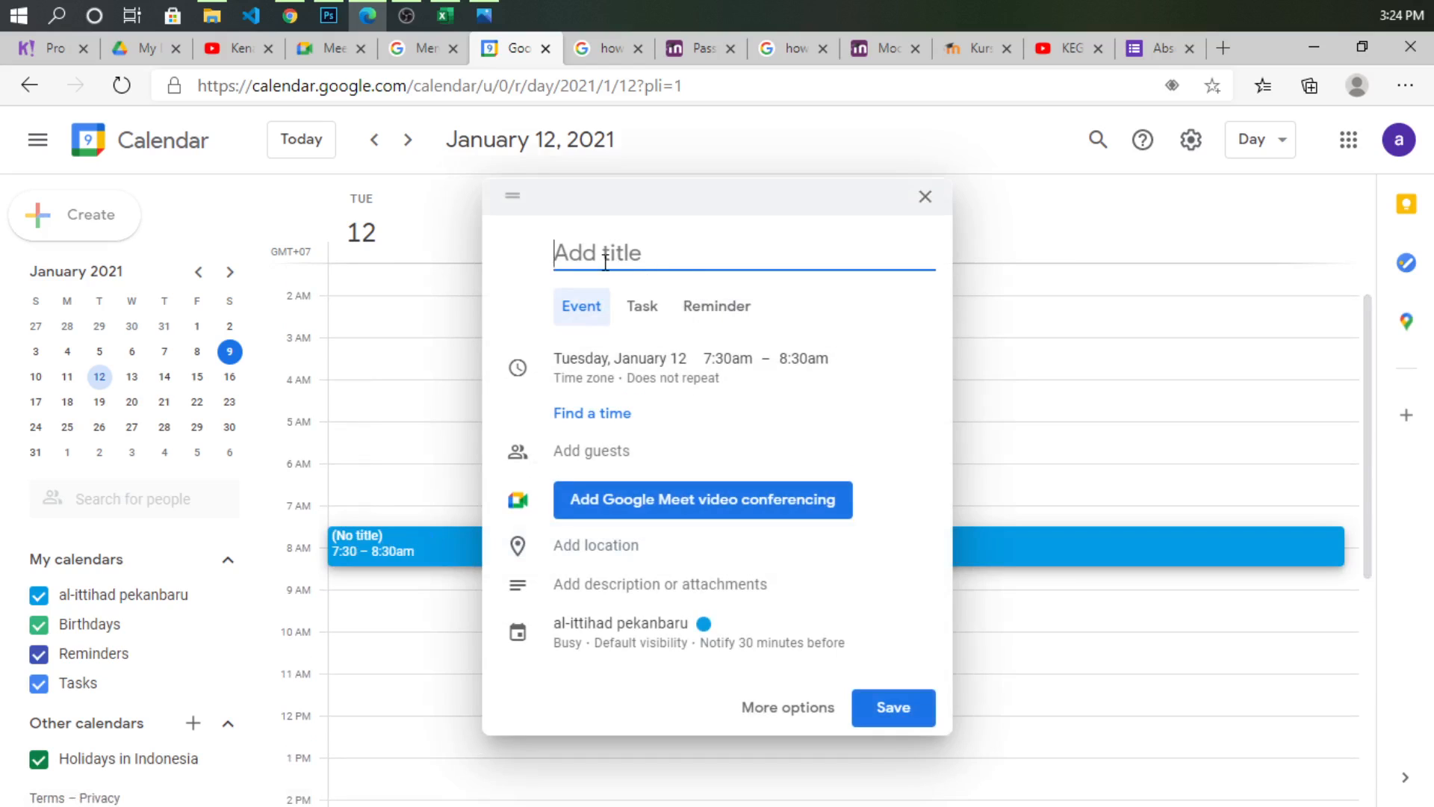
type("Bl")
type("lajar Online")
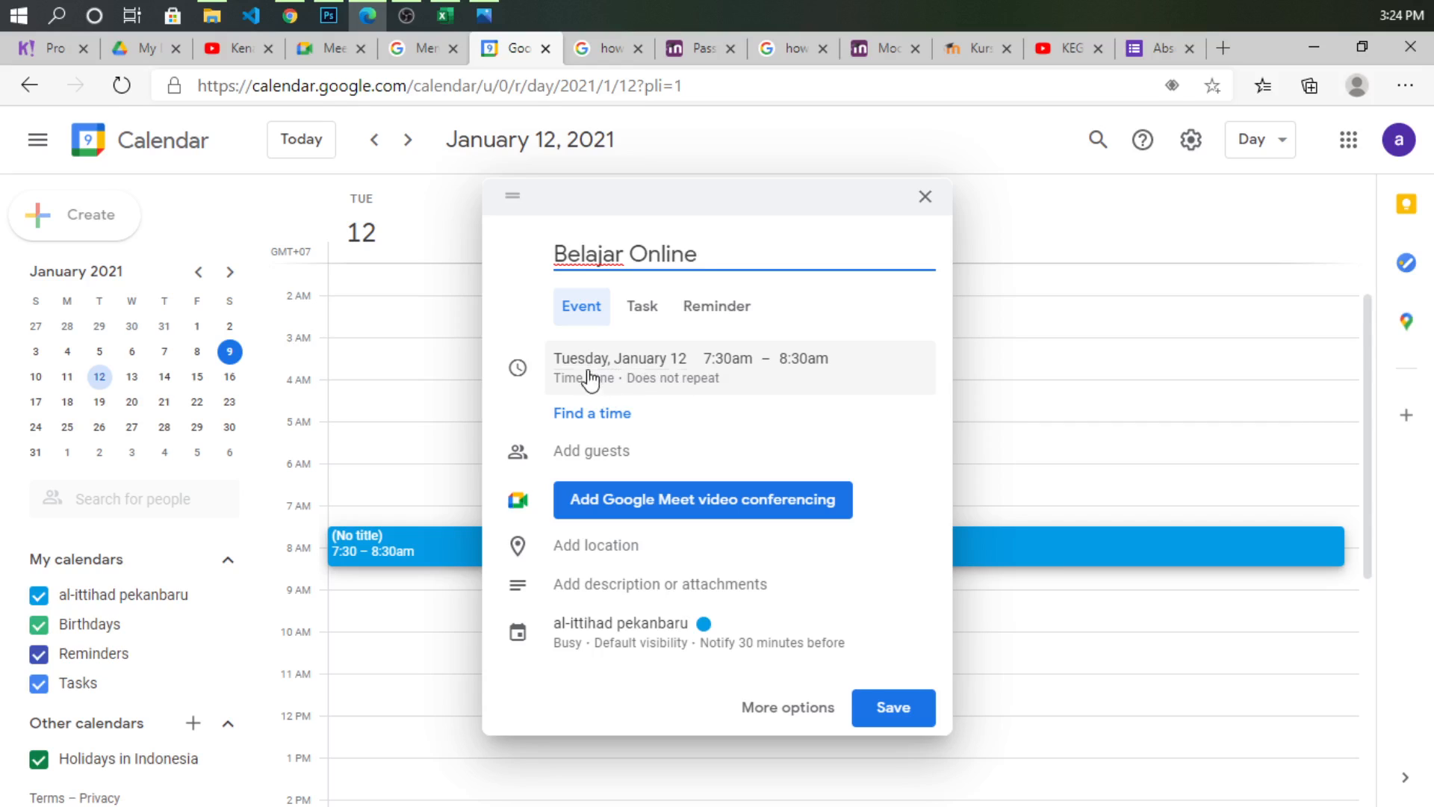
- Make the Belajar Online event last all day and repeat daily
left_click(808, 360)
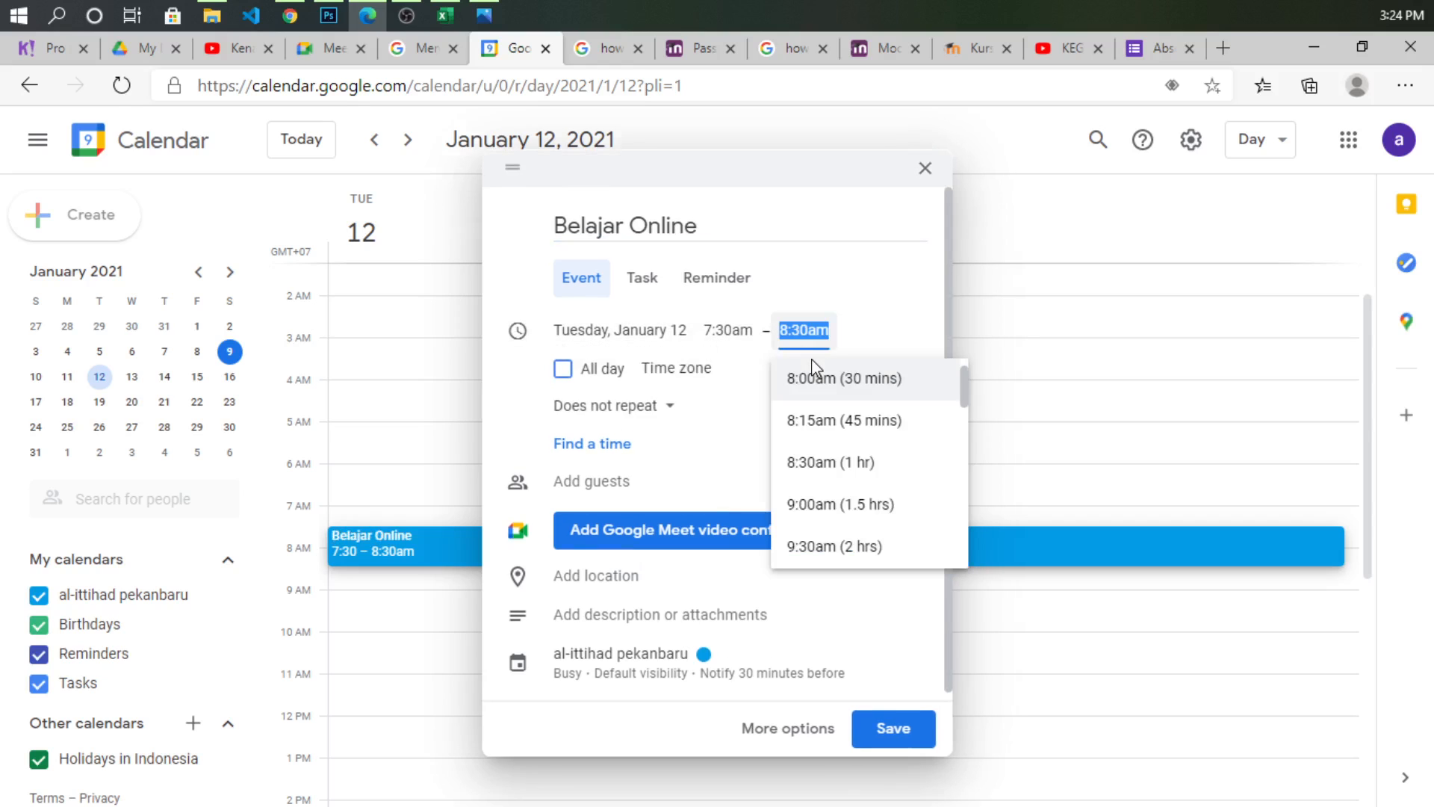
left_click(589, 372)
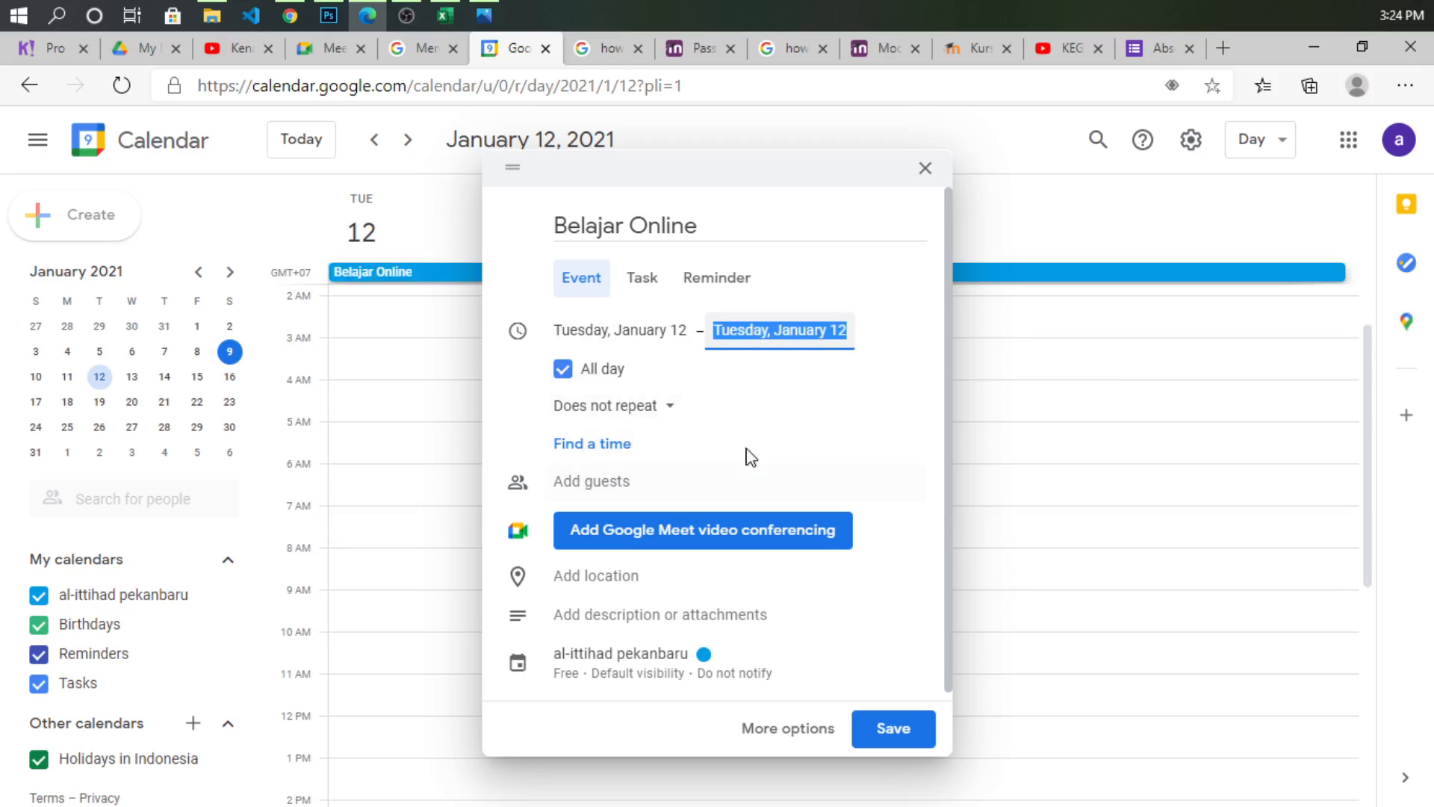
left_click(651, 407)
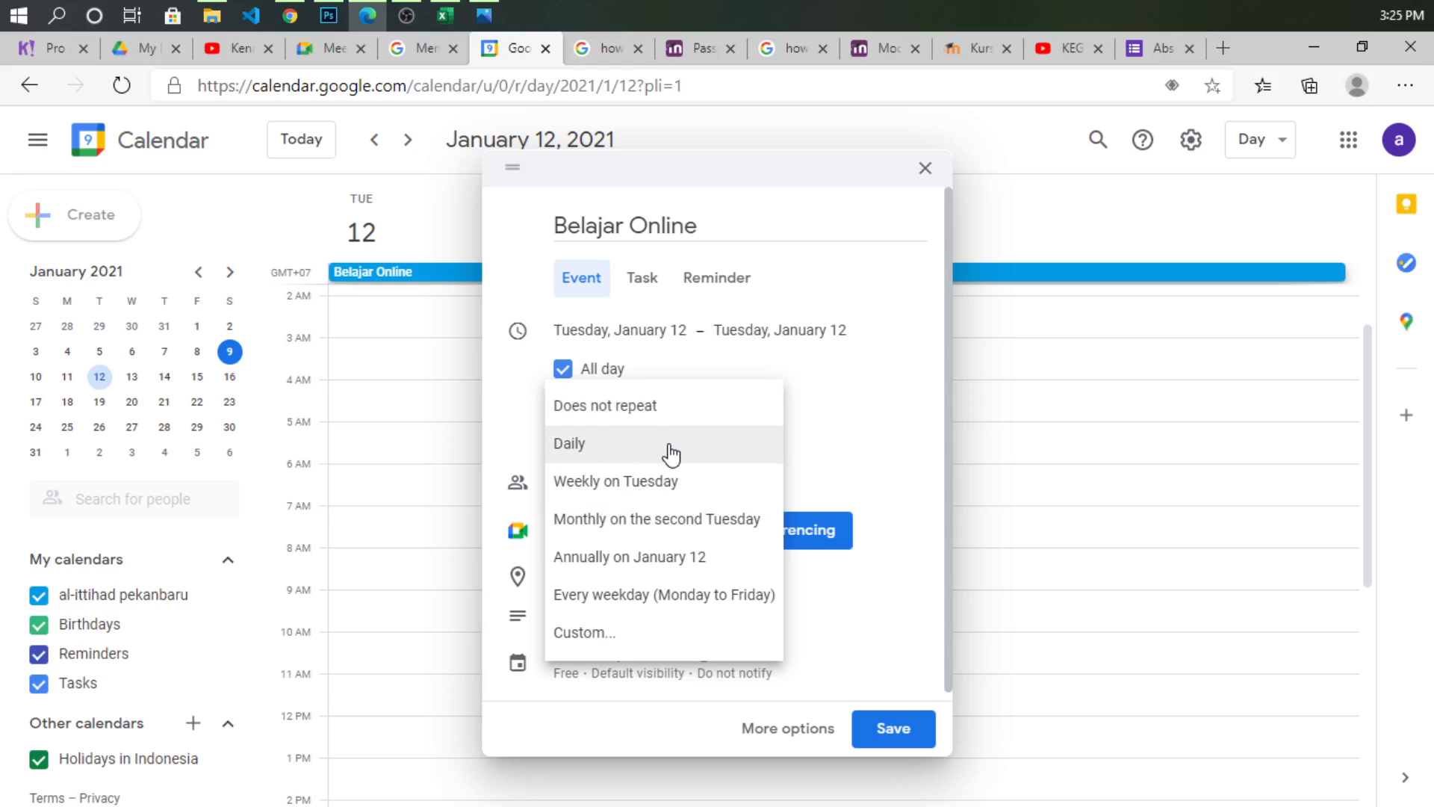
left_click(612, 450)
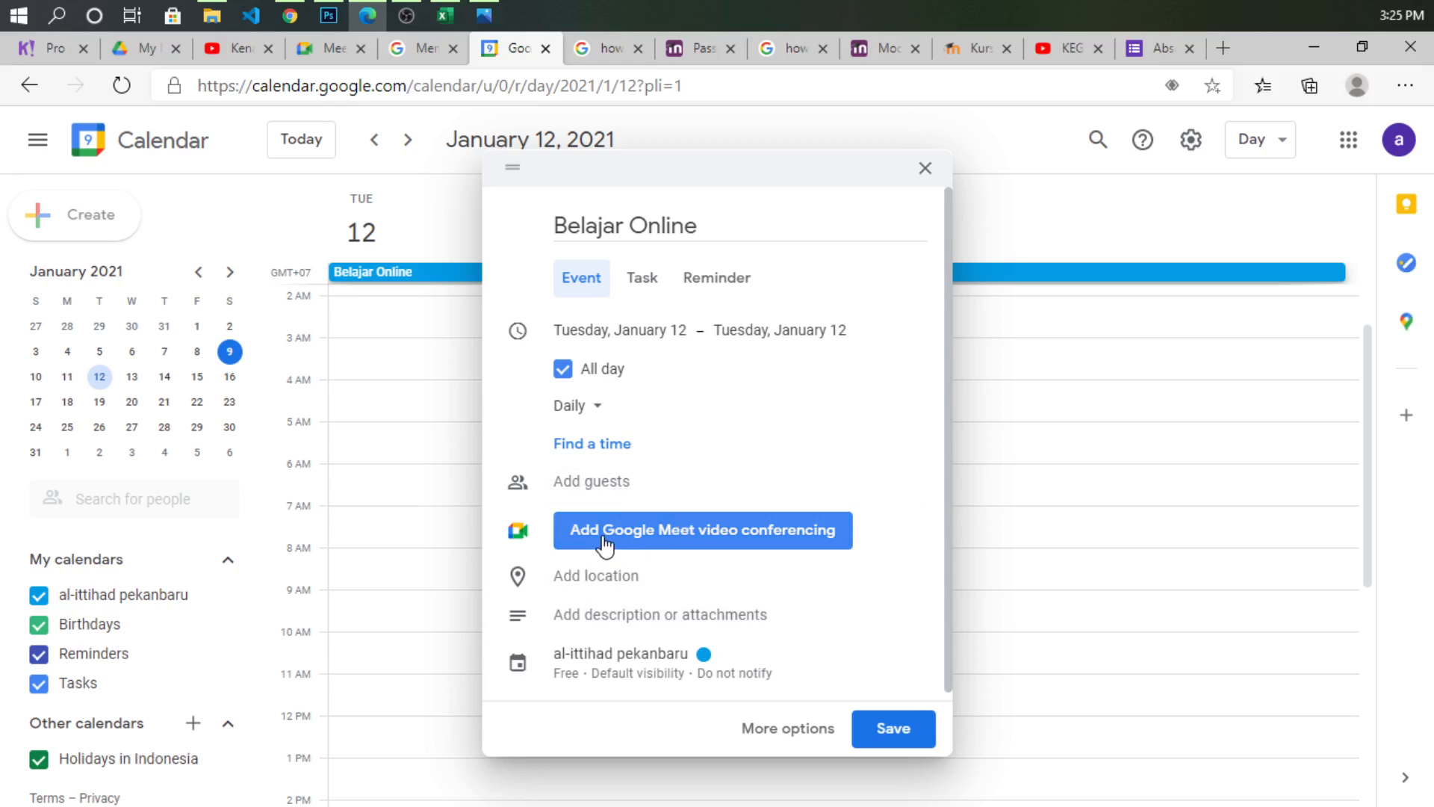
- Add Google Meet video conferencing to the event, copy its meeting link and save the event
left_click(736, 544)
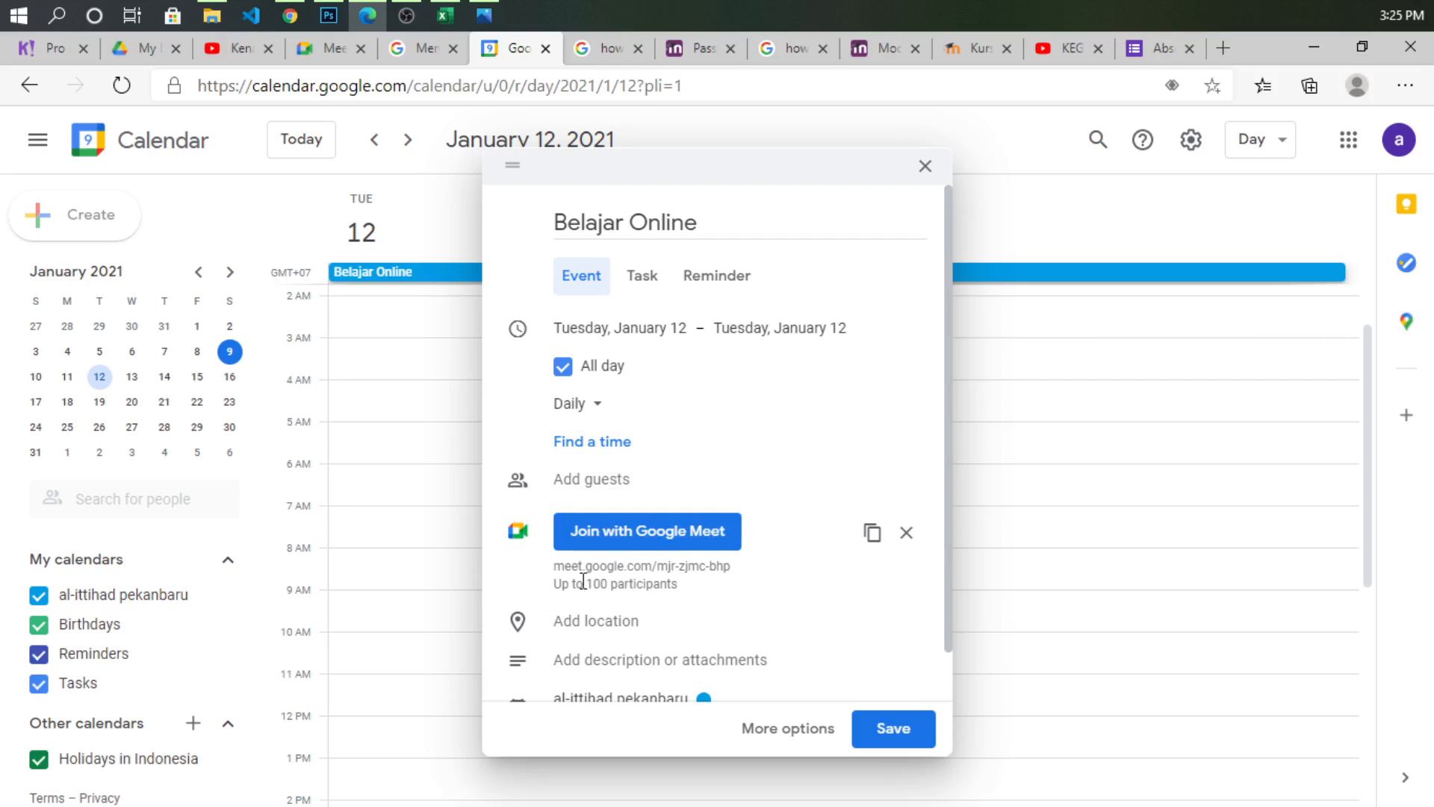
scroll(531, 596, "down", 1)
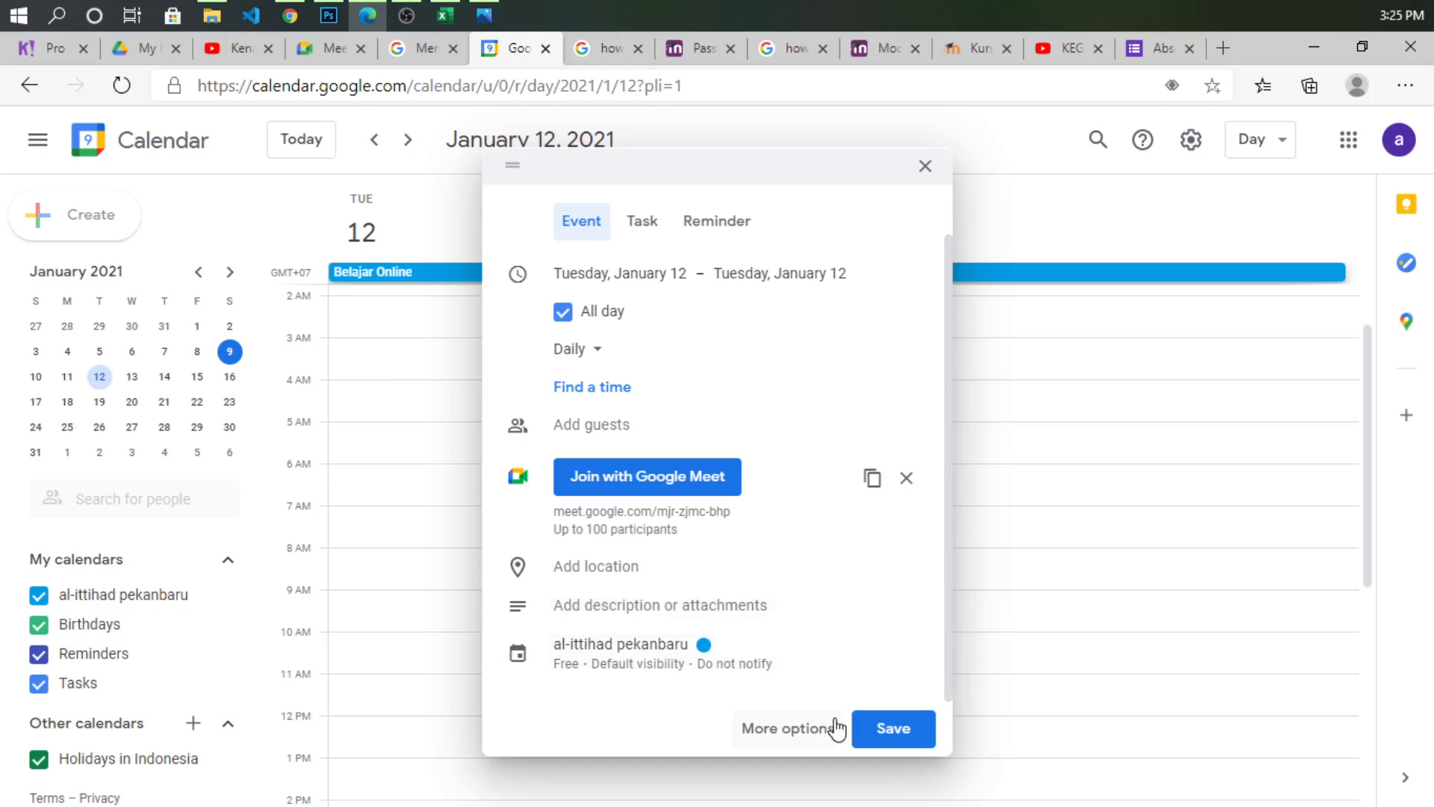
left_click(873, 486)
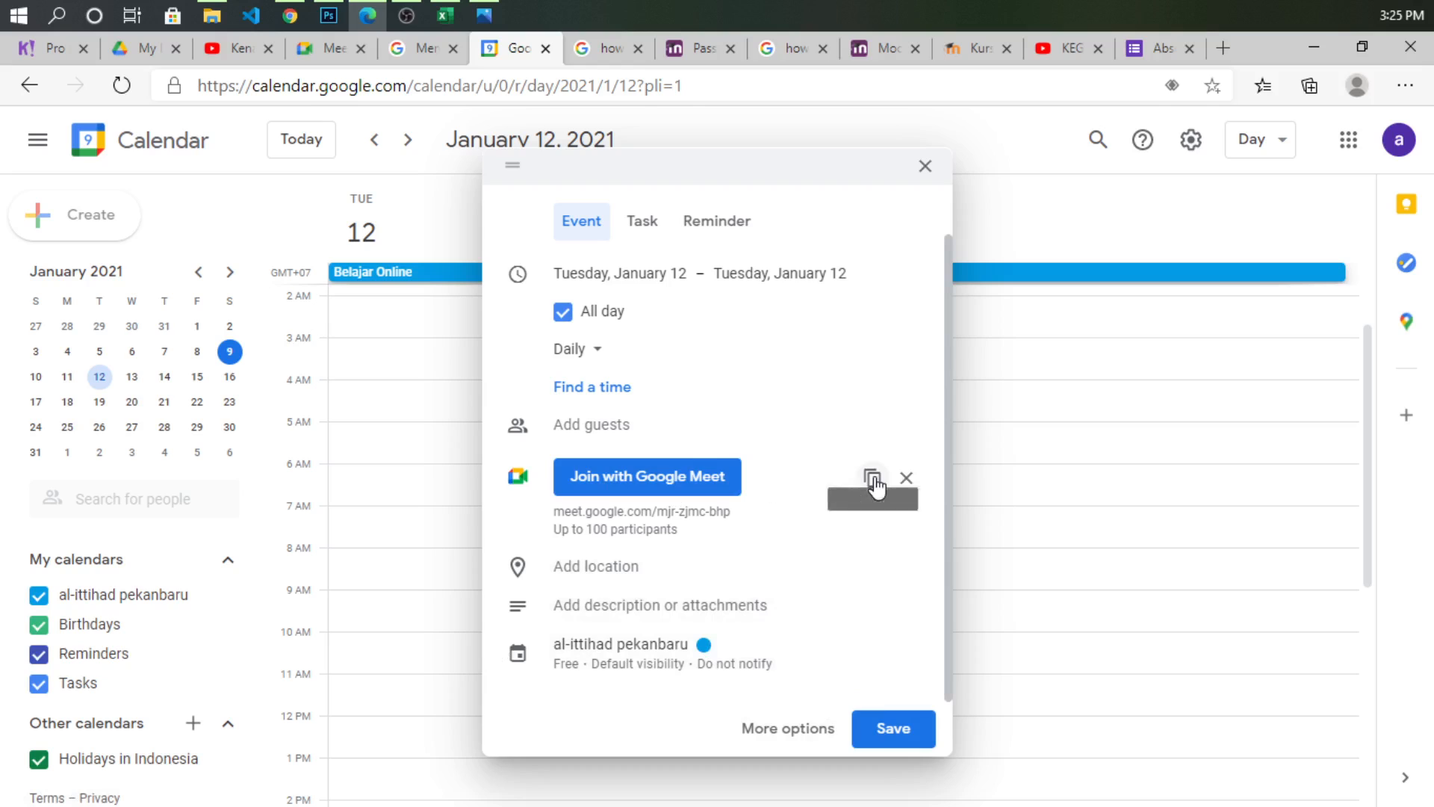
left_click(895, 731)
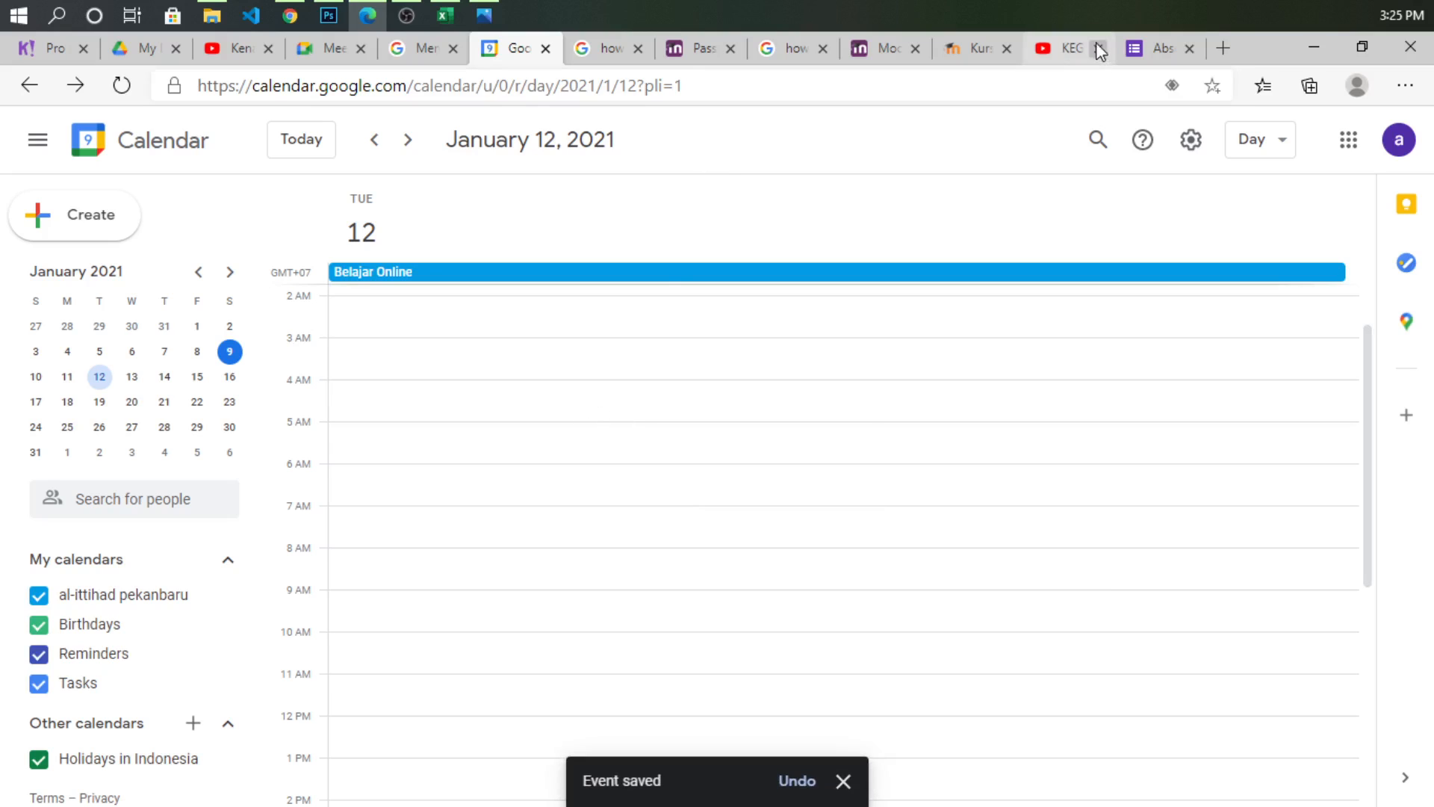
- Switch back to the Moodle course and add a new URL resource to Topic 1
left_click(975, 49)
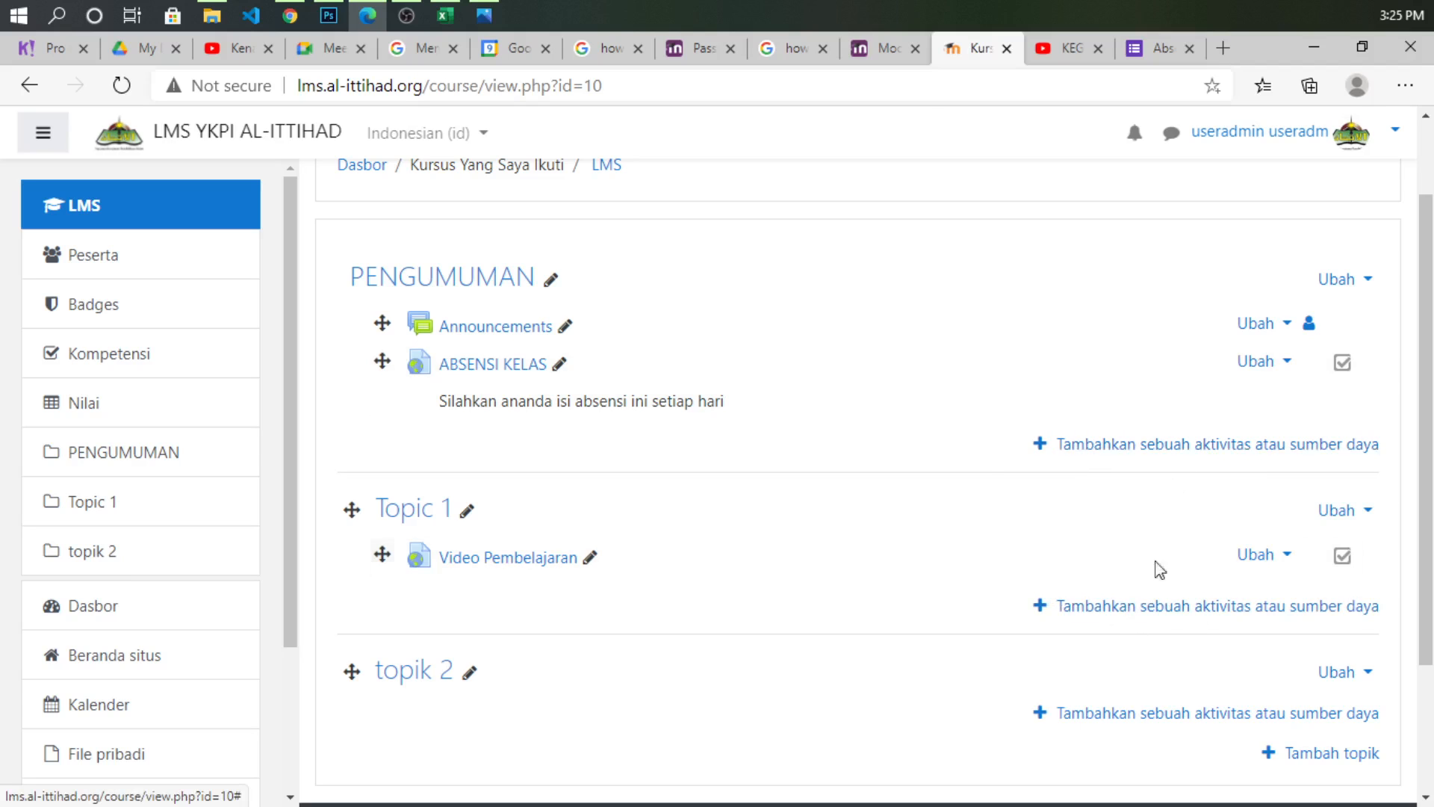
left_click(1142, 607)
scroll(583, 580, "down", 5)
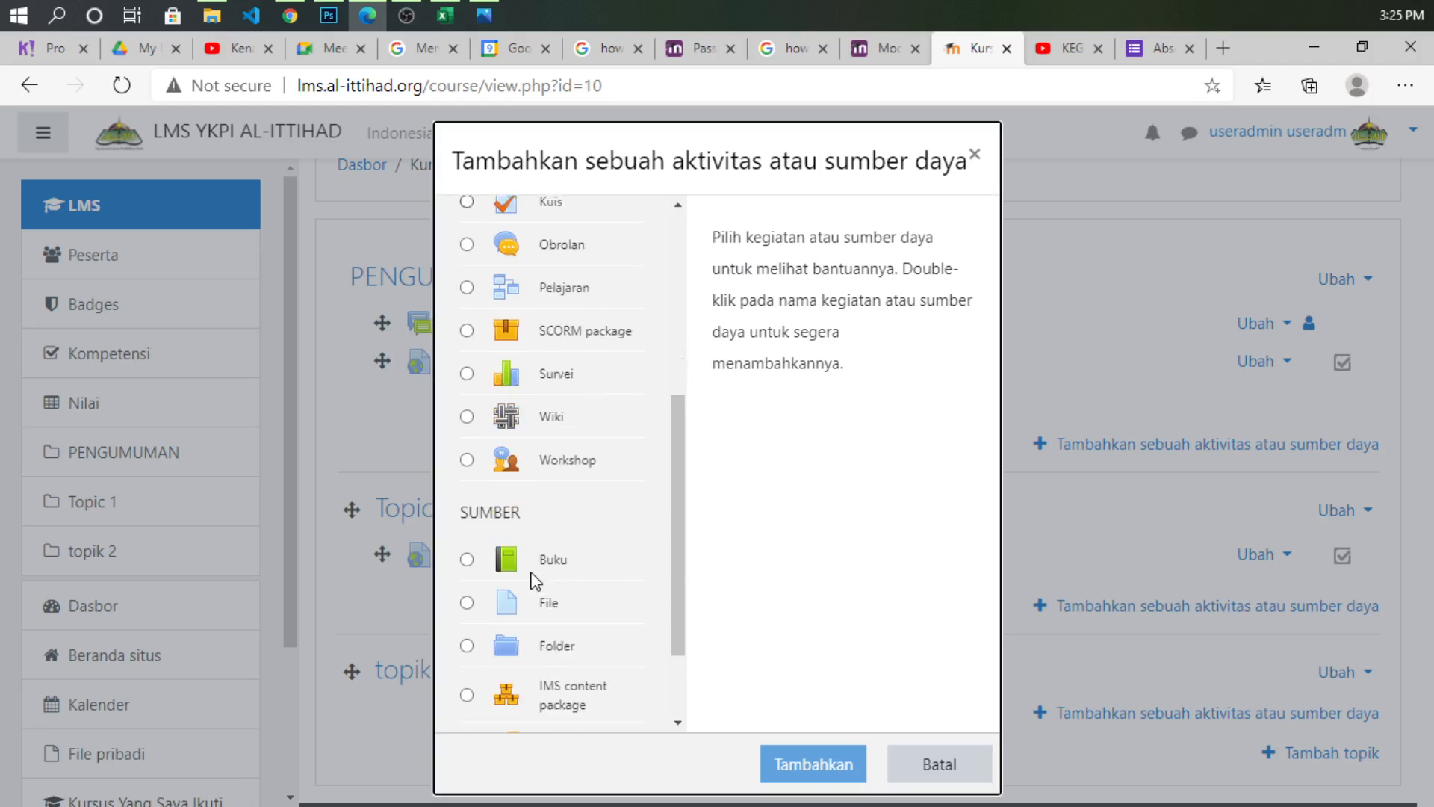
left_click(567, 712)
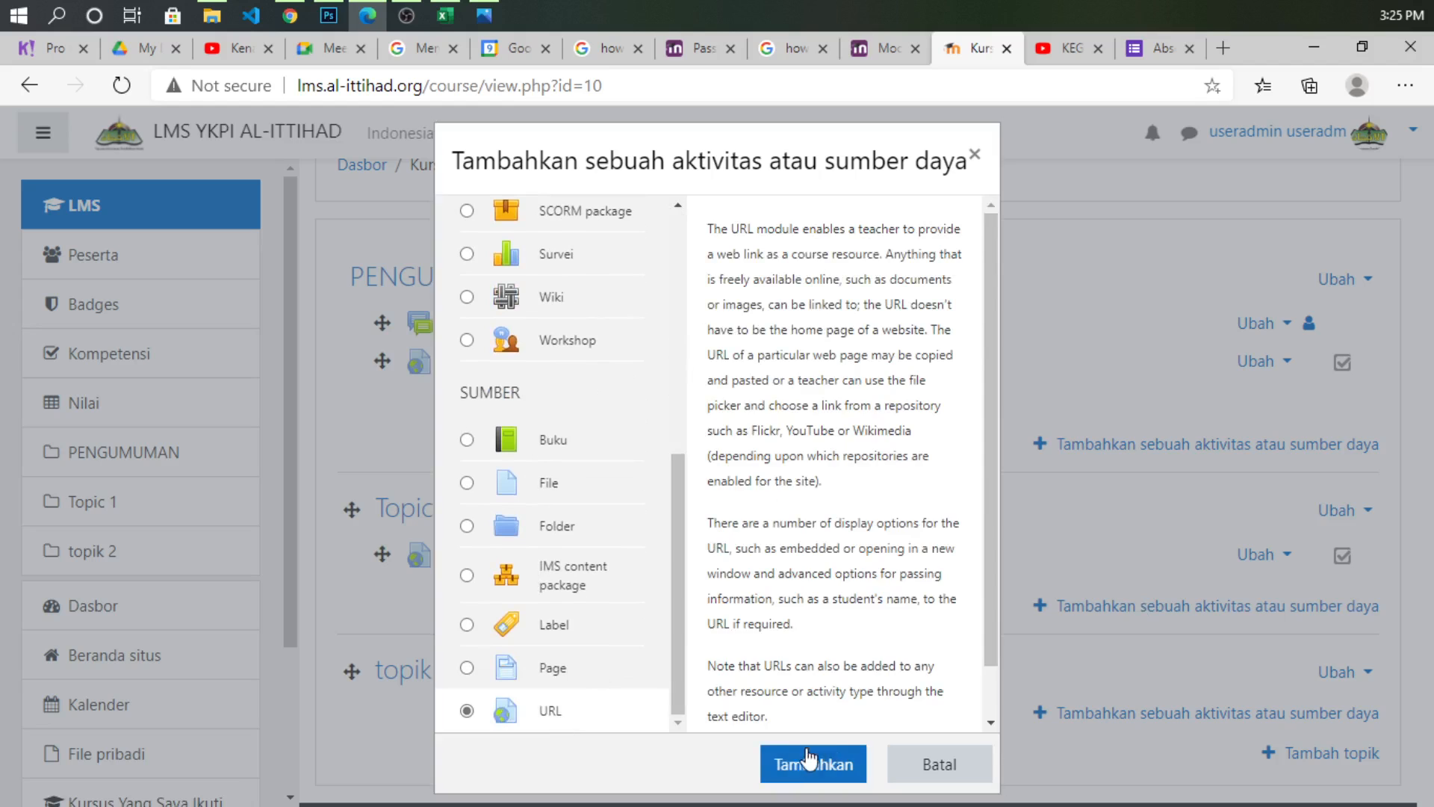
left_click(794, 766)
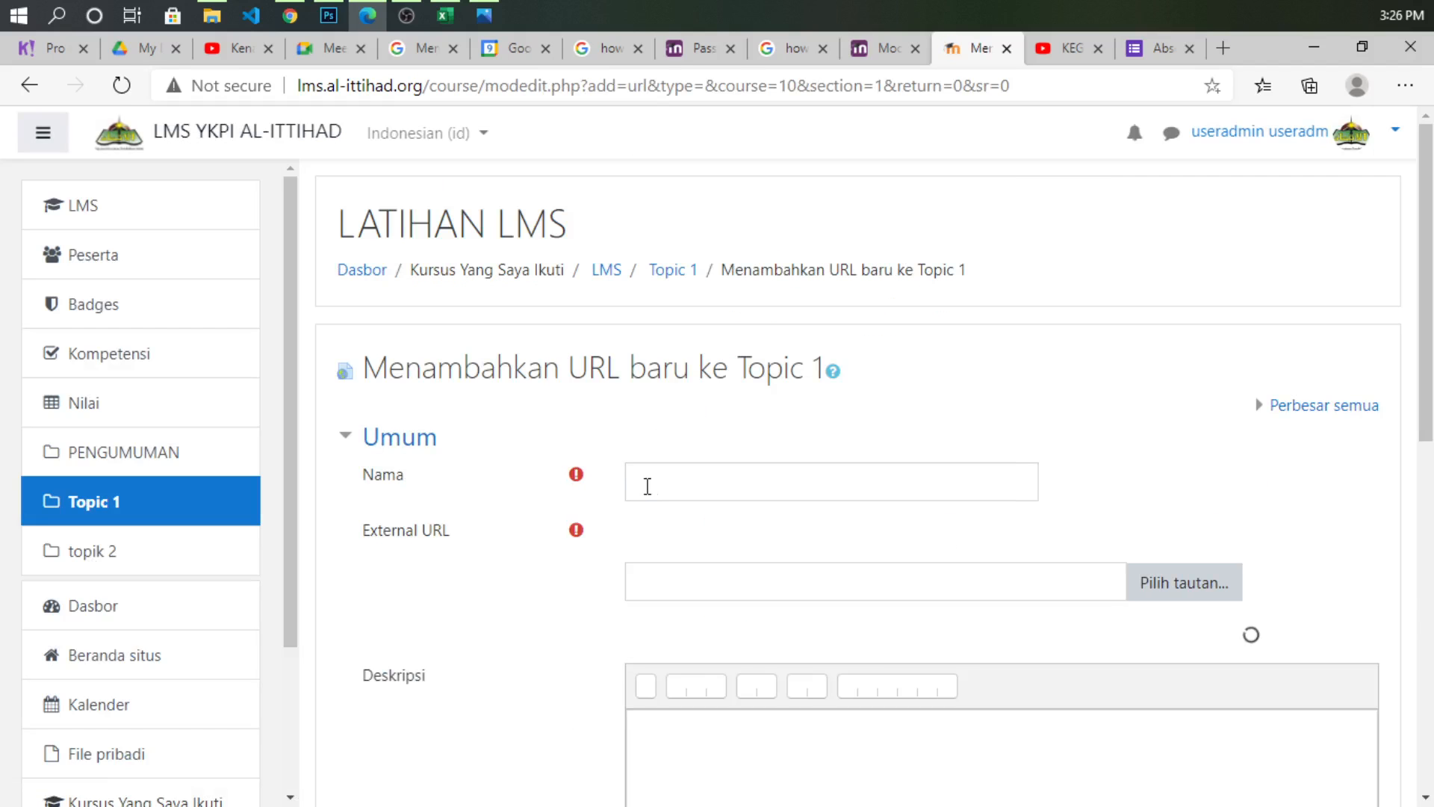
- Name the resource "LINK MEETING TIAP JAM 10:00" and paste the copied Google Meet link as its external URL
left_click(654, 487)
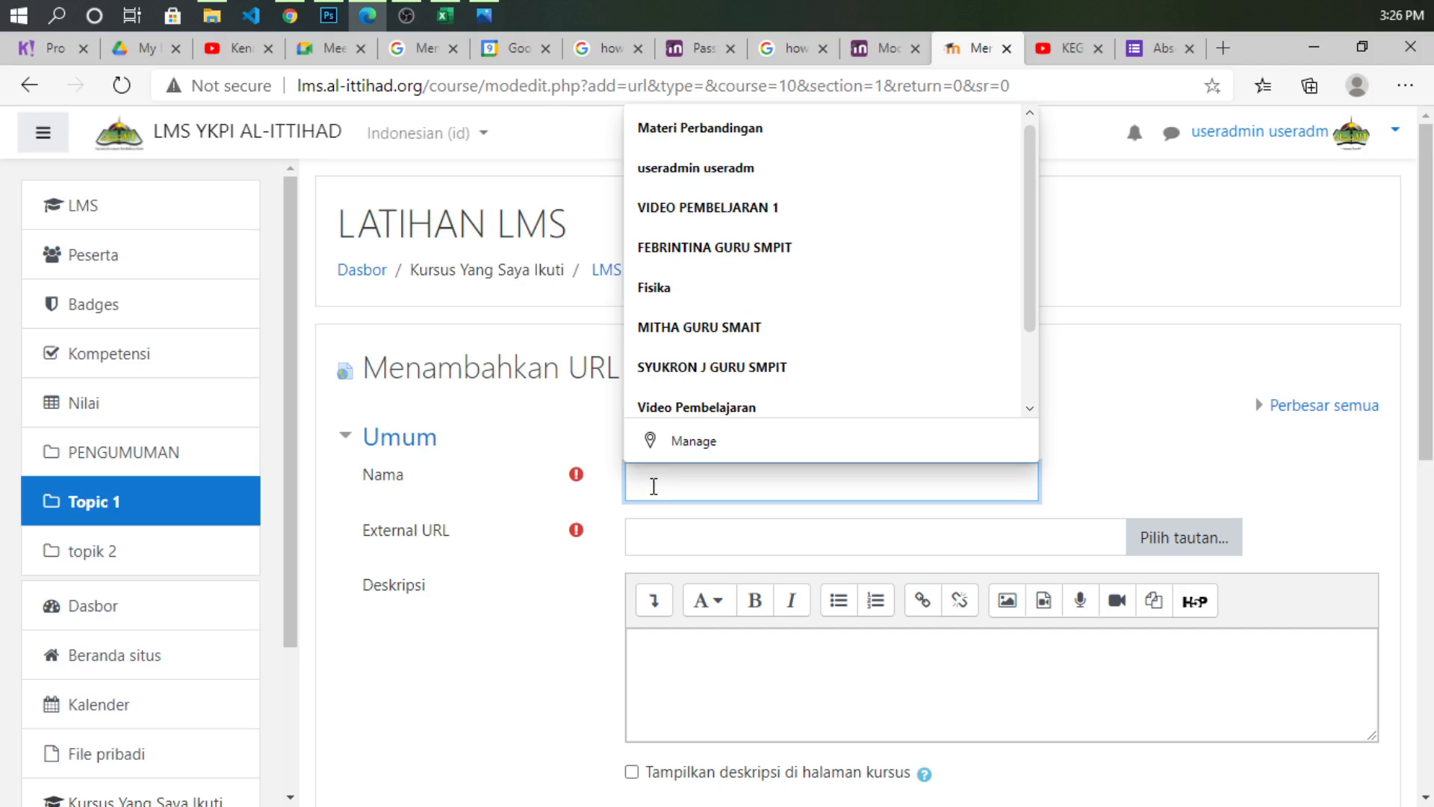
type("LIN")
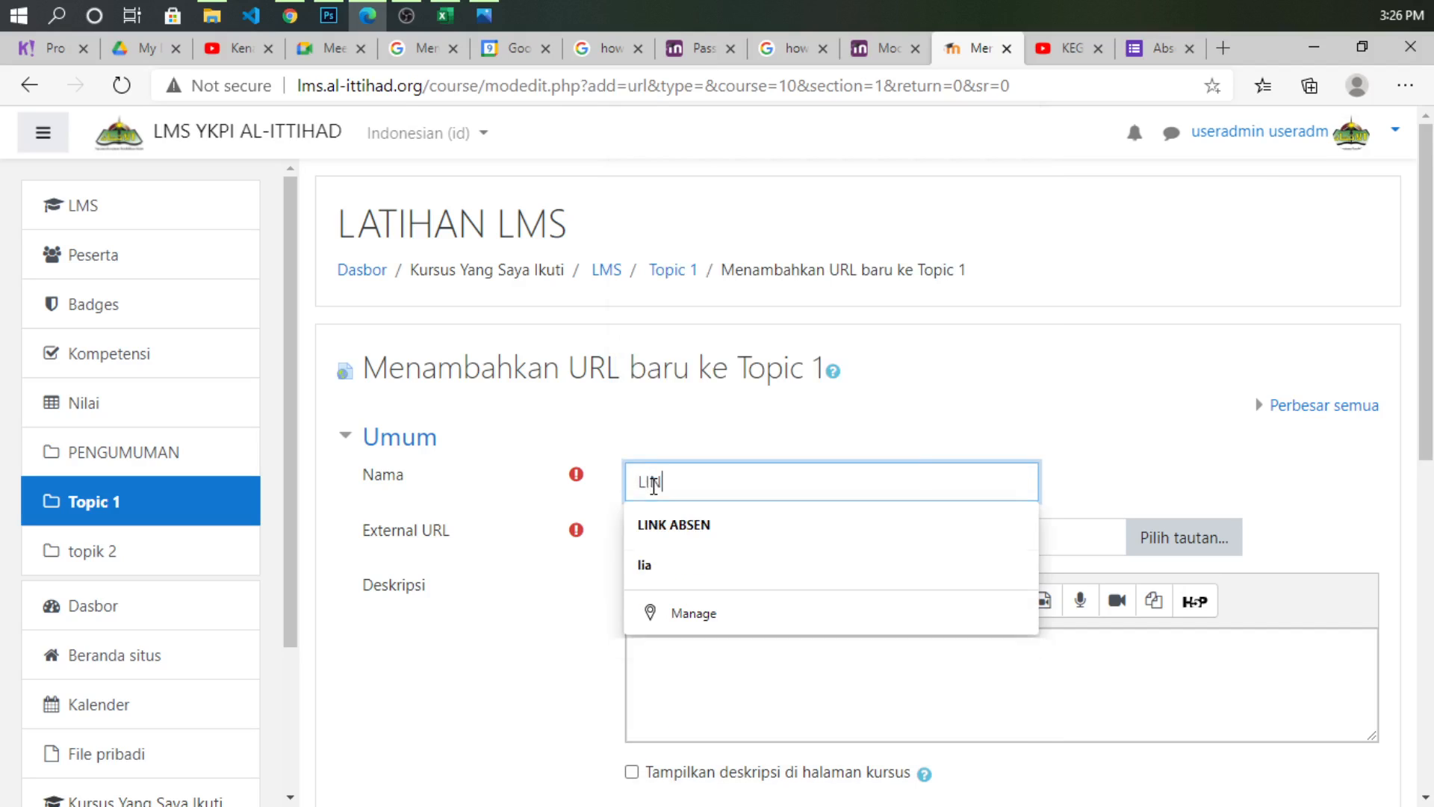
type("K MEETING TIAP JAM 10:00")
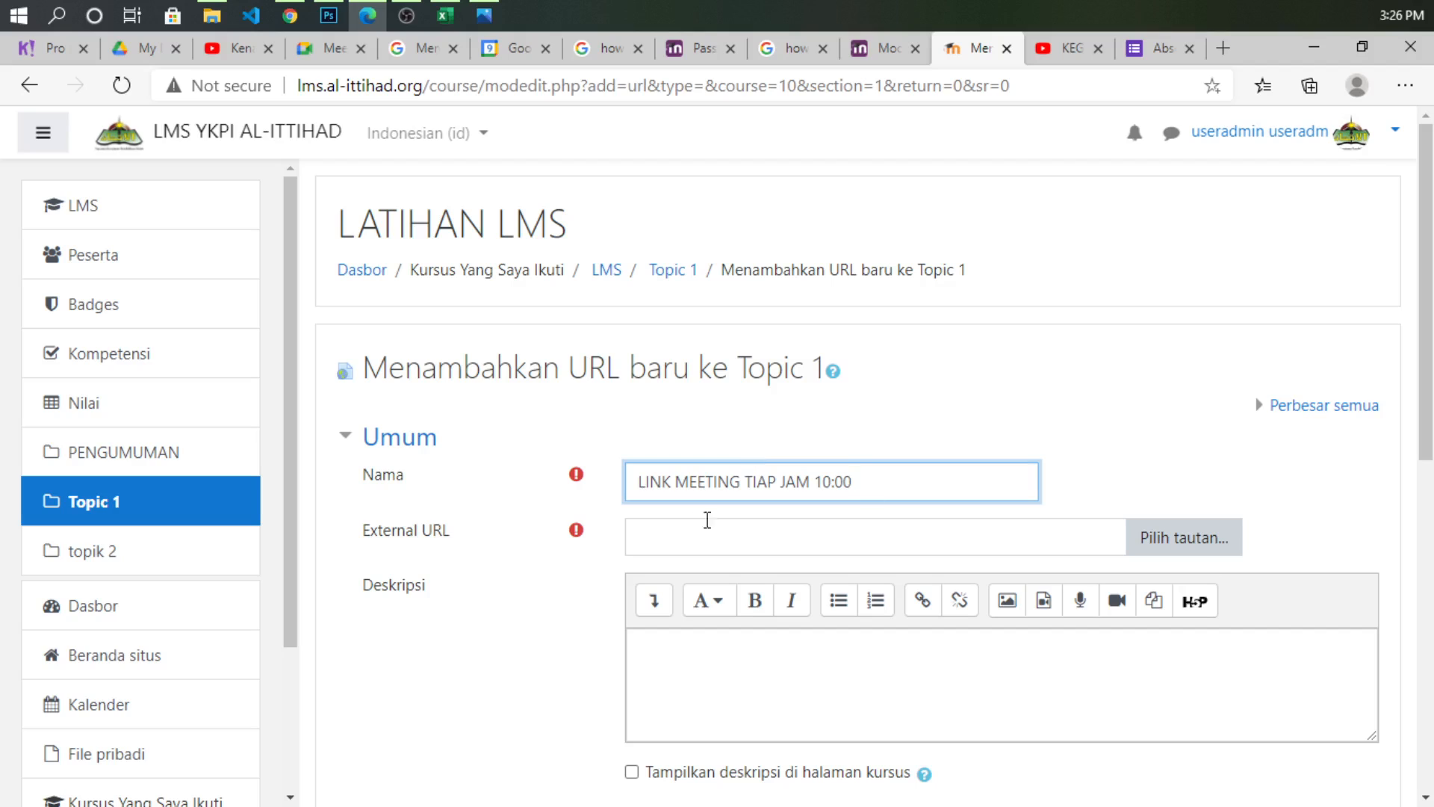
left_click(684, 539)
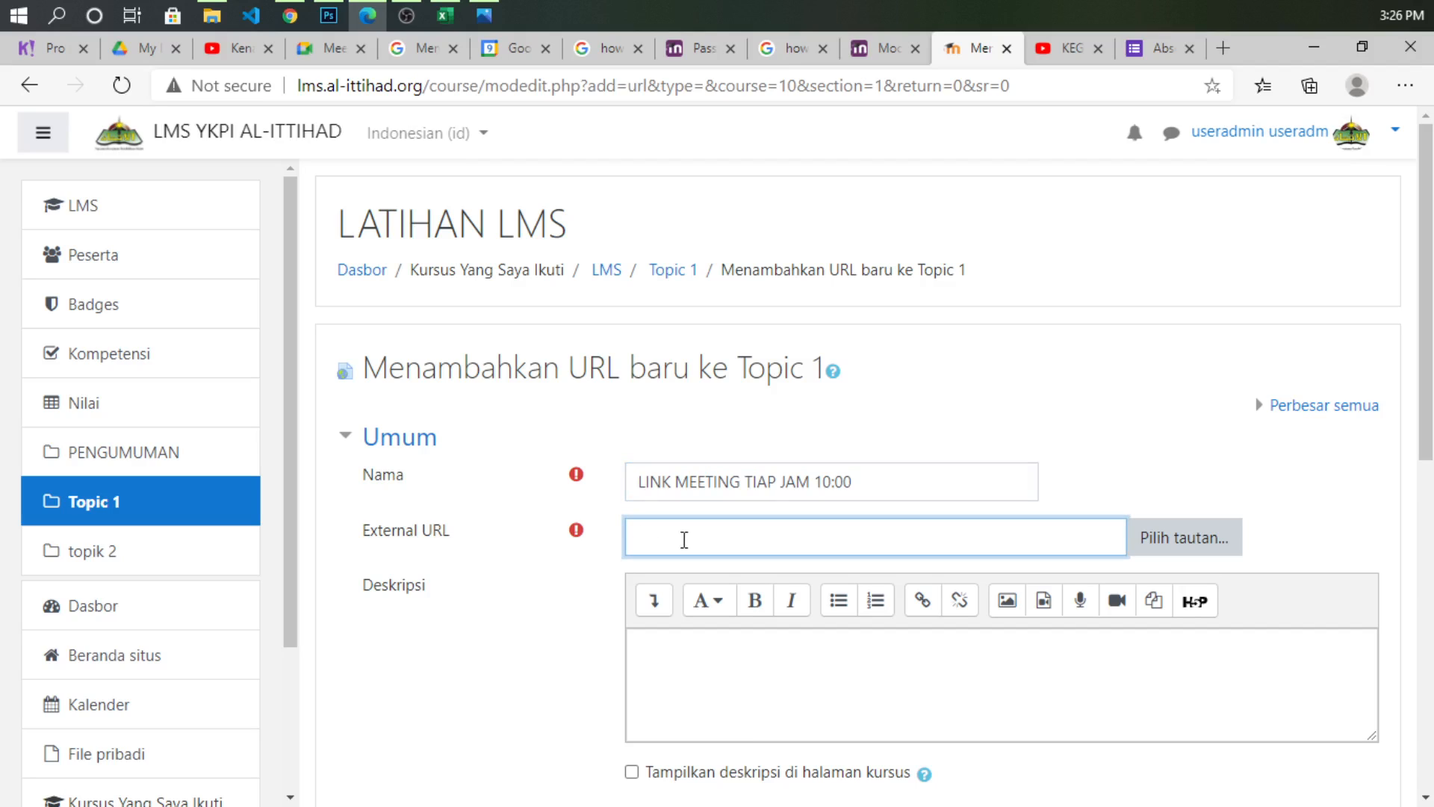
key("ctrl+v")
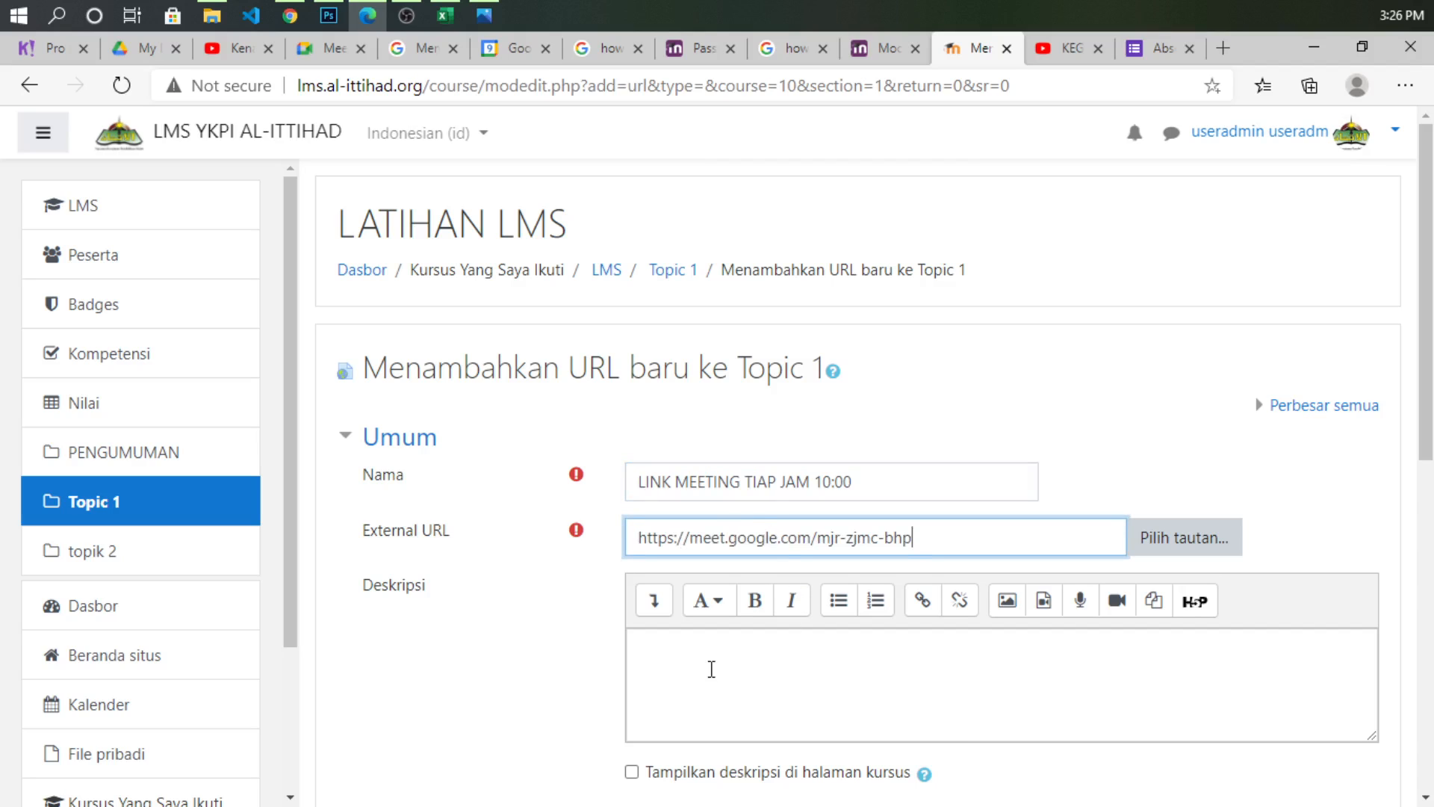
- Enter "Silahkan bergabung setiap hari jam 10.00. kita virtual meeting" as the URL resource's description
left_click(712, 669)
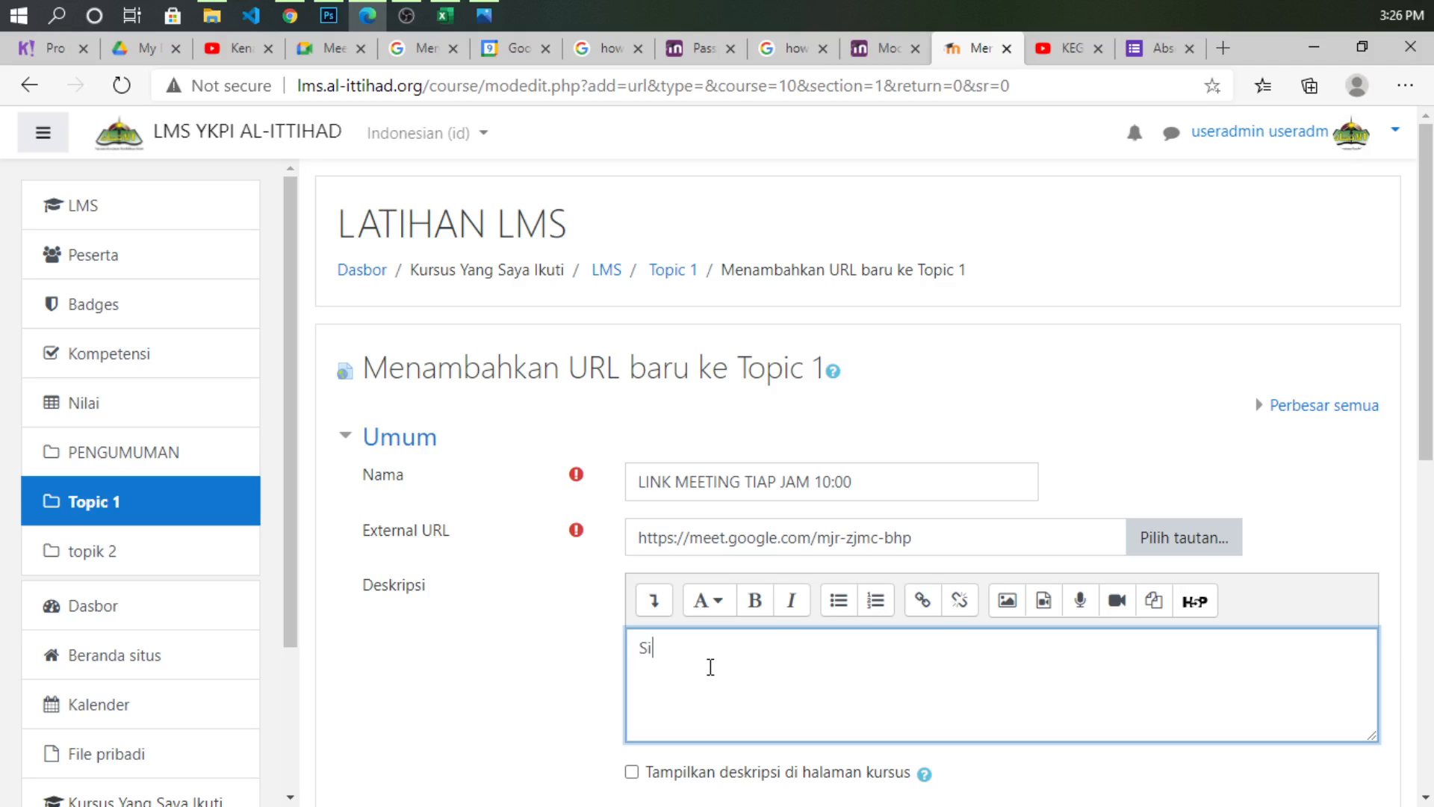
type("Silahkan berg")
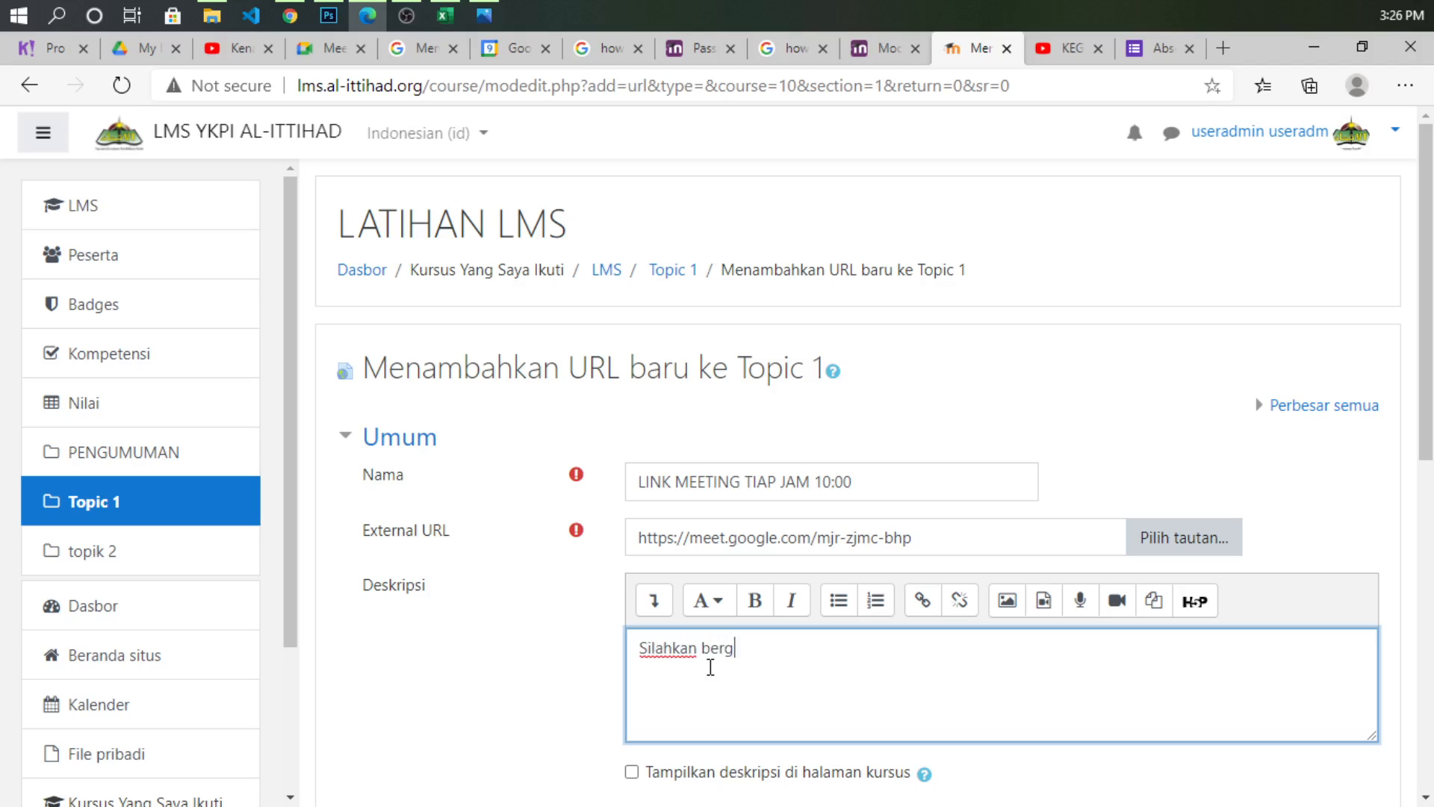
type("abu")
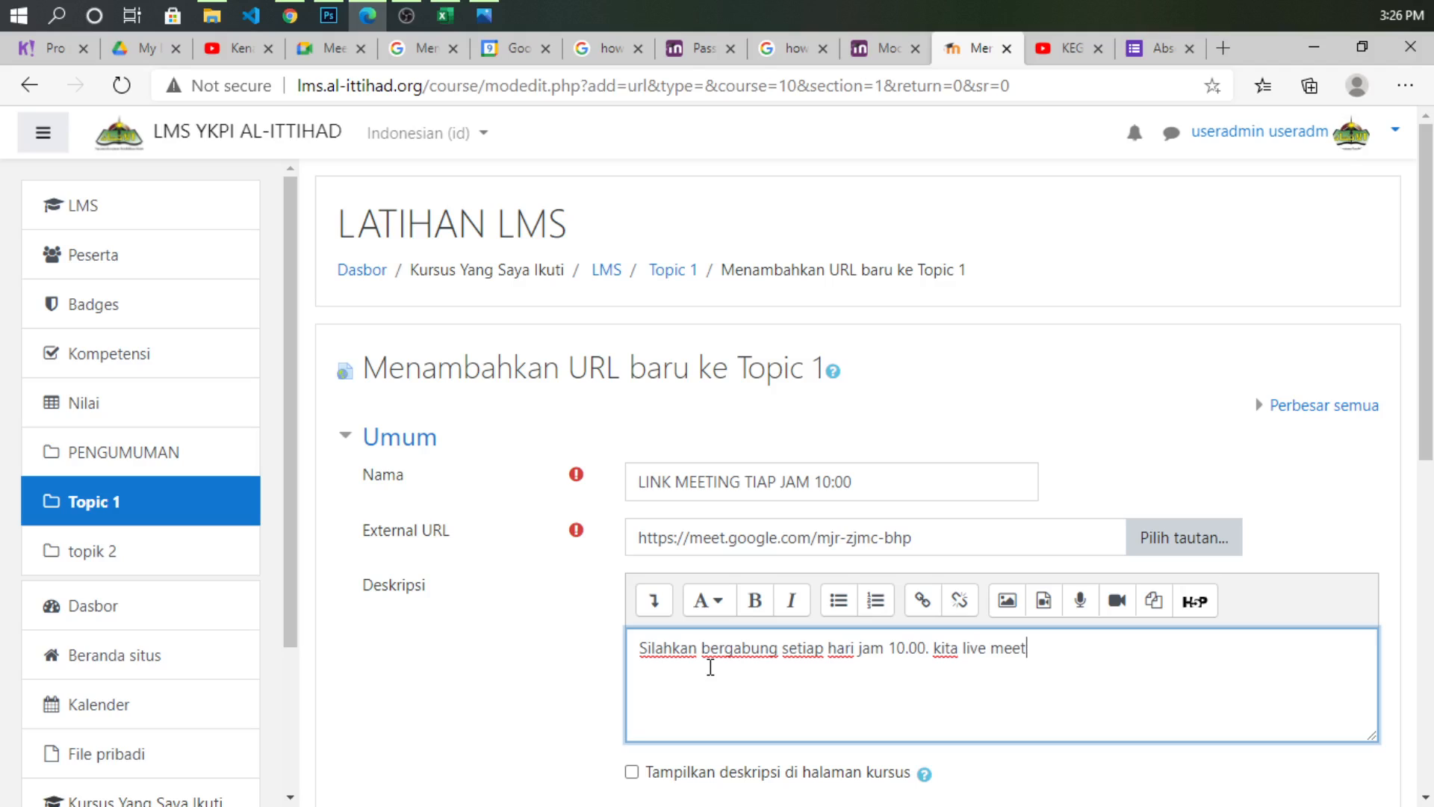
key("BackSpace")
key("BackSpace")
key("BackSpace")
key("BackSpace")
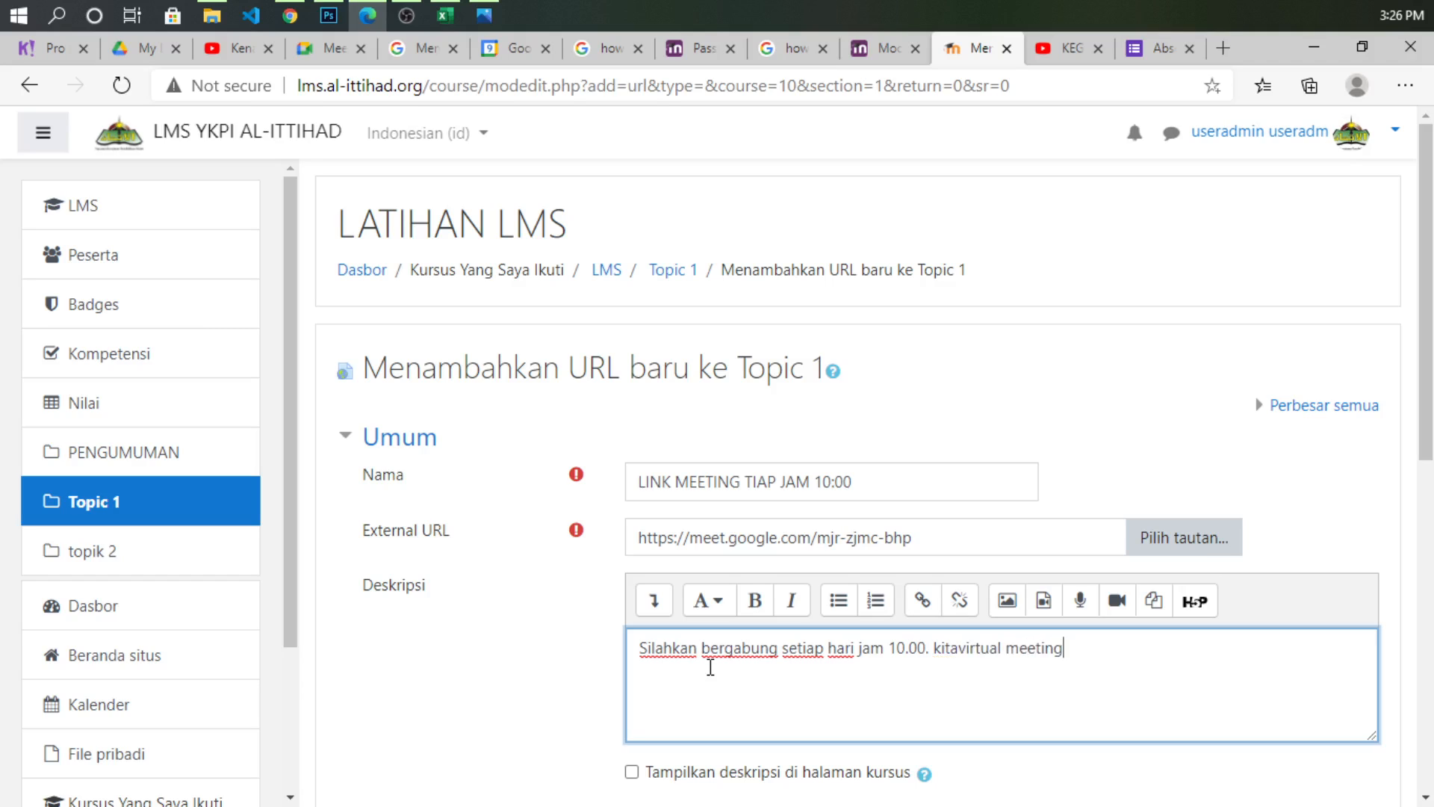
left_click(960, 648)
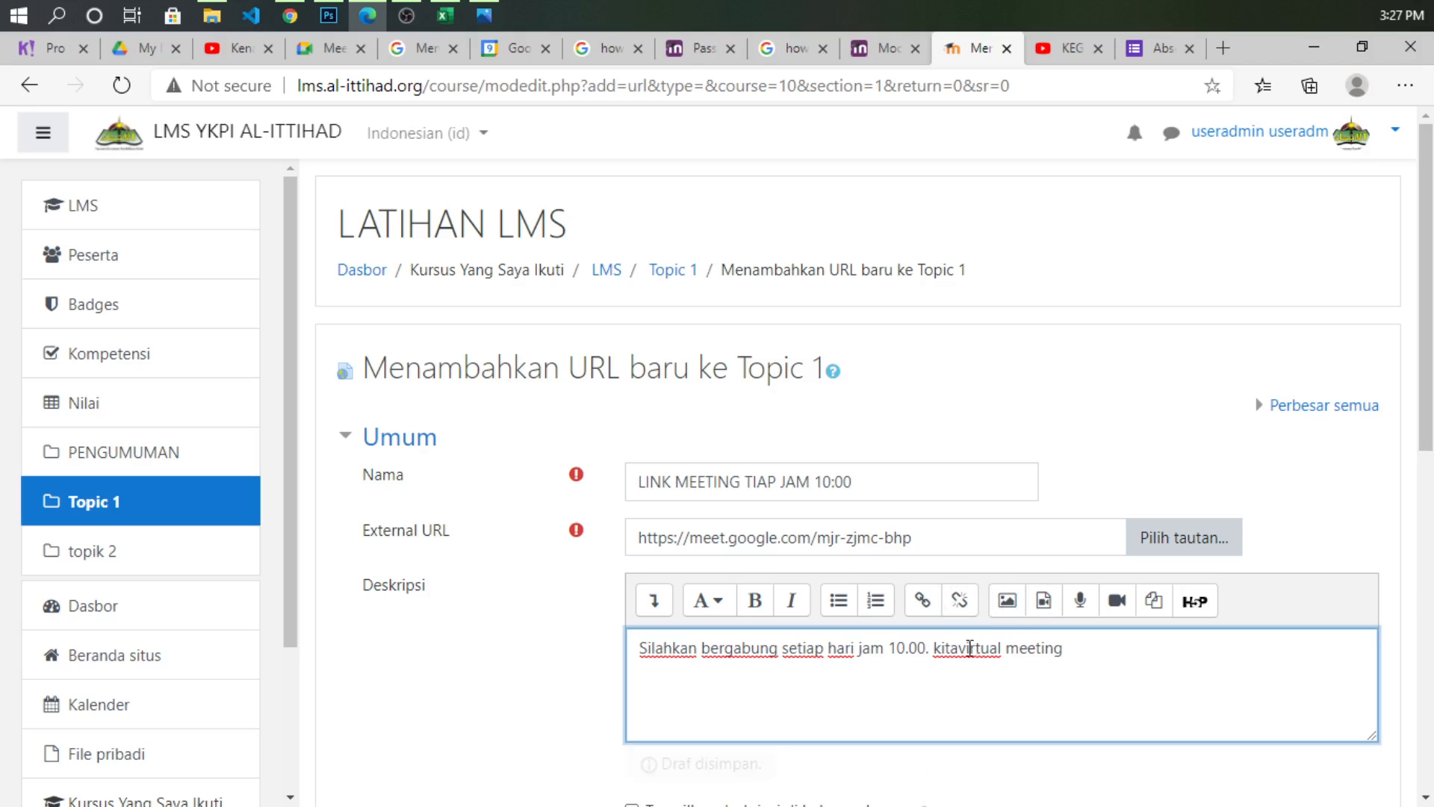
- Enable showing the description on the course page, check the display settings, and save and display the resource
scroll(595, 710, "down", 3)
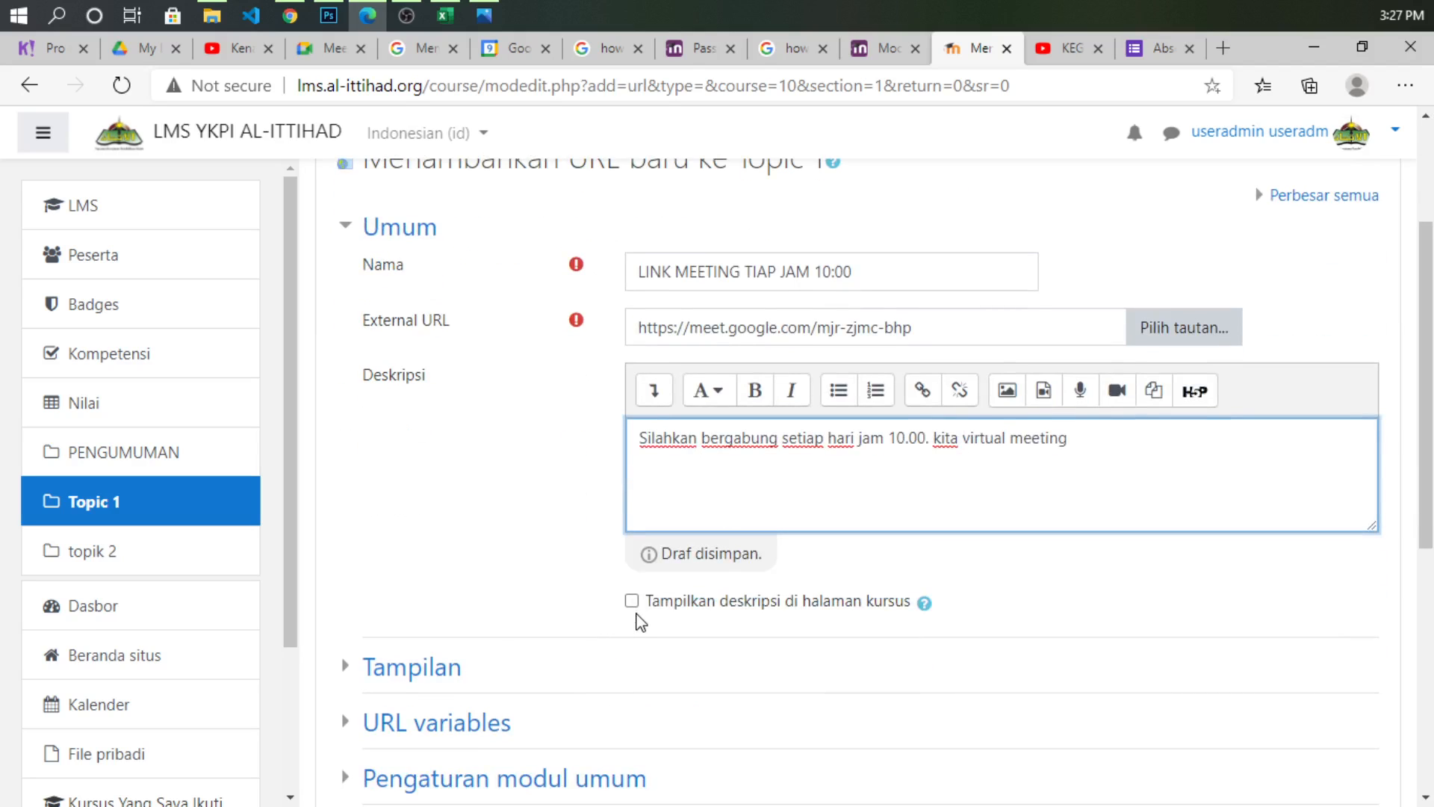
left_click(628, 605)
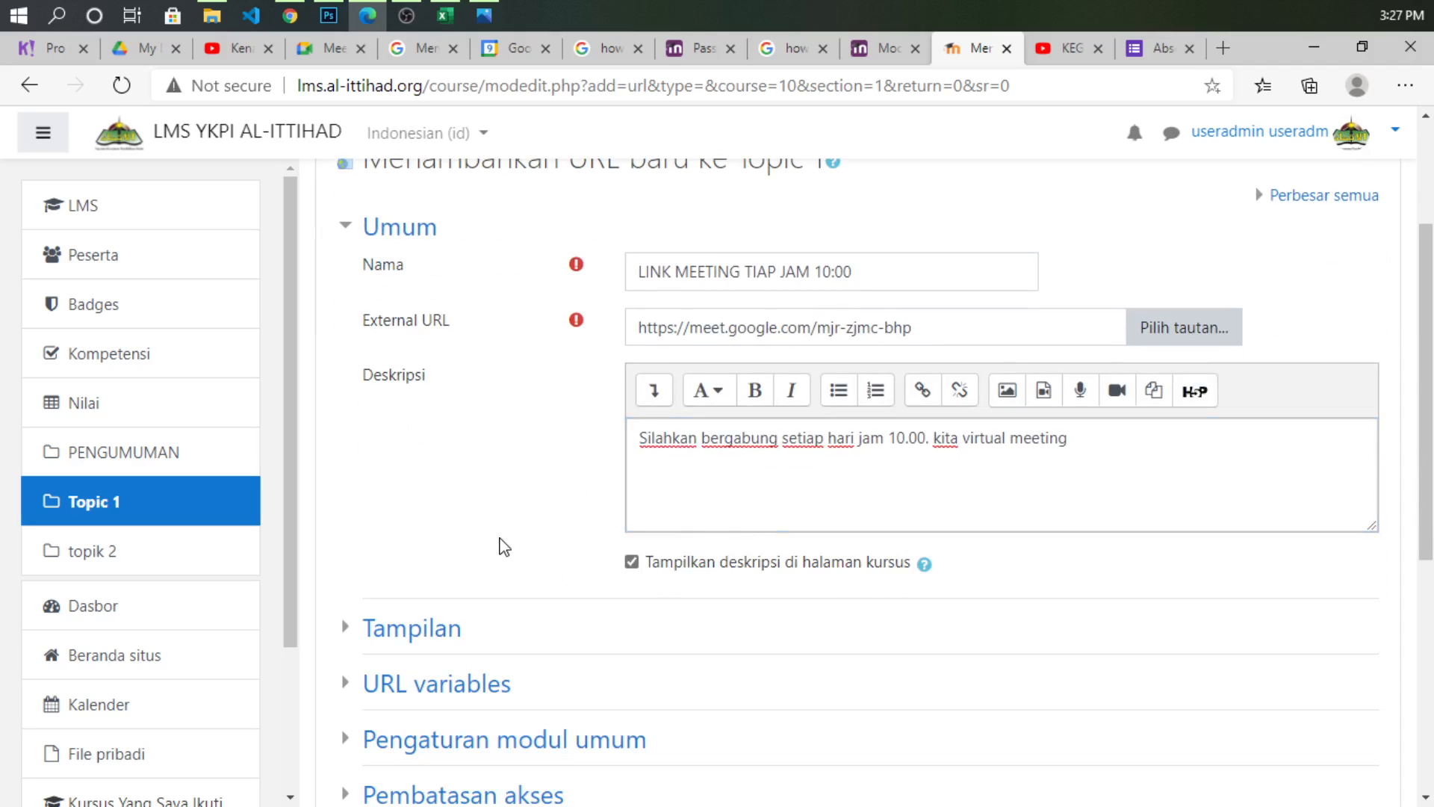
scroll(513, 537, "up", 1)
scroll(528, 470, "down", 4)
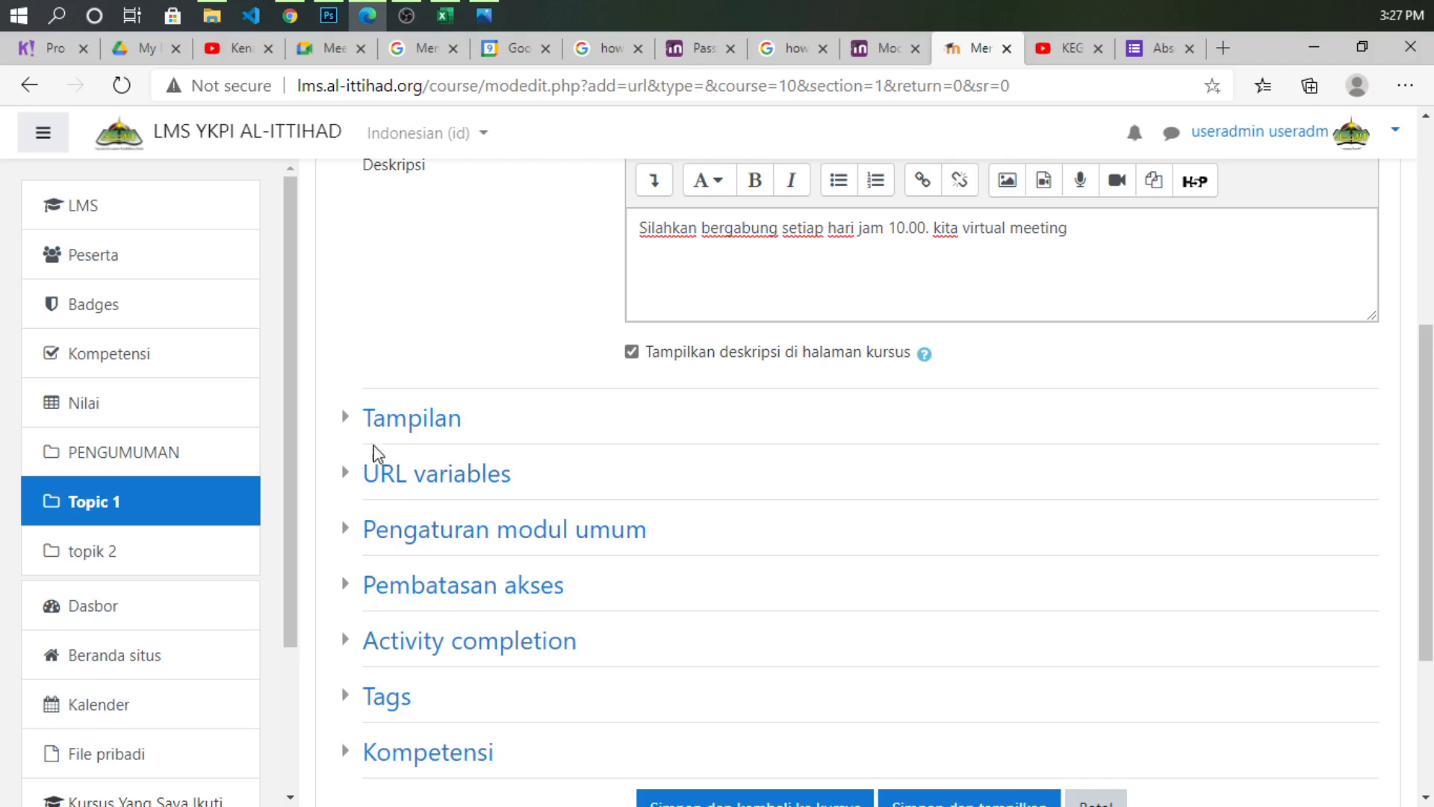
left_click(354, 432)
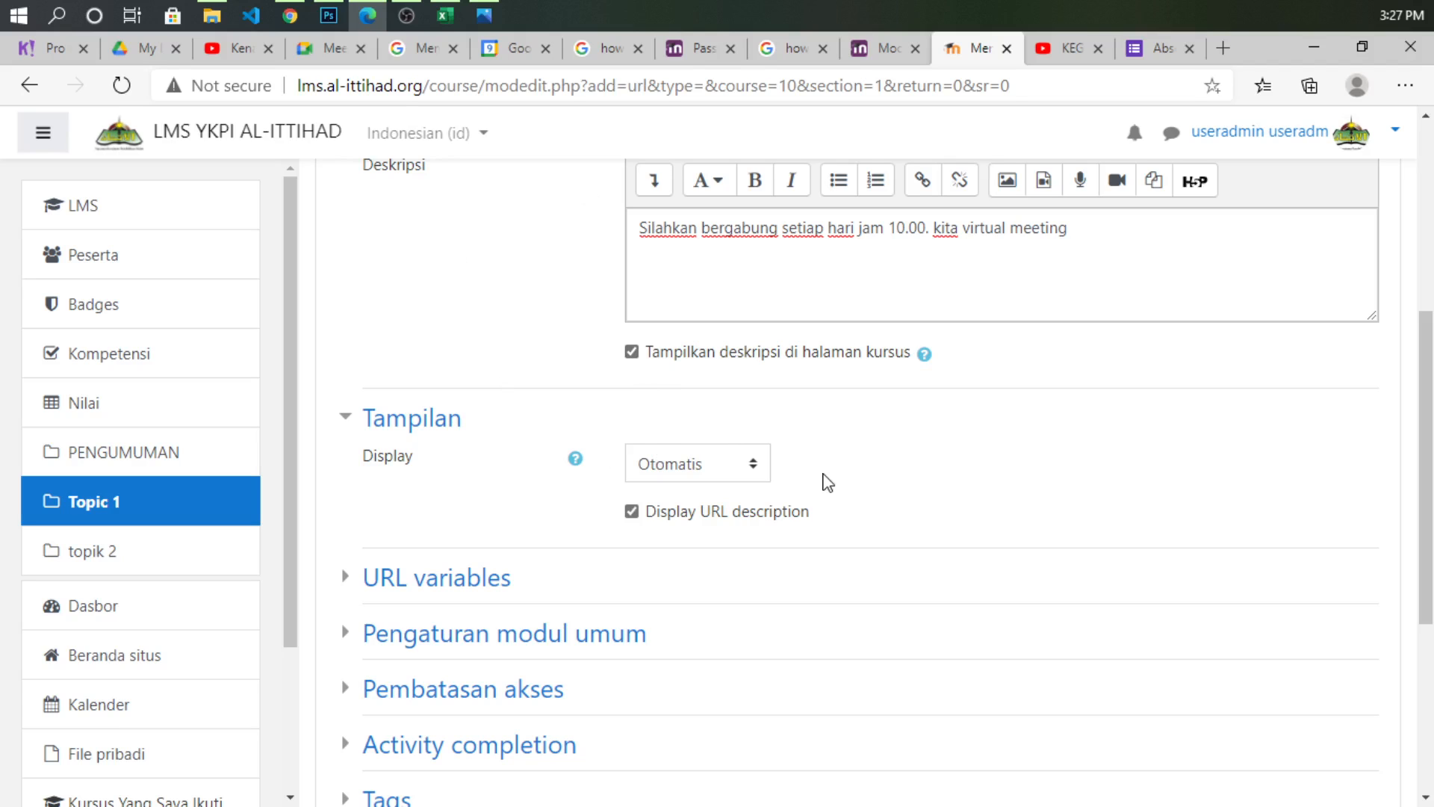
scroll(587, 416, "down", 3)
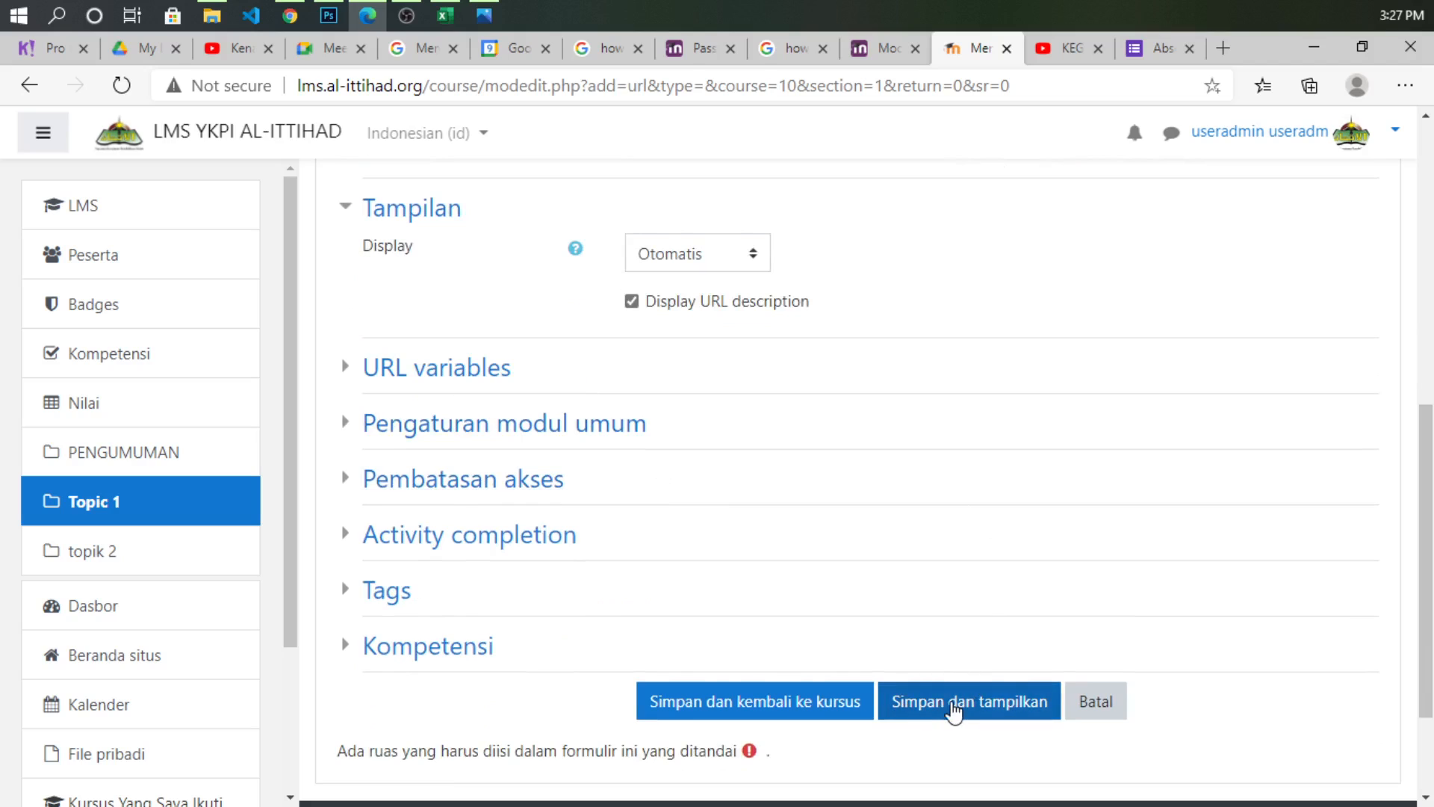
left_click(952, 706)
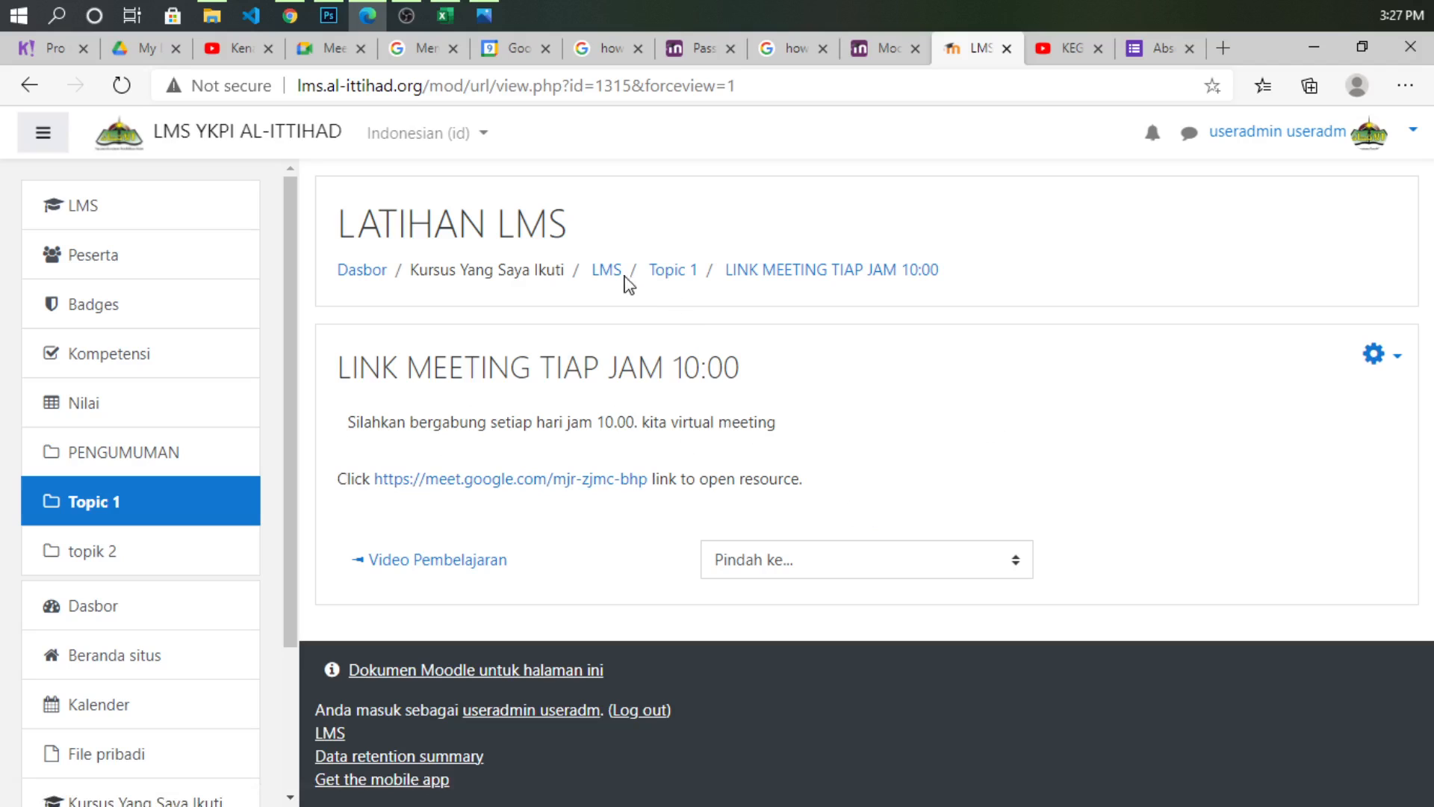
- Return to the LATIHAN LMS course page and review the URL resources under PENGUMUMAN and Topic 1
left_click(607, 270)
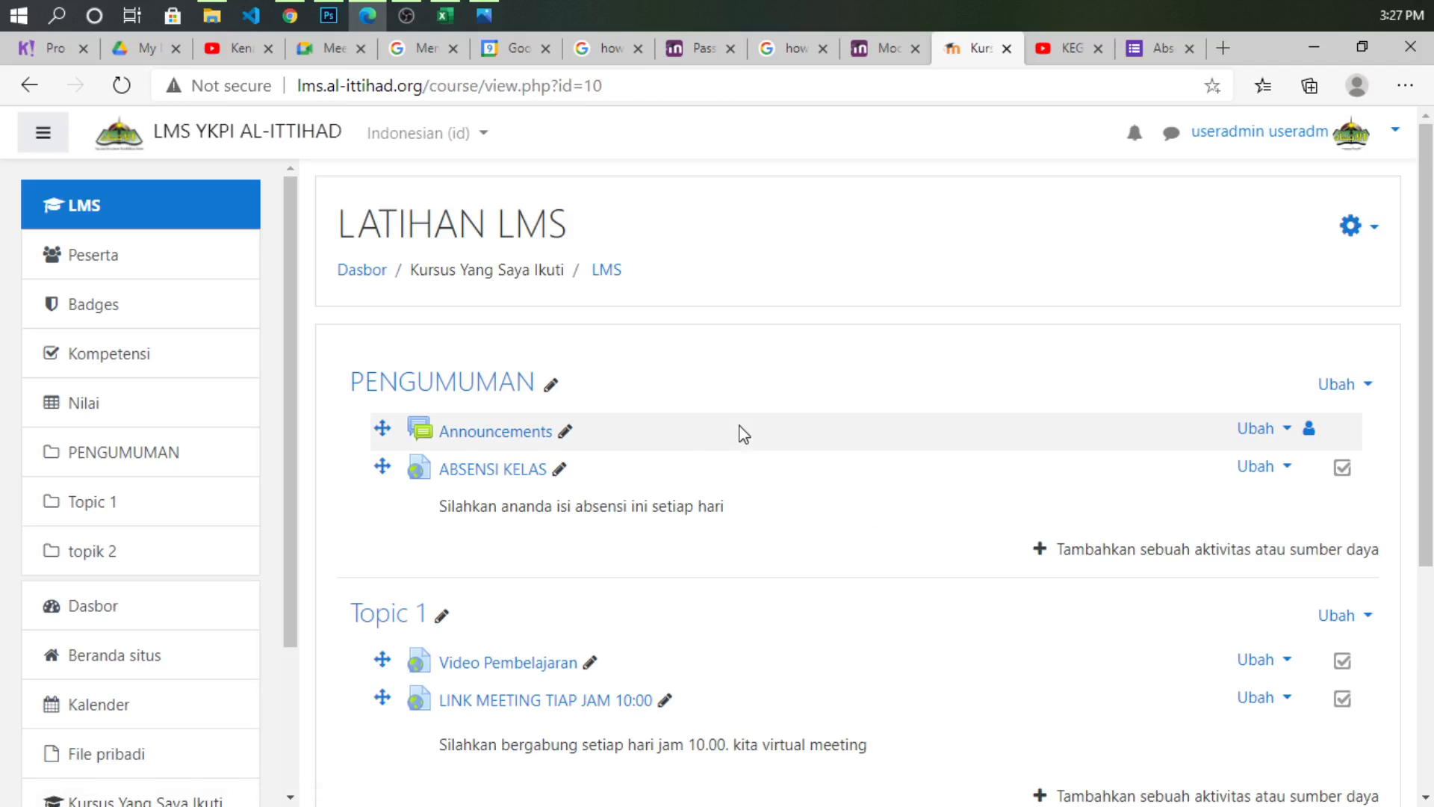
scroll(743, 434, "down", 3)
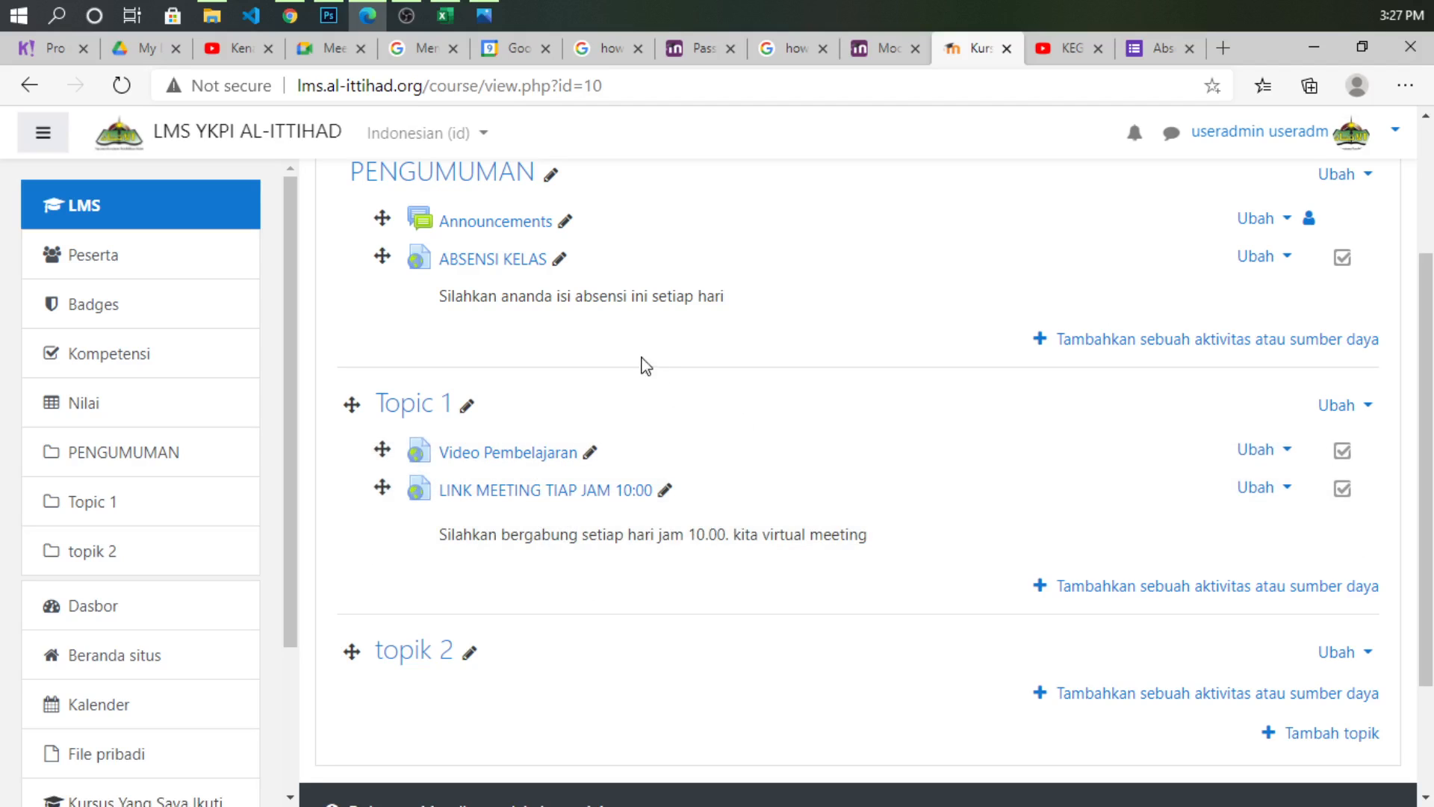
scroll(348, 363, "up", 3)
scroll(523, 583, "down", 3)
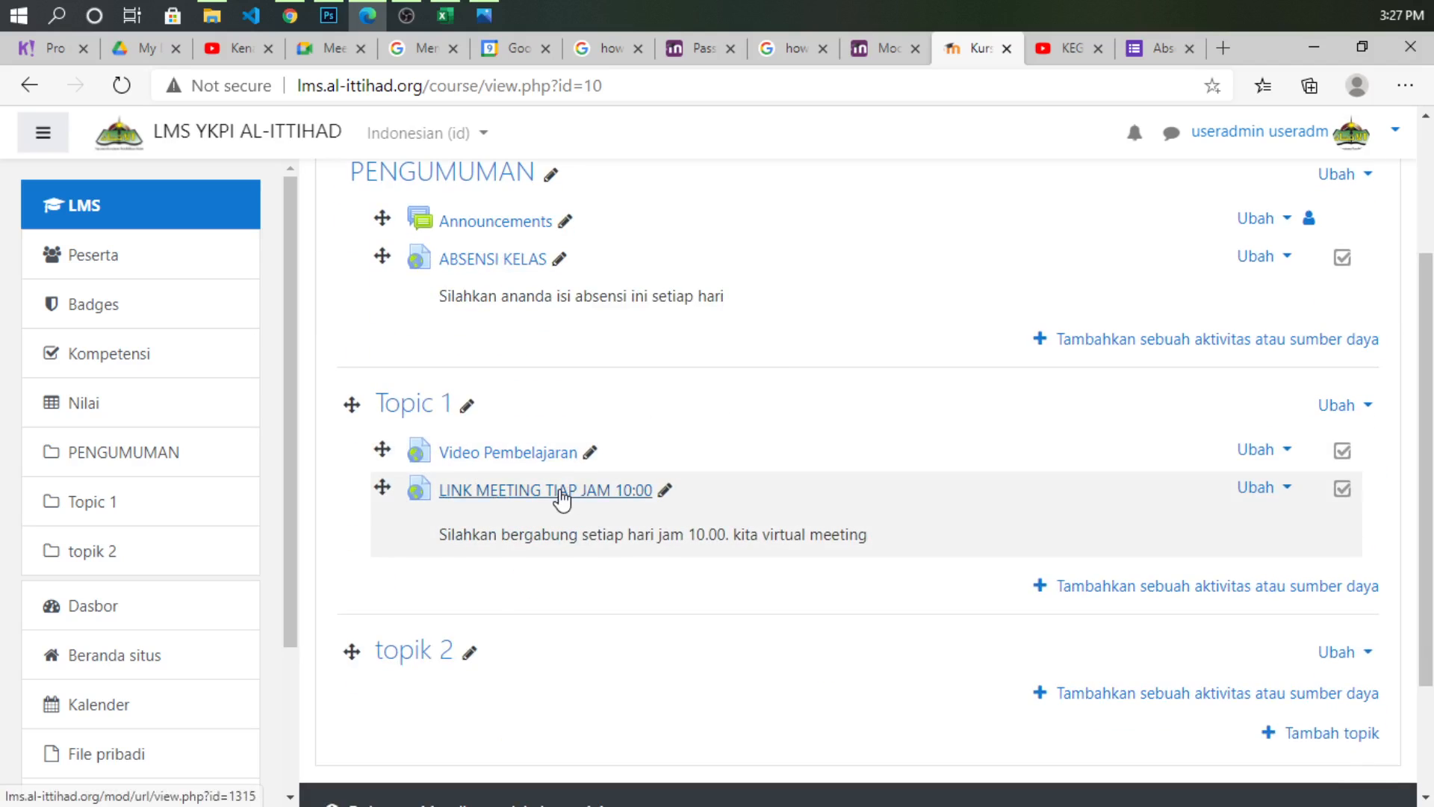
scroll(782, 357, "up", 2)
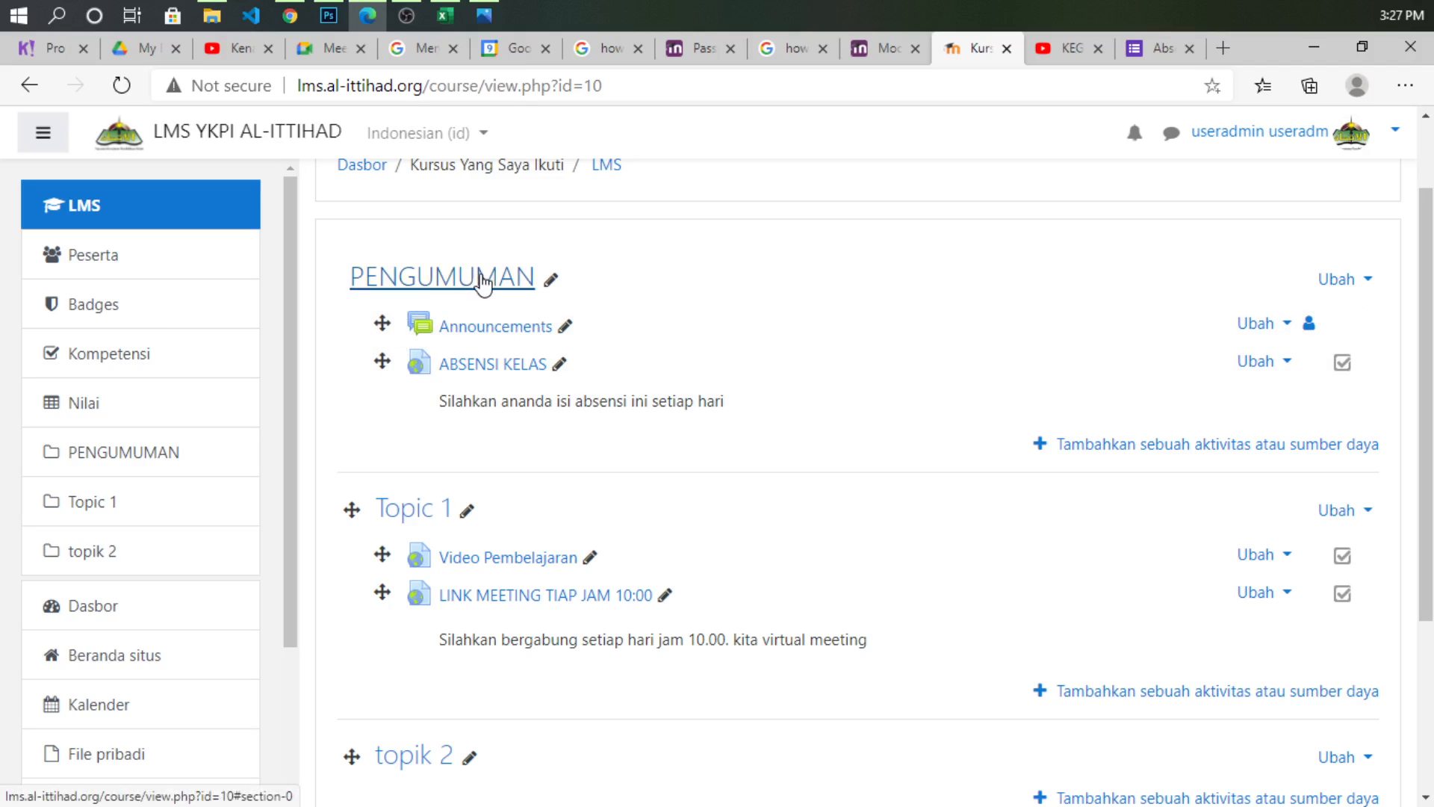
scroll(478, 284, "down", 2)
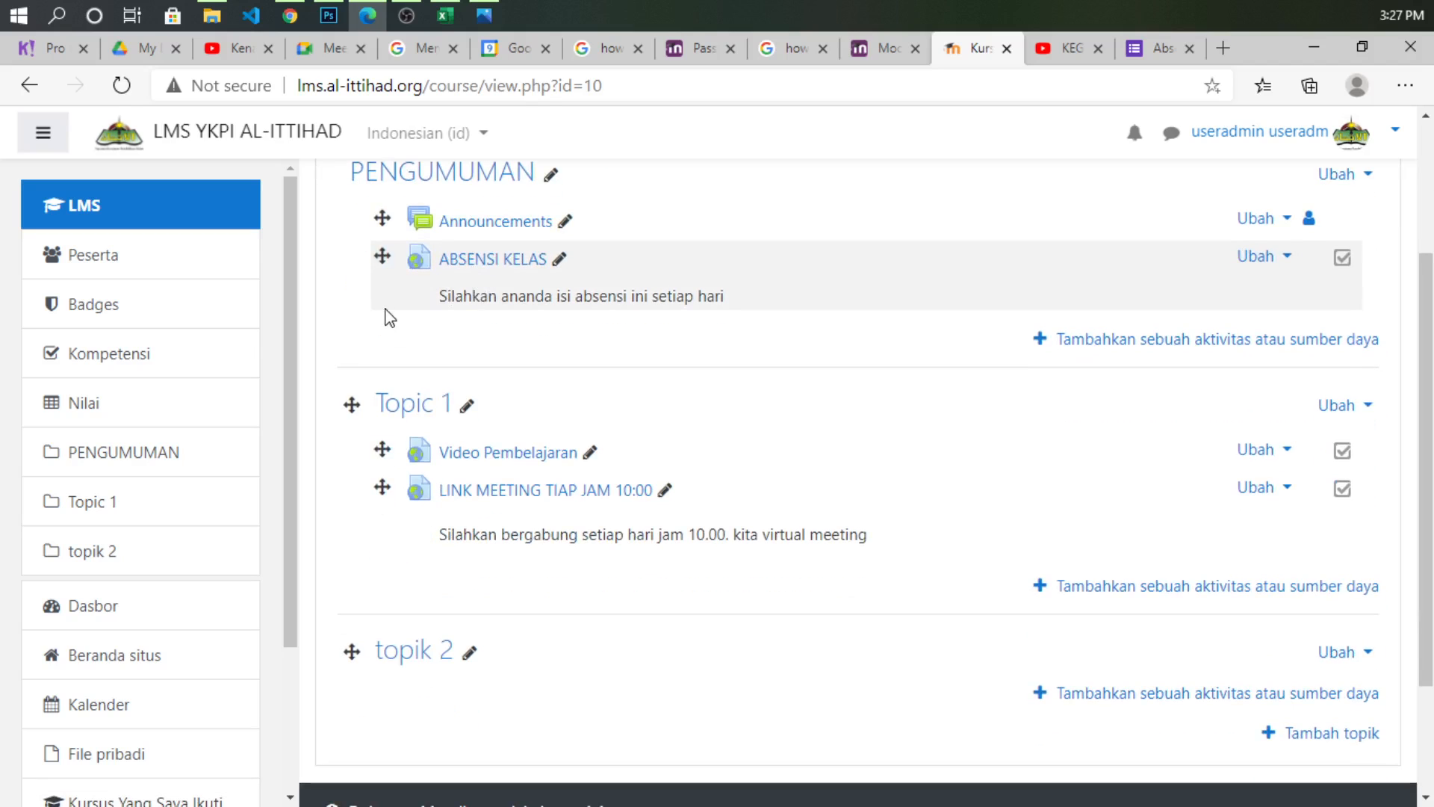
- Switch to the open Kahoot! page
left_click(46, 47)
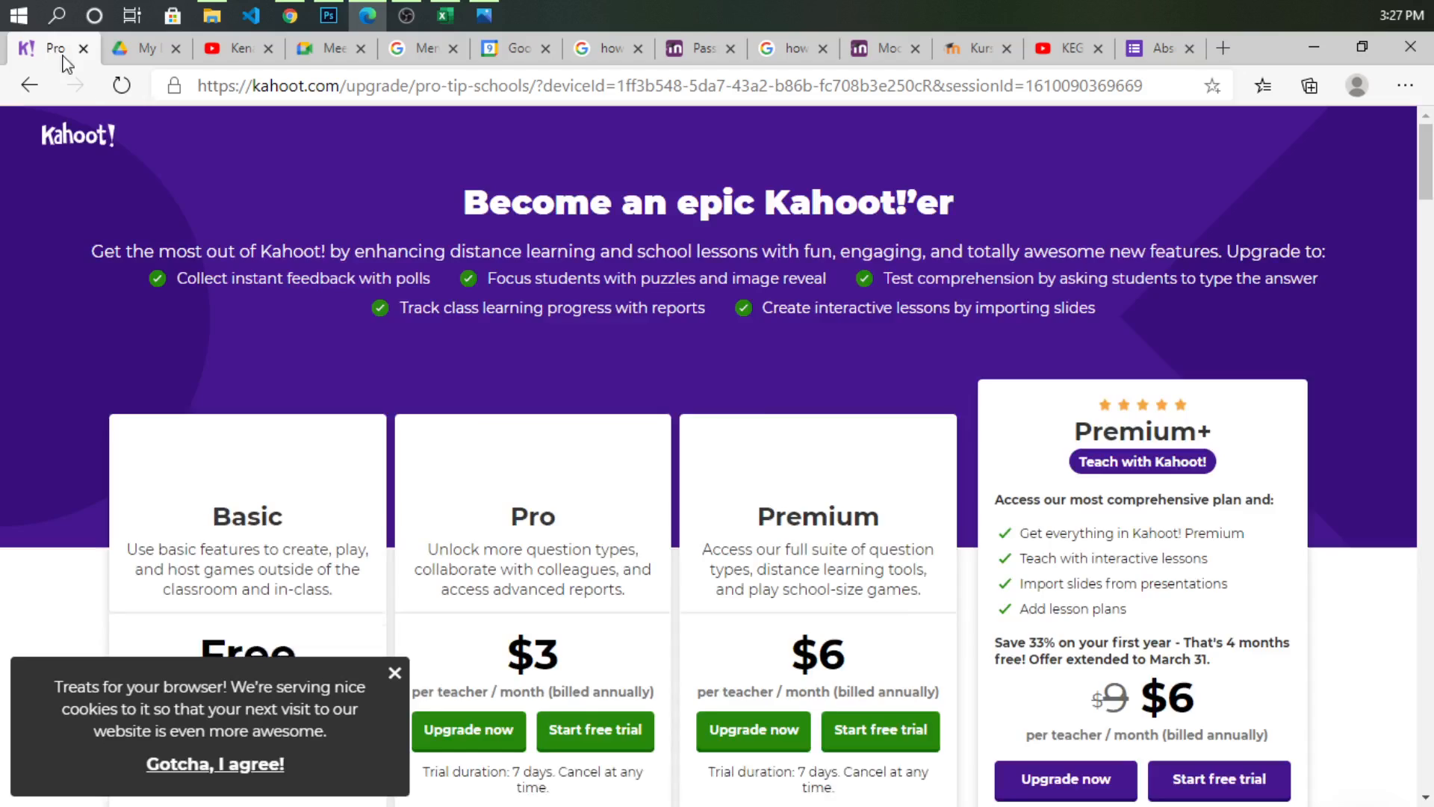